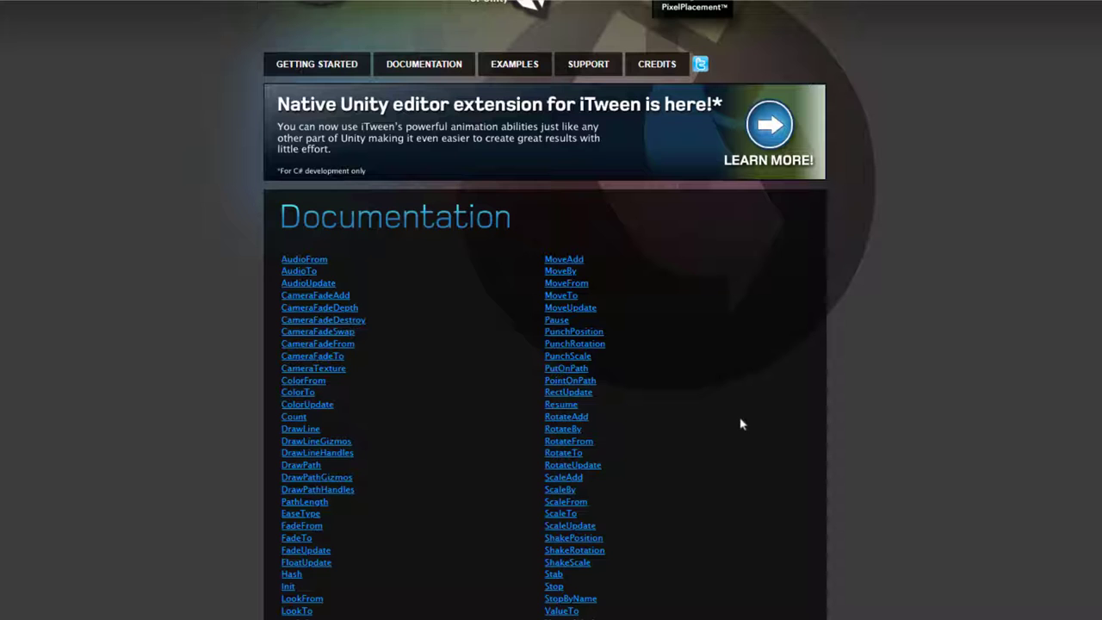
# Go to the PunchScale link in the iTween documentation's function list
pyautogui.click(555, 357)
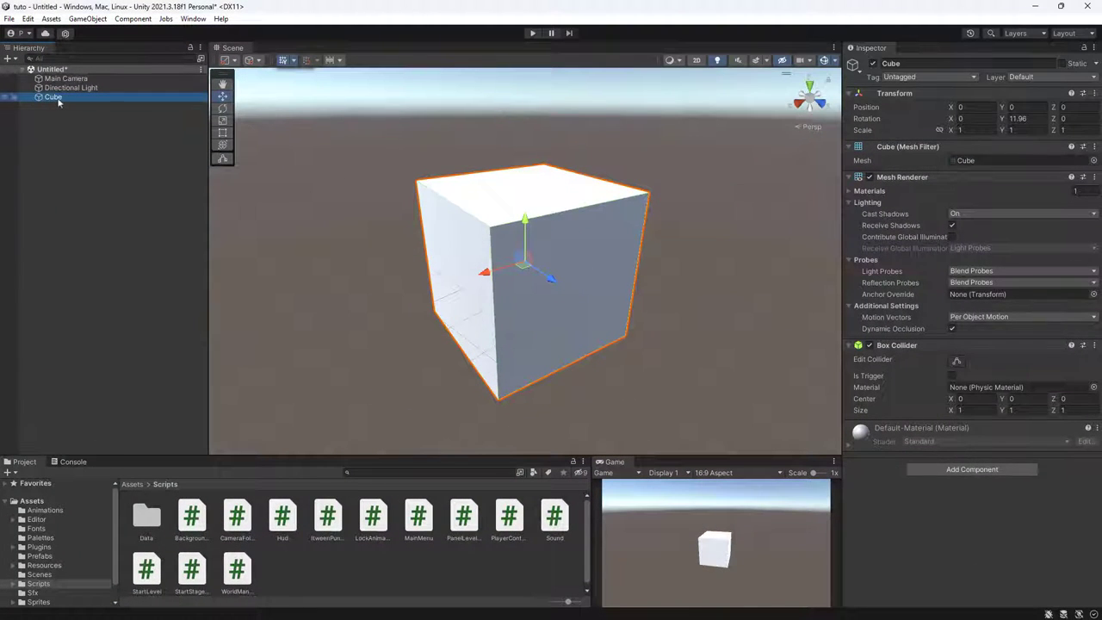
# Drag the ItweenPunch script from Assets > Scripts onto the Cube's Inspector, then open it in Visual Studio
pyautogui.click(57, 101)
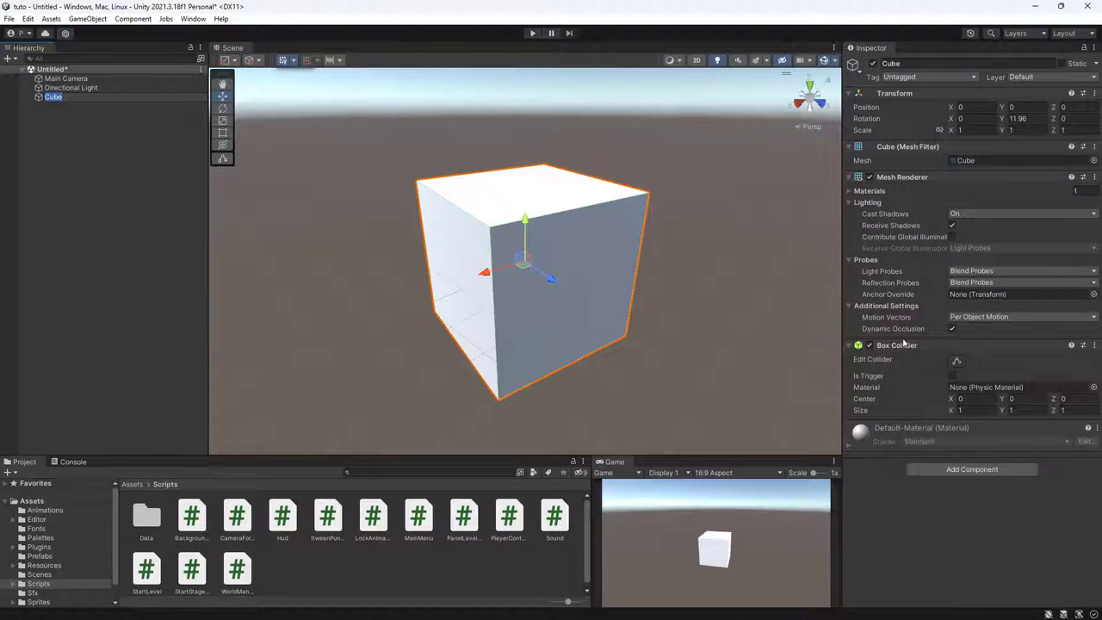
pyautogui.click(328, 521)
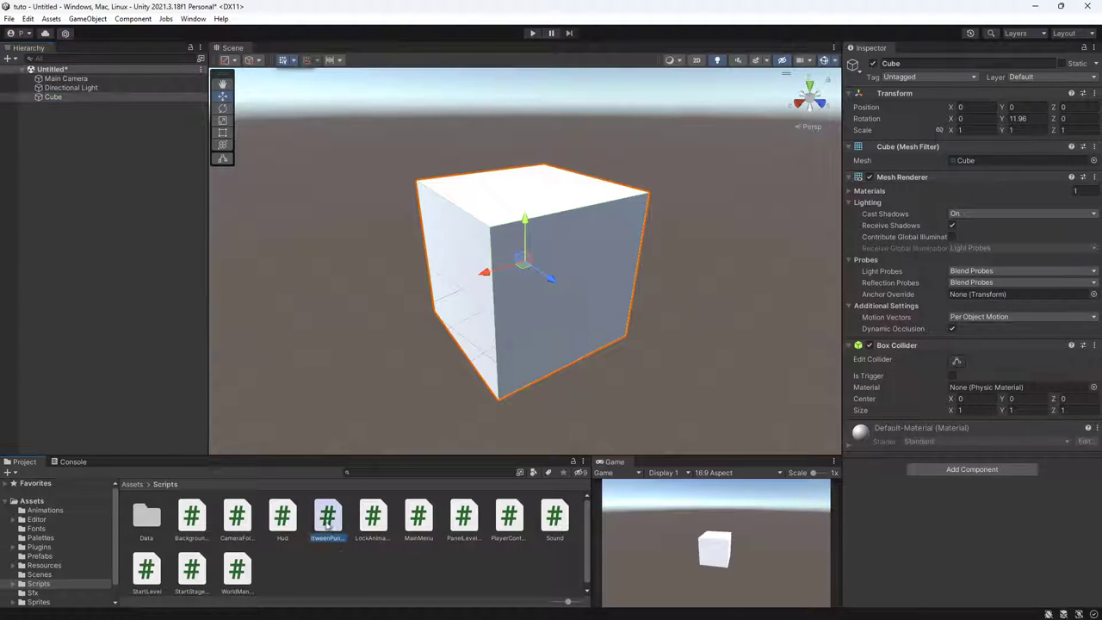
pyautogui.moveTo(327, 521); pyautogui.dragTo(855, 553)
pyautogui.moveTo(890, 506); pyautogui.dragTo(890, 507)
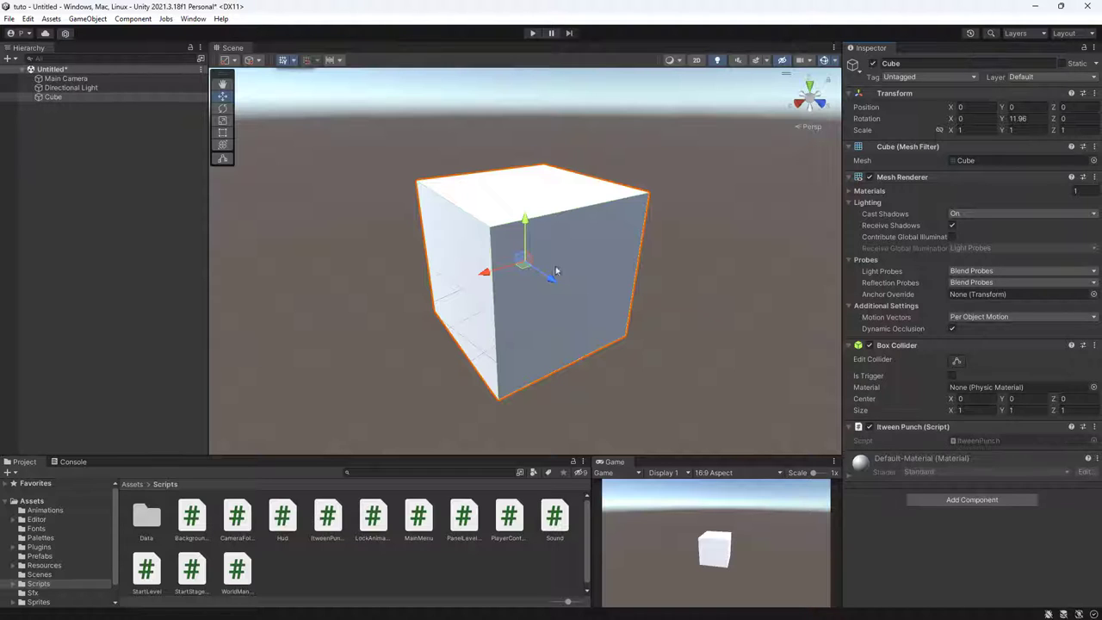
pyautogui.doubleClick(978, 441)
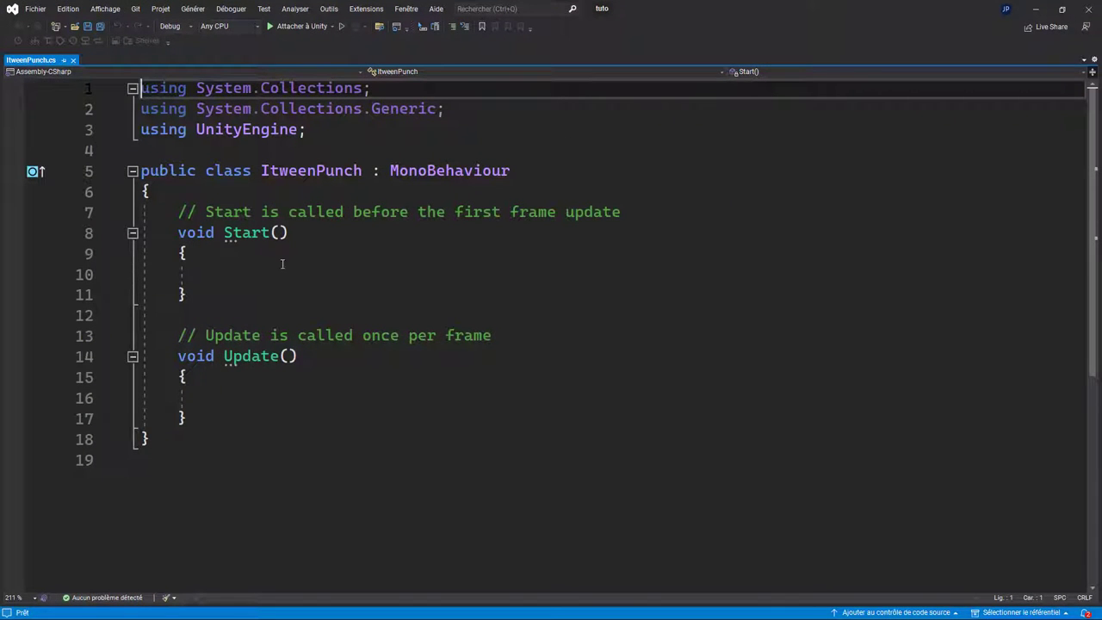
# Add iTween.PunchScale(this.gameObject, new Vector3(1.5f, 1.5f, 1.5f), 2f); to Start() and save the script
pyautogui.click(278, 271)
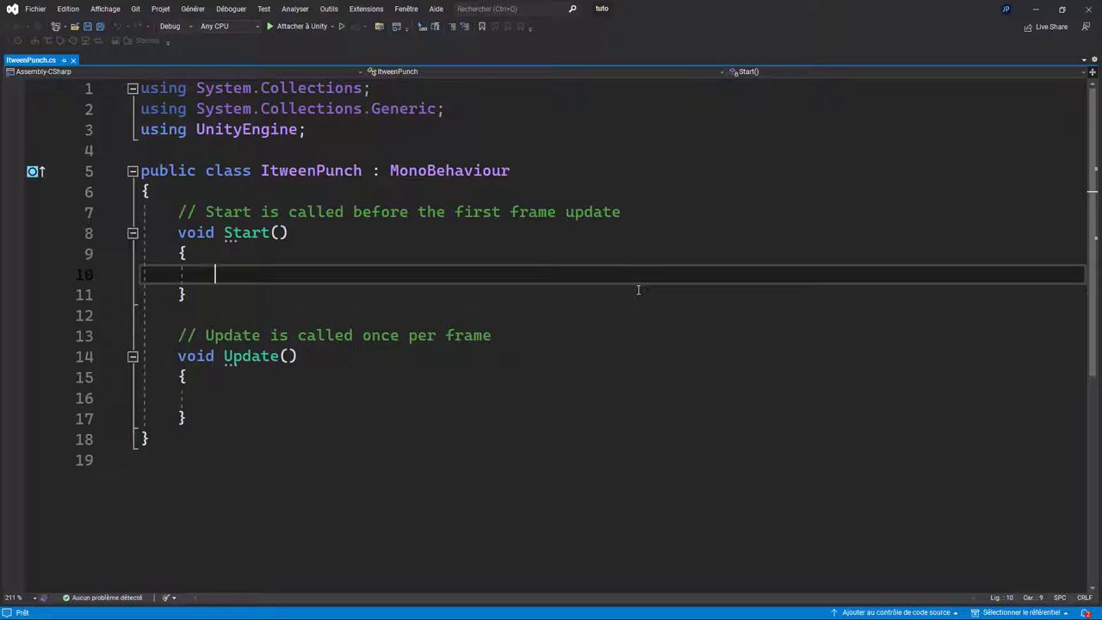
pyautogui.write('itw')
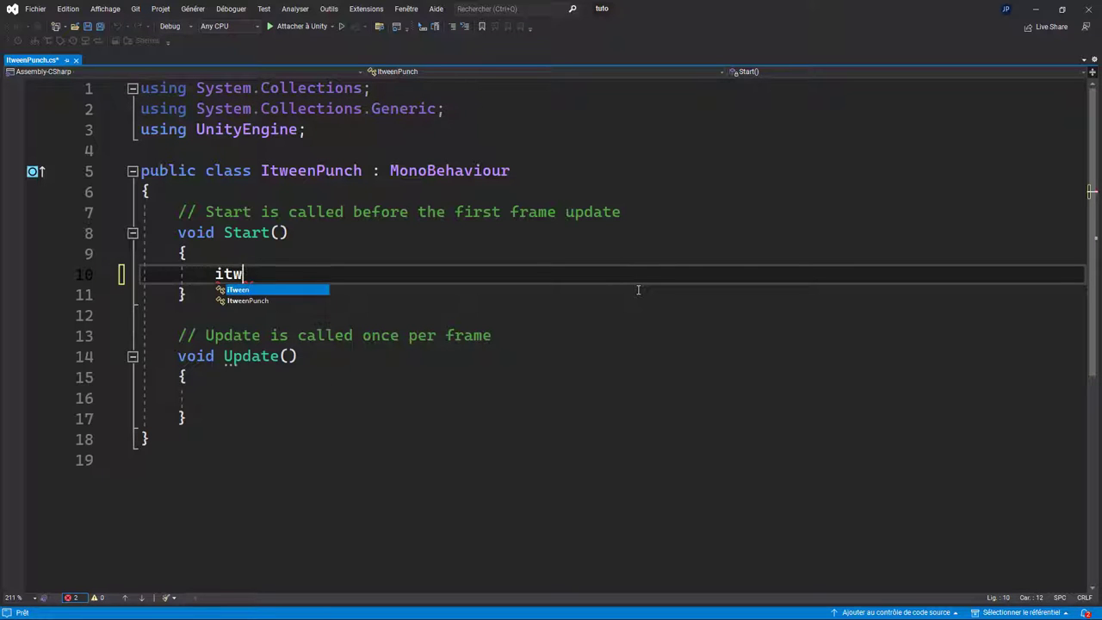
pyautogui.press('Tab')
pyautogui.write('.pun')
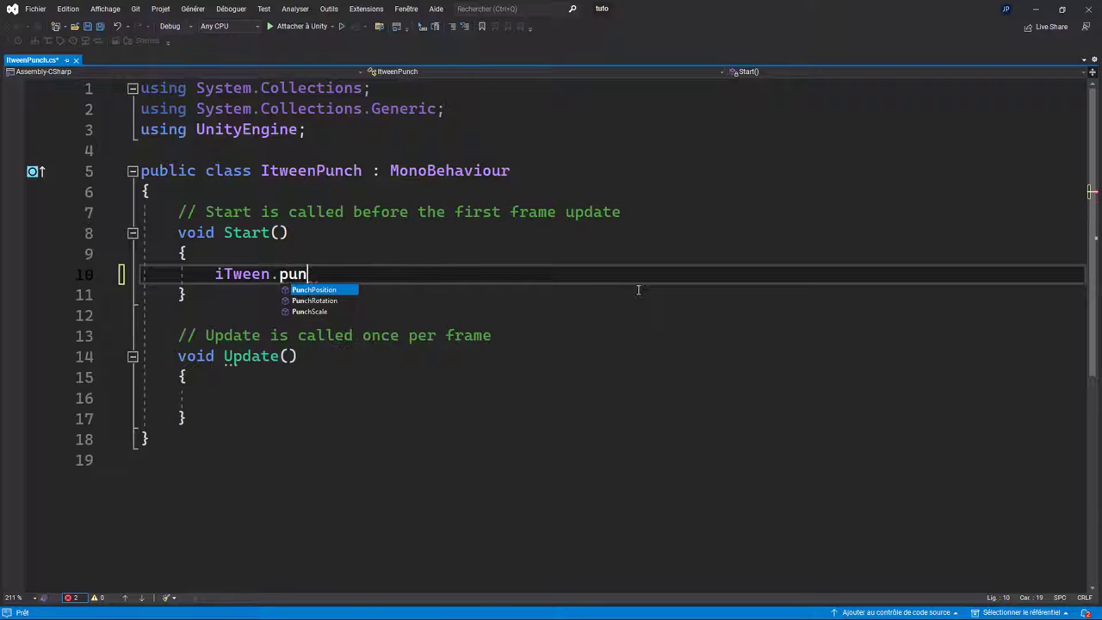
pyautogui.press('Down')
pyautogui.press('Down')
pyautogui.press('Tab')
pyautogui.write('(')
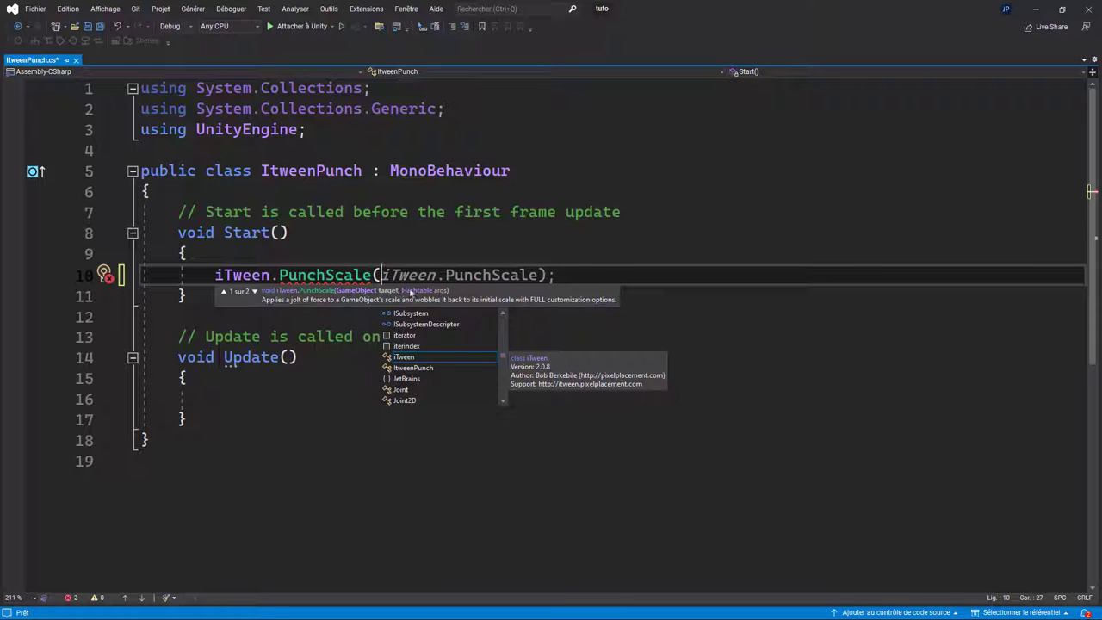
pyautogui.click(255, 292)
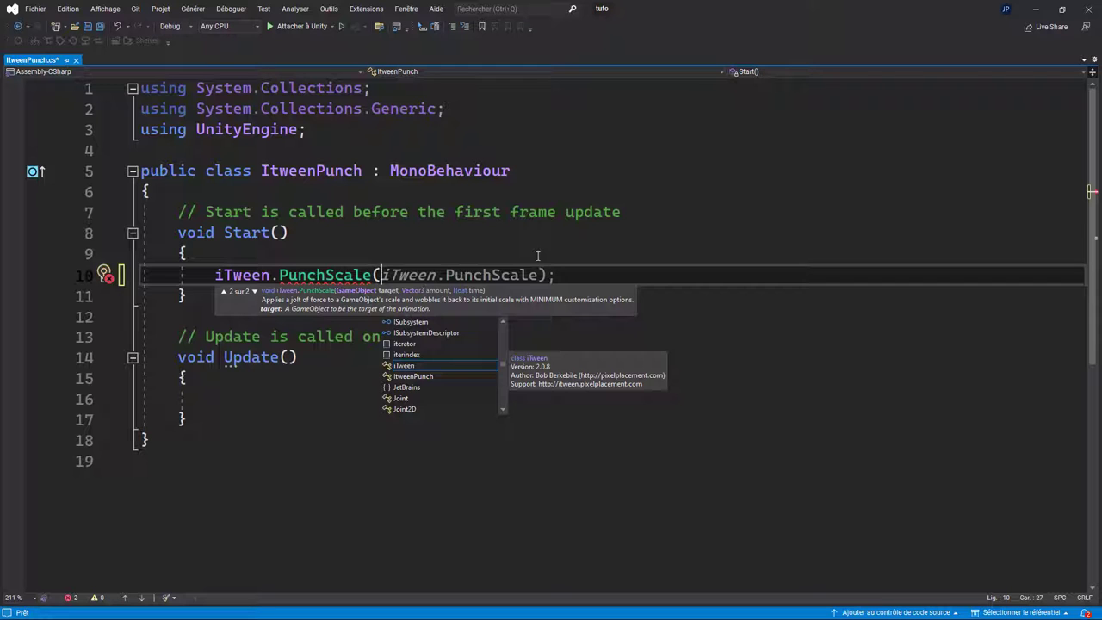
pyautogui.write('this.gameObject')
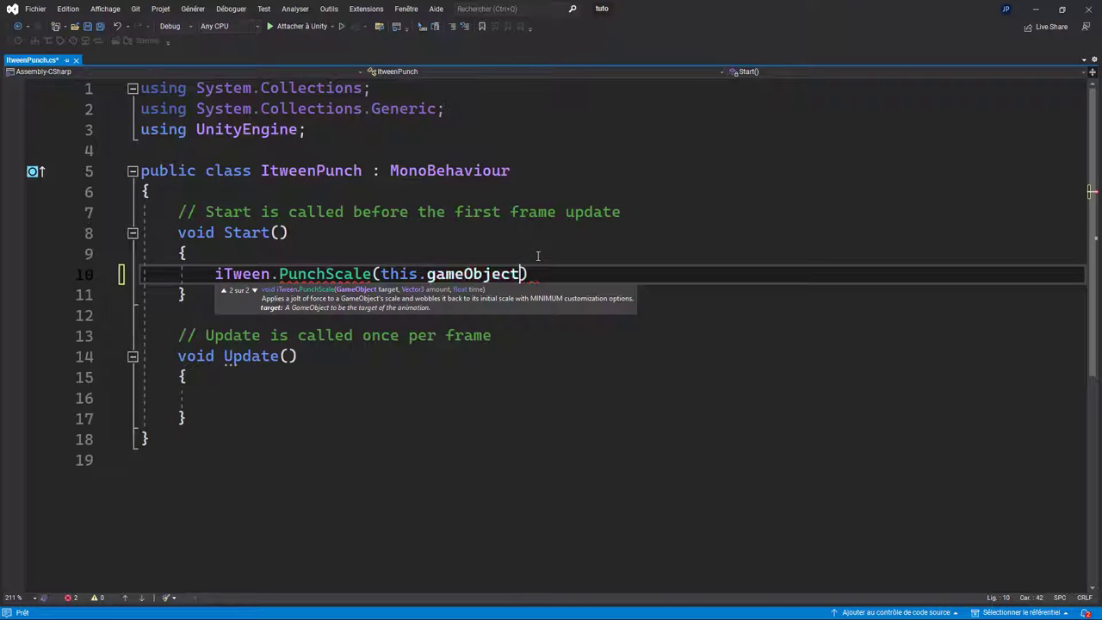
pyautogui.write(',')
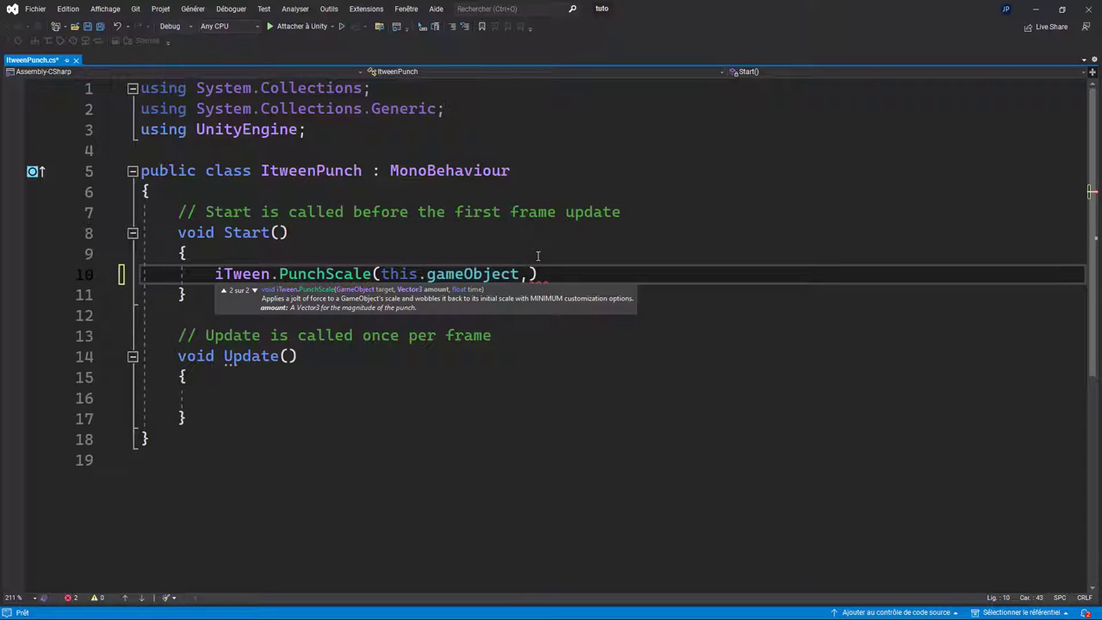
pyautogui.write(' ne')
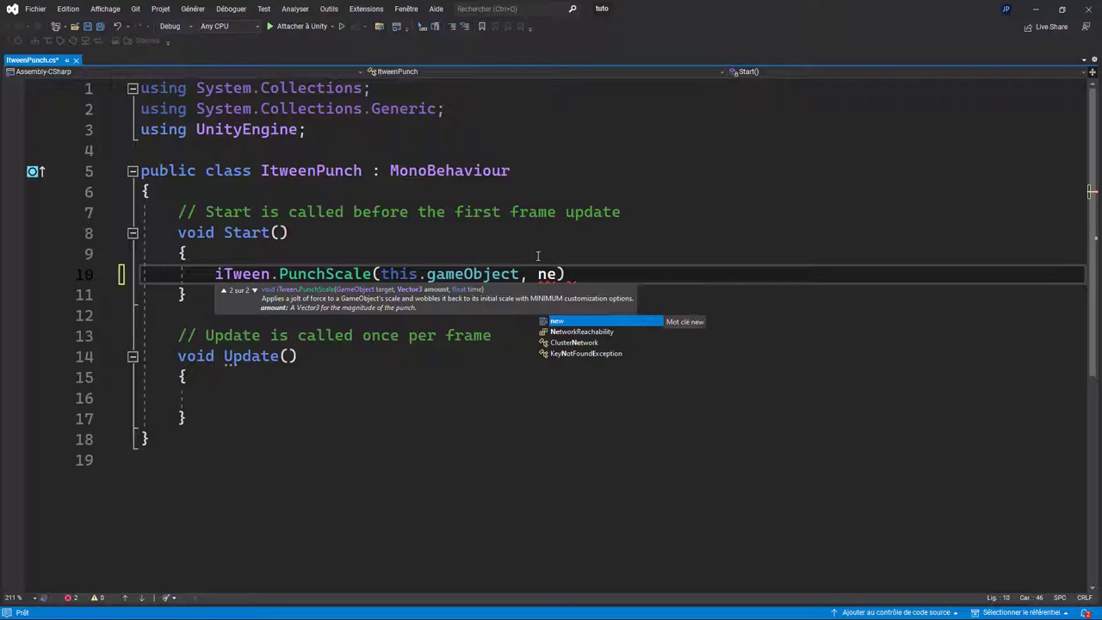
pyautogui.write('w vec')
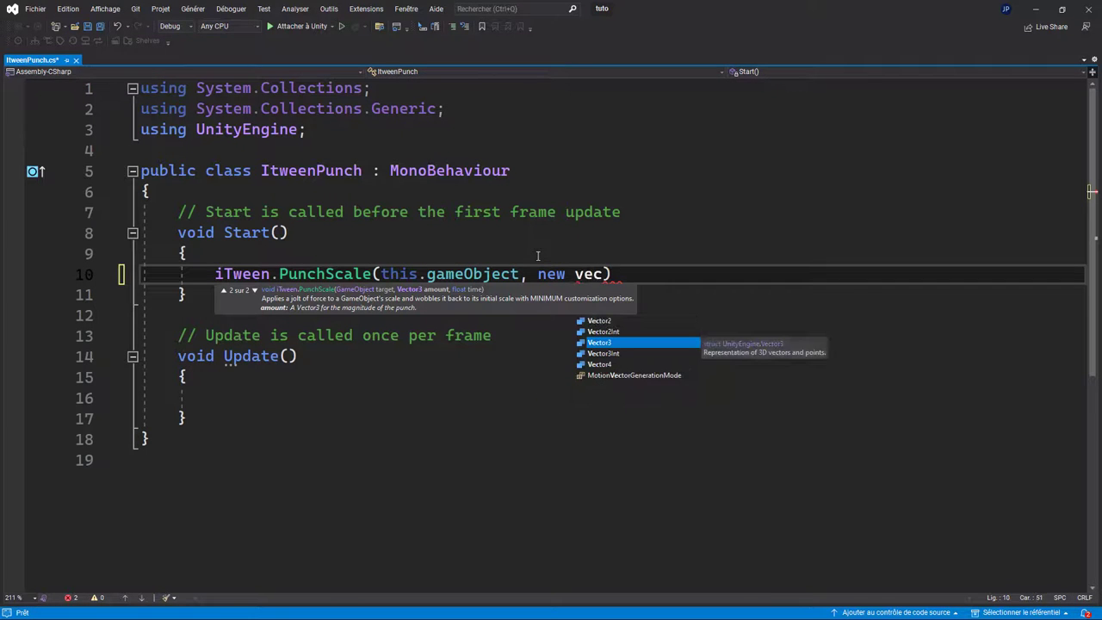
pyautogui.press('Tab')
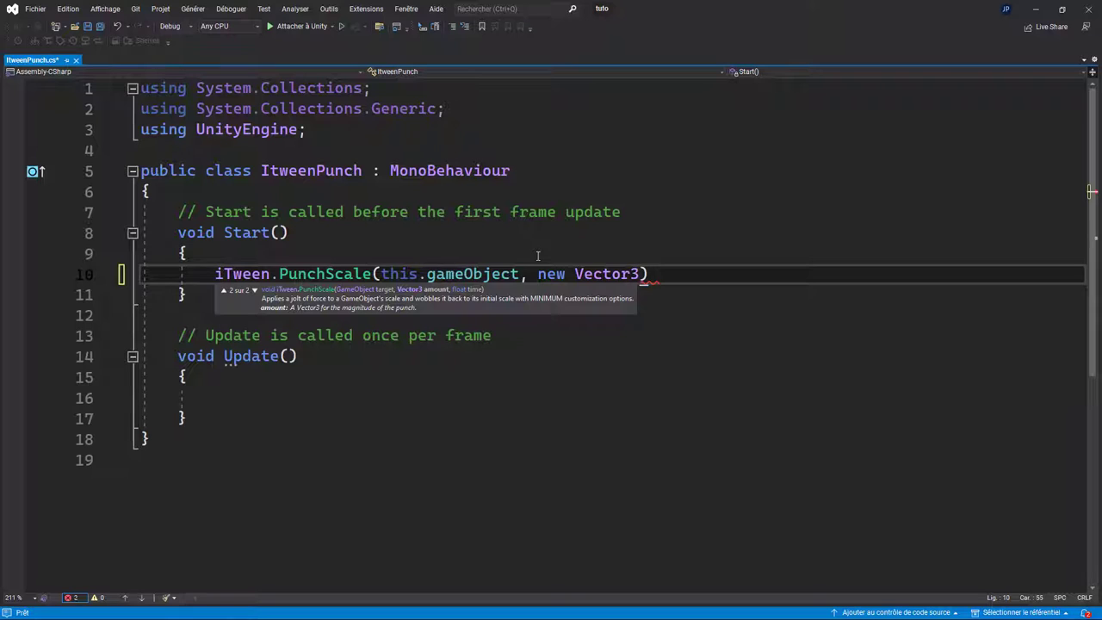
pyautogui.write('(')
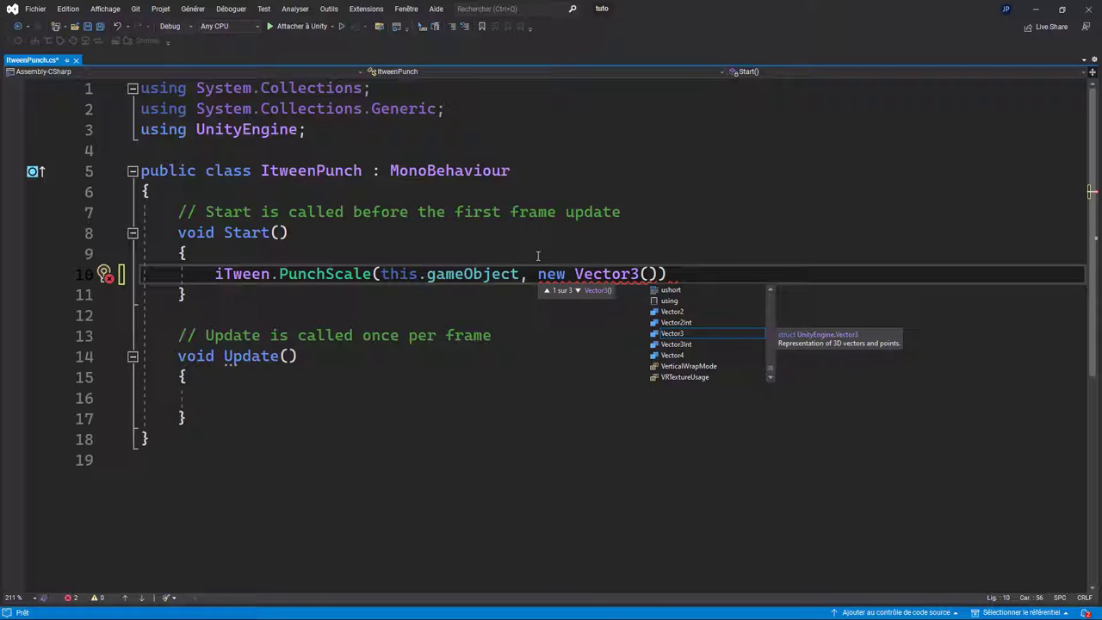
pyautogui.write('1.5')
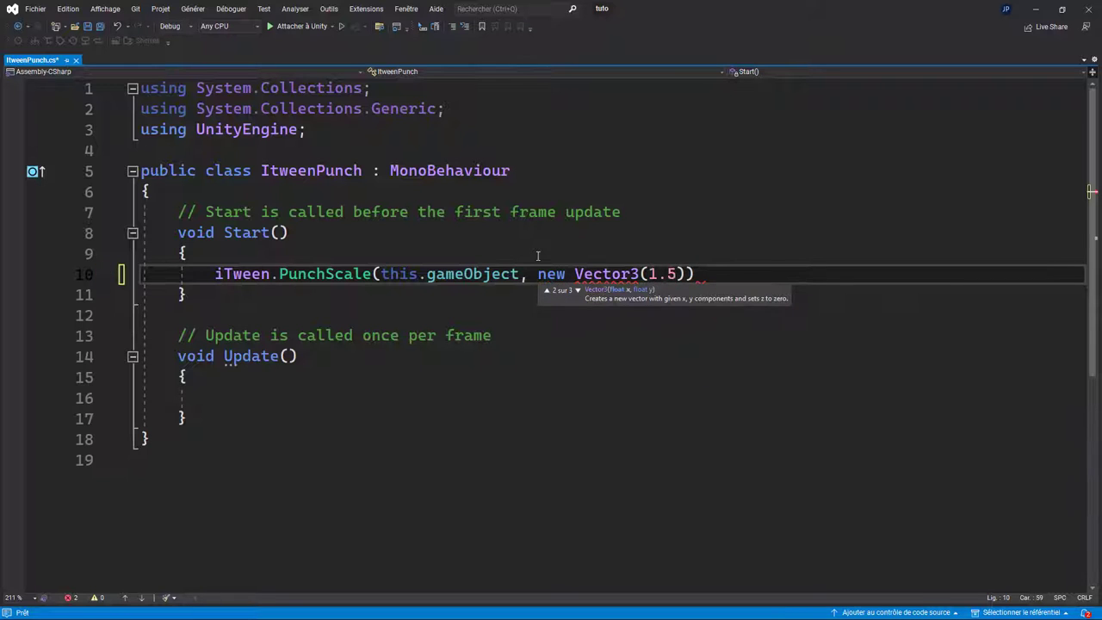
pyautogui.write('f, 1.5f')
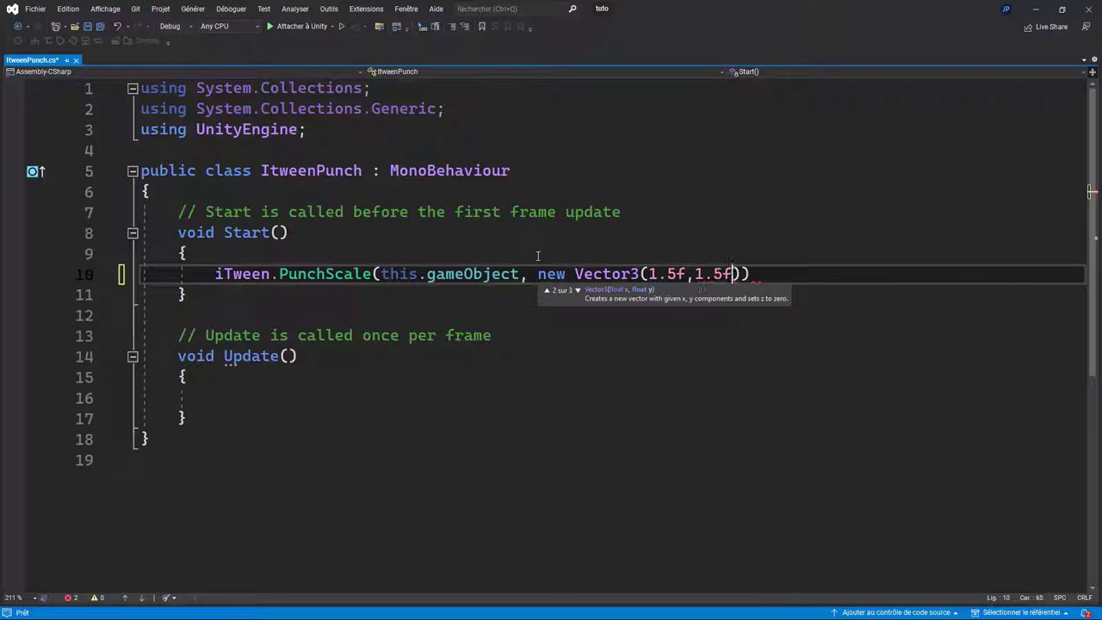
pyautogui.write(', 1.5')
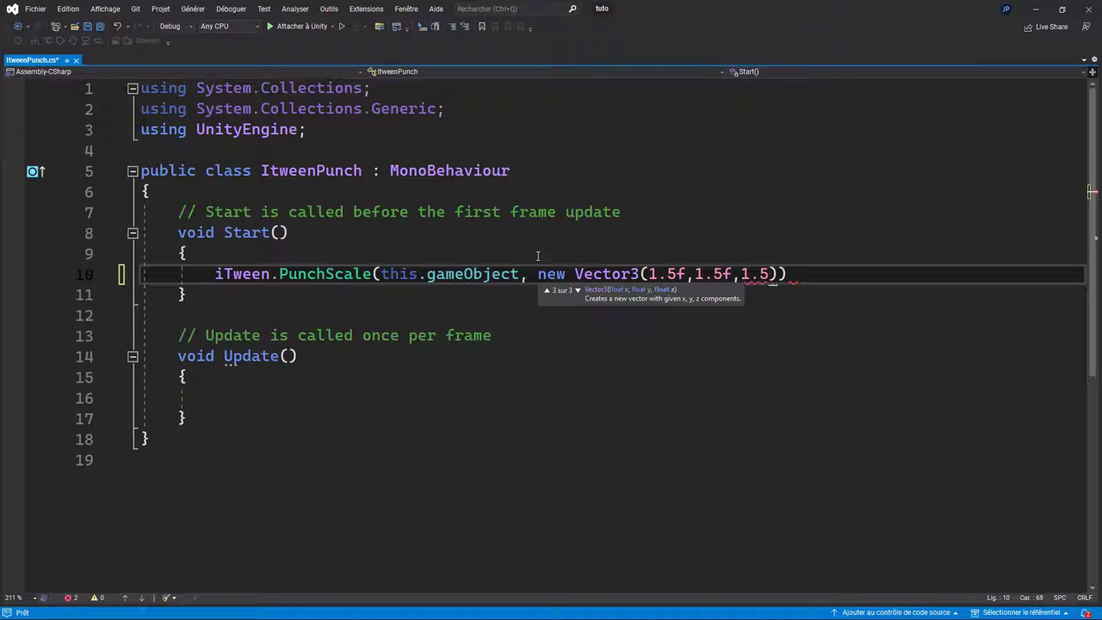
pyautogui.write('f)')
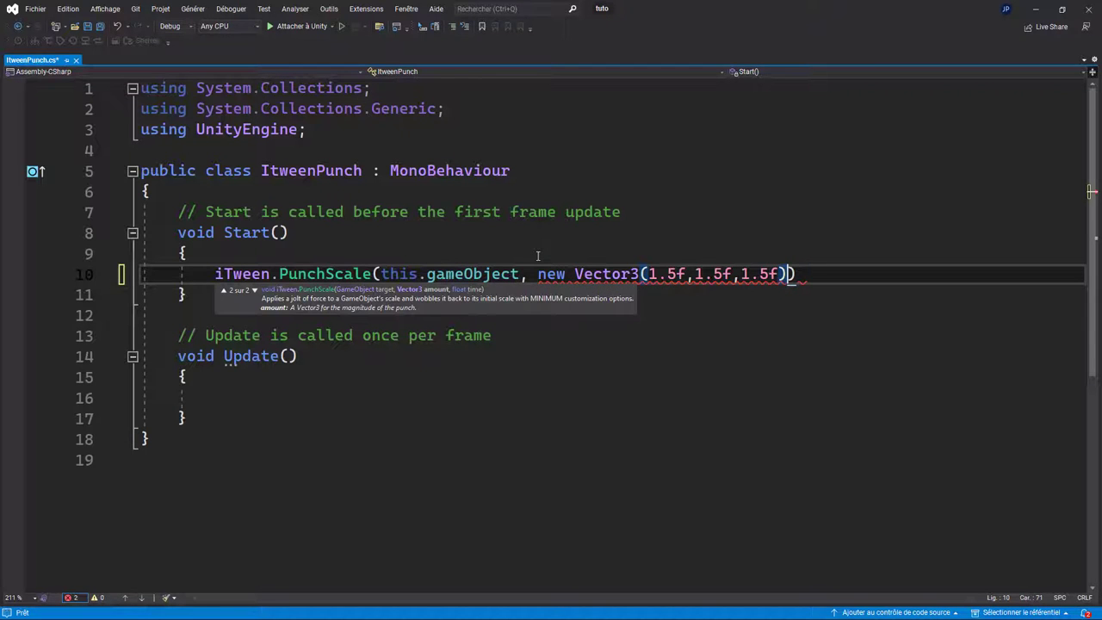
pyautogui.write(', ')
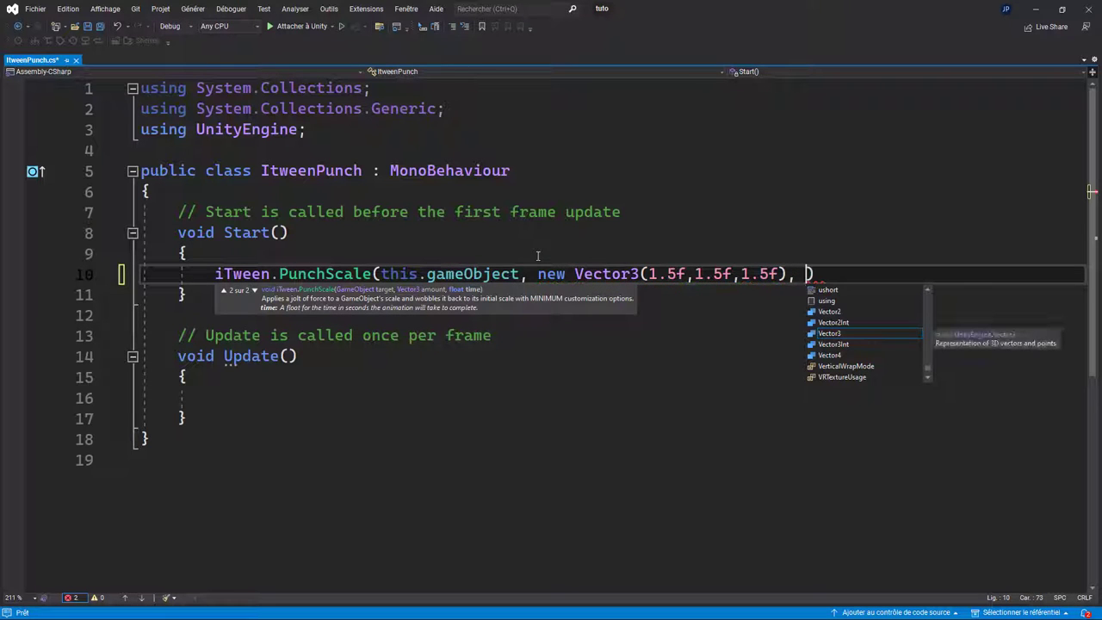
pyautogui.write('2f')
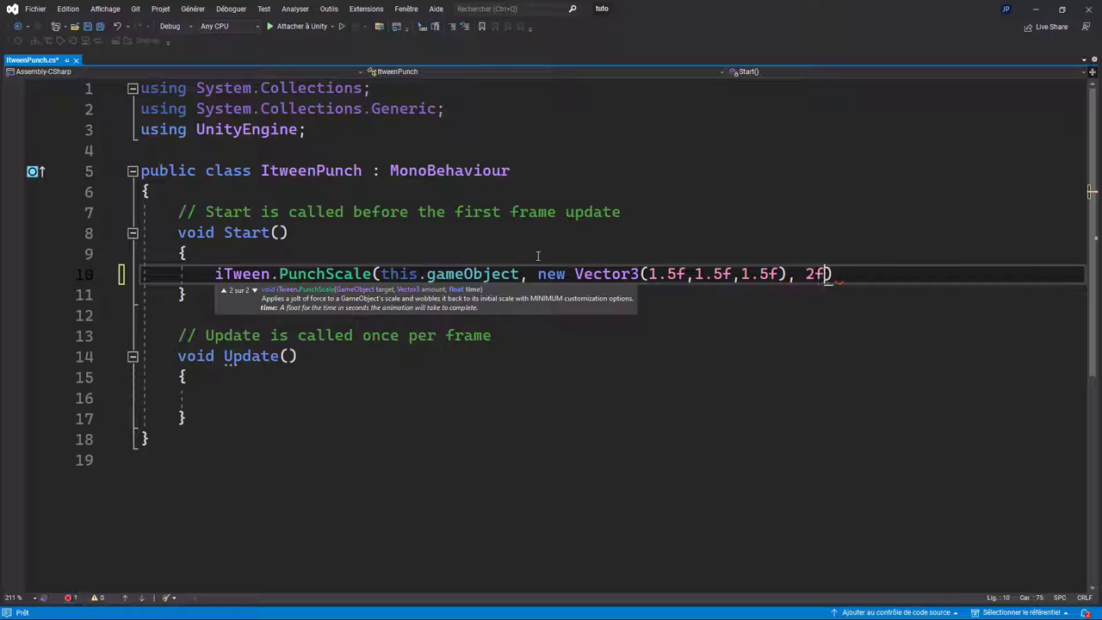
pyautogui.write(')')
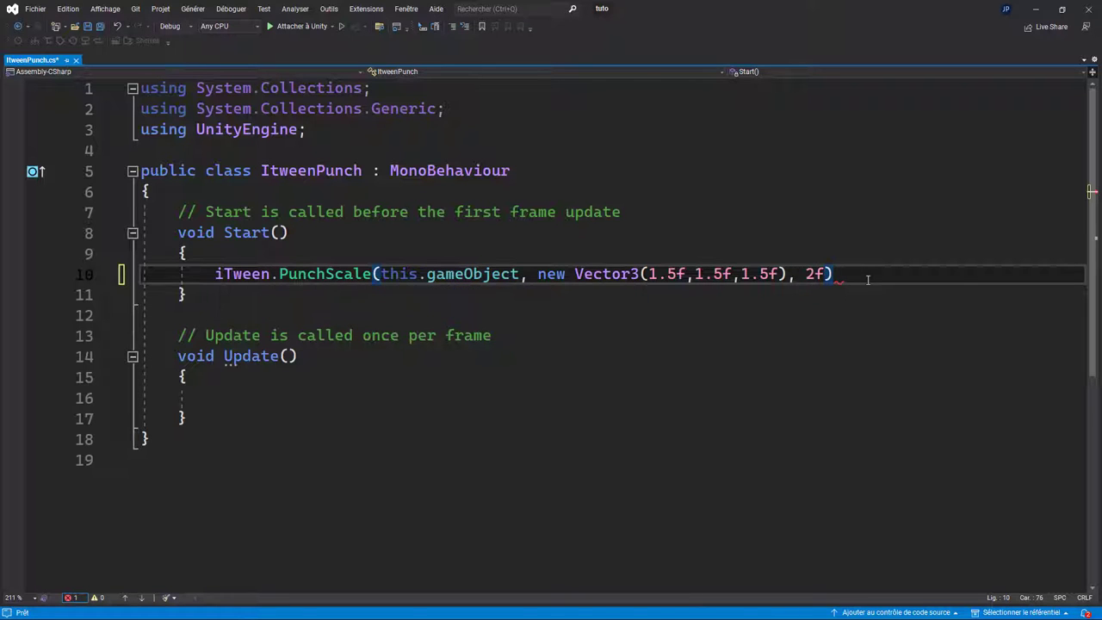
pyautogui.write(';')
pyautogui.click(753, 378)
pyautogui.hotkey('ctrl', 's')
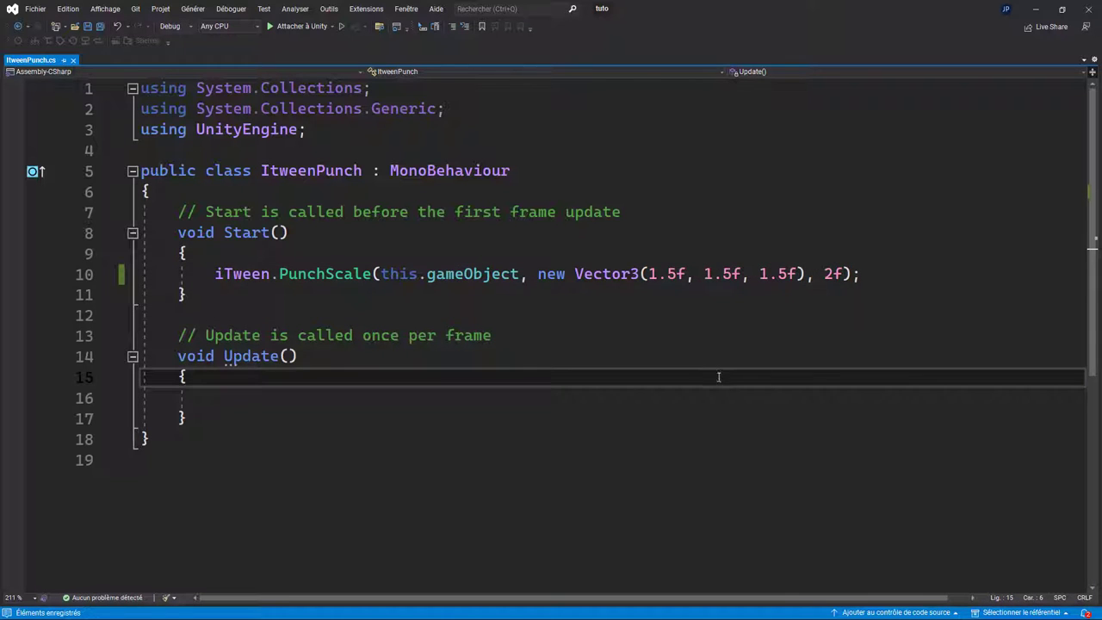
# Play-test the Cube's punch-scale animation twice, then reopen ItweenPunch from the Inspector
pyautogui.click(1036, 14)
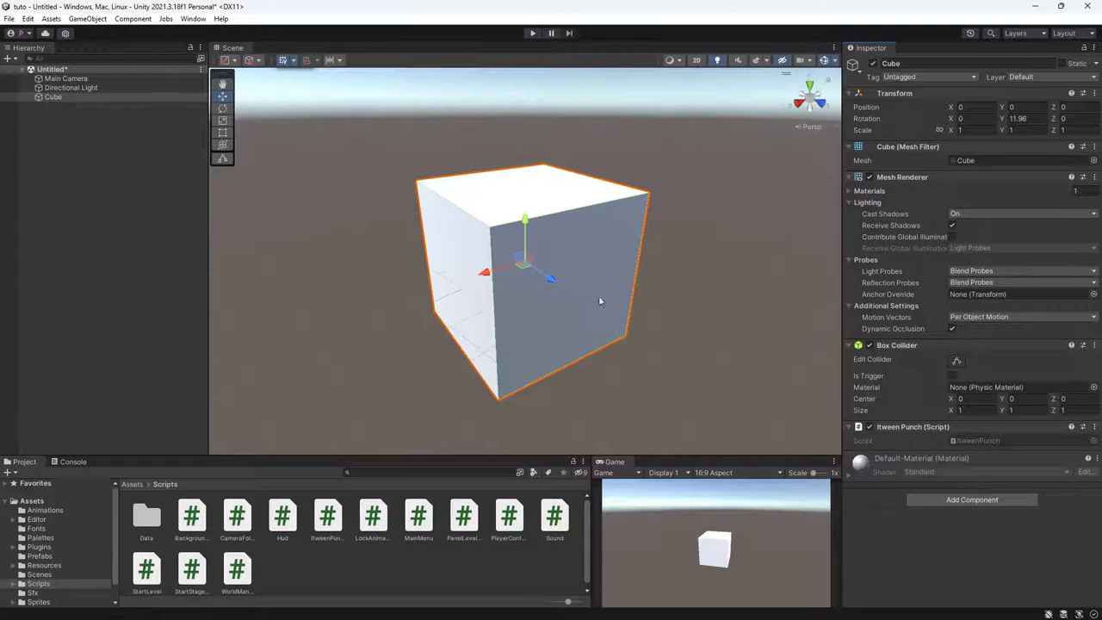
pyautogui.click(532, 34)
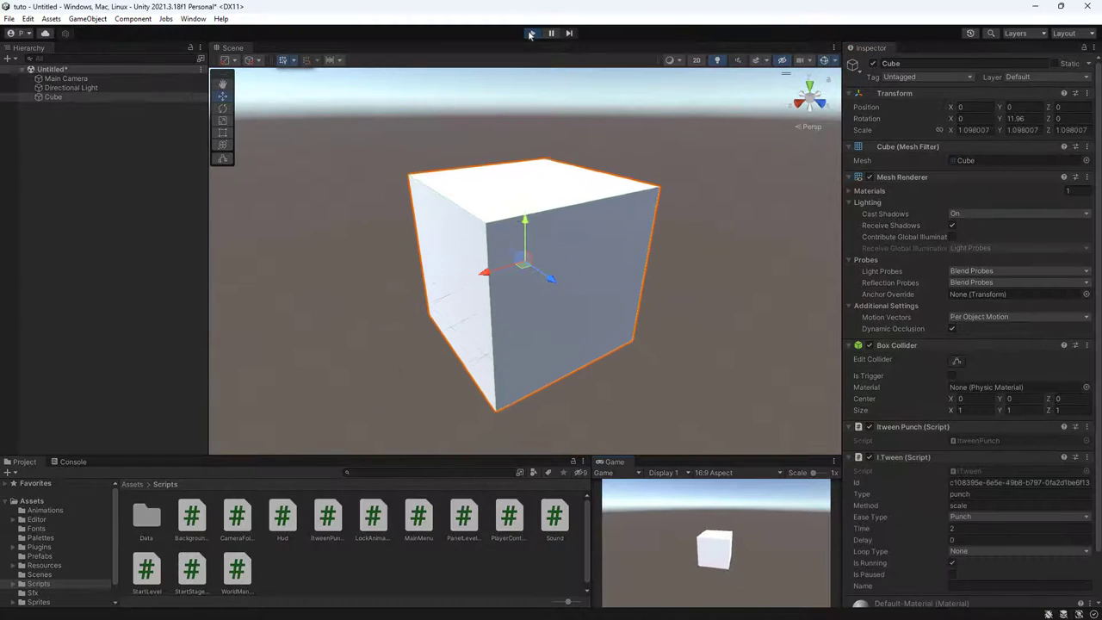
pyautogui.click(531, 34)
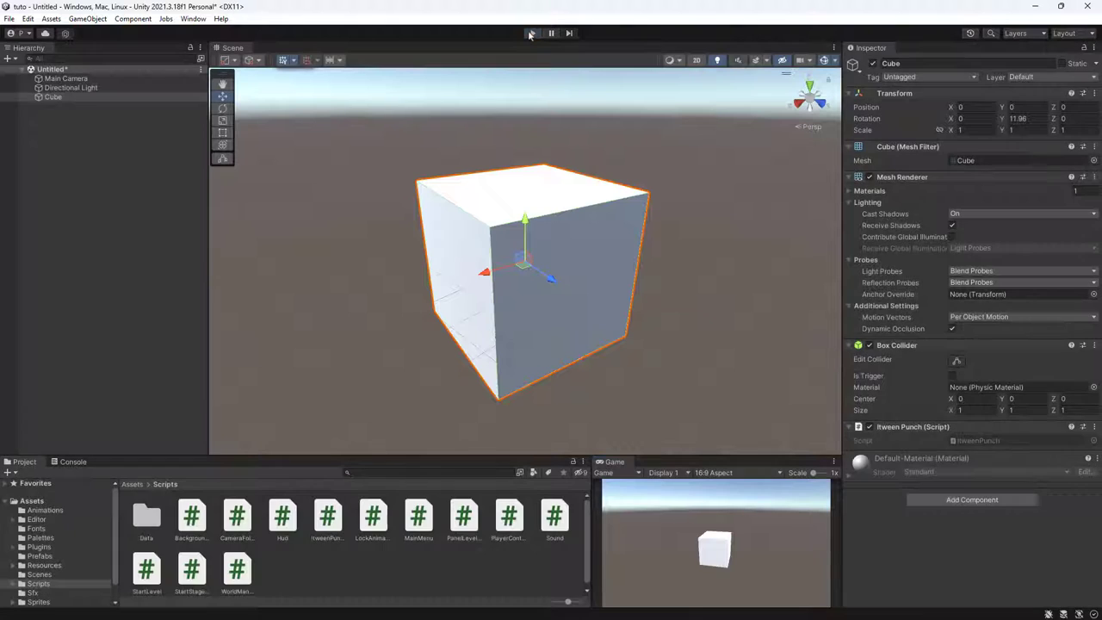
pyautogui.click(531, 34)
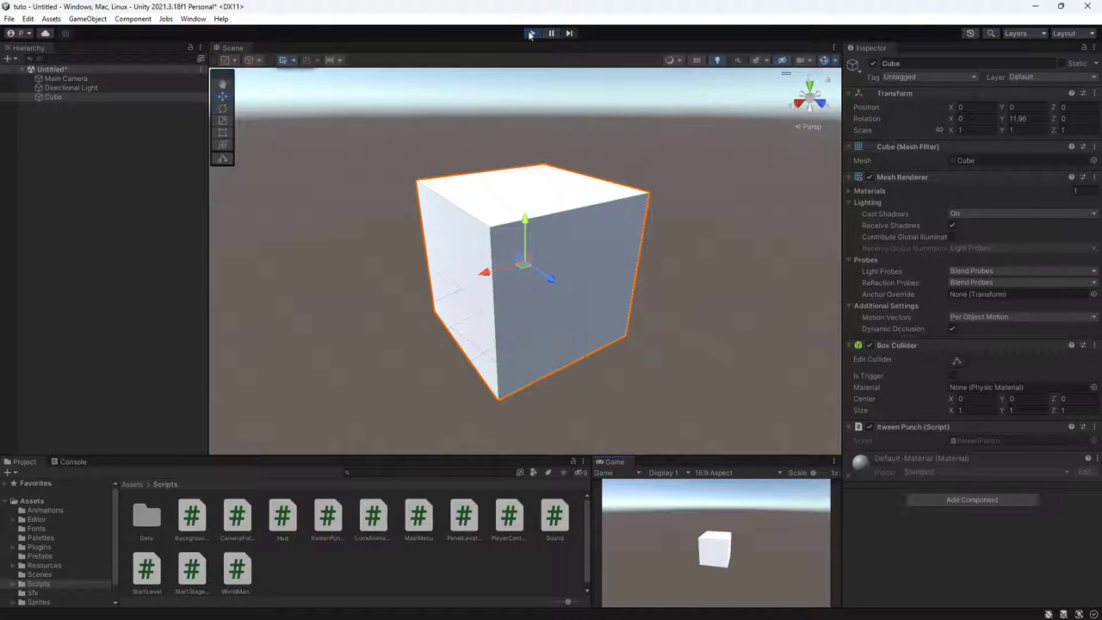
pyautogui.click(531, 33)
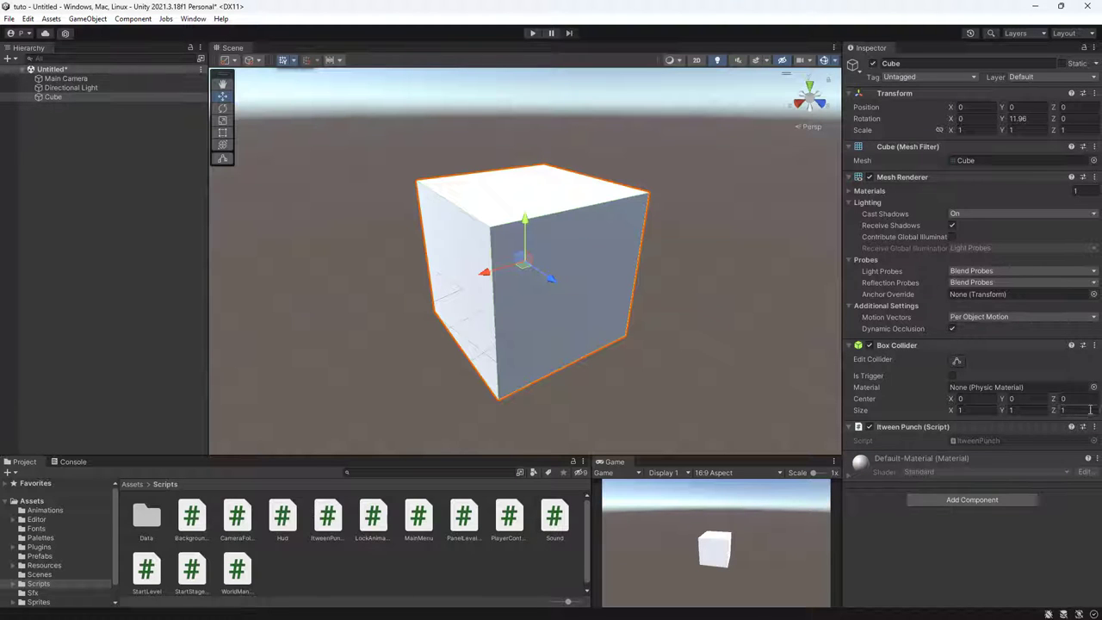
pyautogui.doubleClick(990, 440)
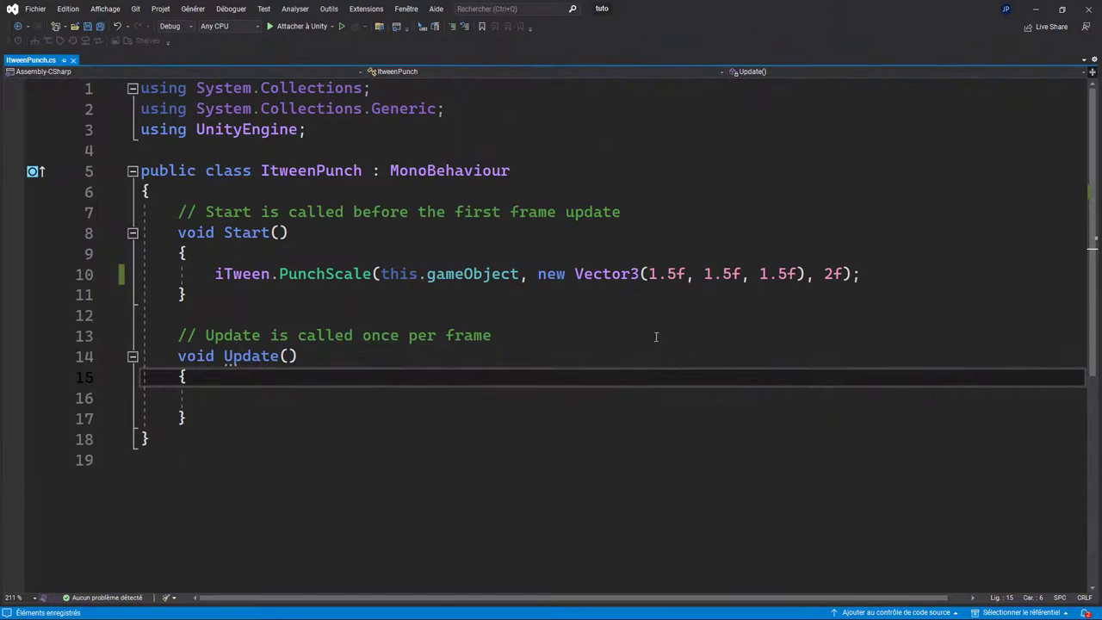
# Delete the comment above Start() and the unused Update() method
pyautogui.moveTo(534, 280)
pyautogui.moveTo(178, 212); pyautogui.dragTo(620, 212)
pyautogui.press('Delete')
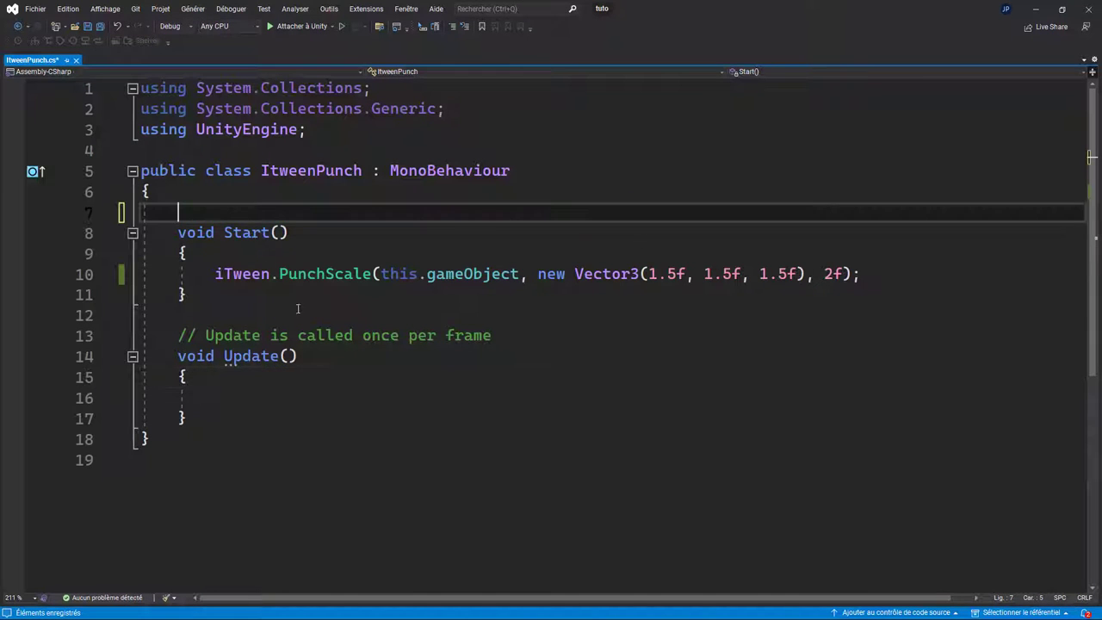
pyautogui.moveTo(179, 336); pyautogui.dragTo(186, 418)
pyautogui.press('Delete')
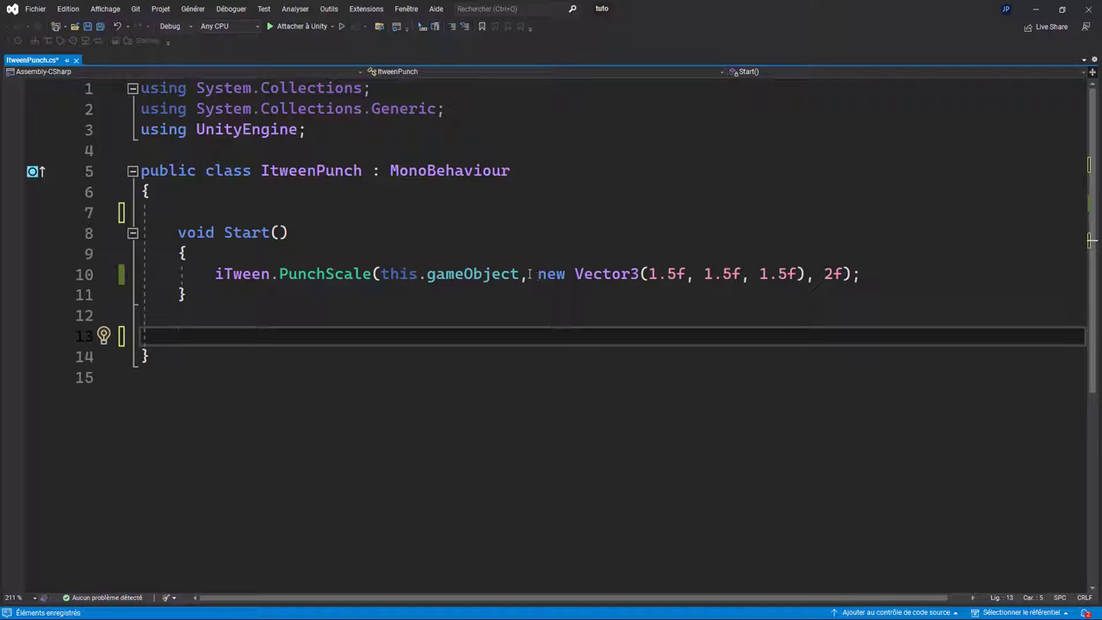
# Replace the Vector3 and time arguments with iTween.Hash(), splitting the closing brackets onto new lines
pyautogui.moveTo(528, 274); pyautogui.dragTo(851, 273)
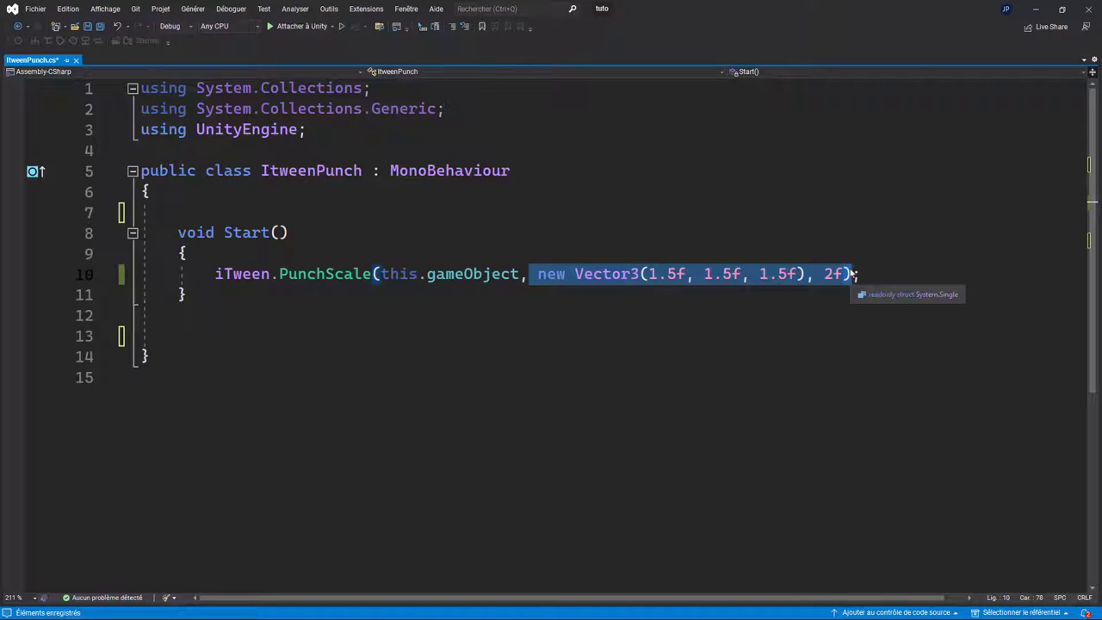
pyautogui.write('itw')
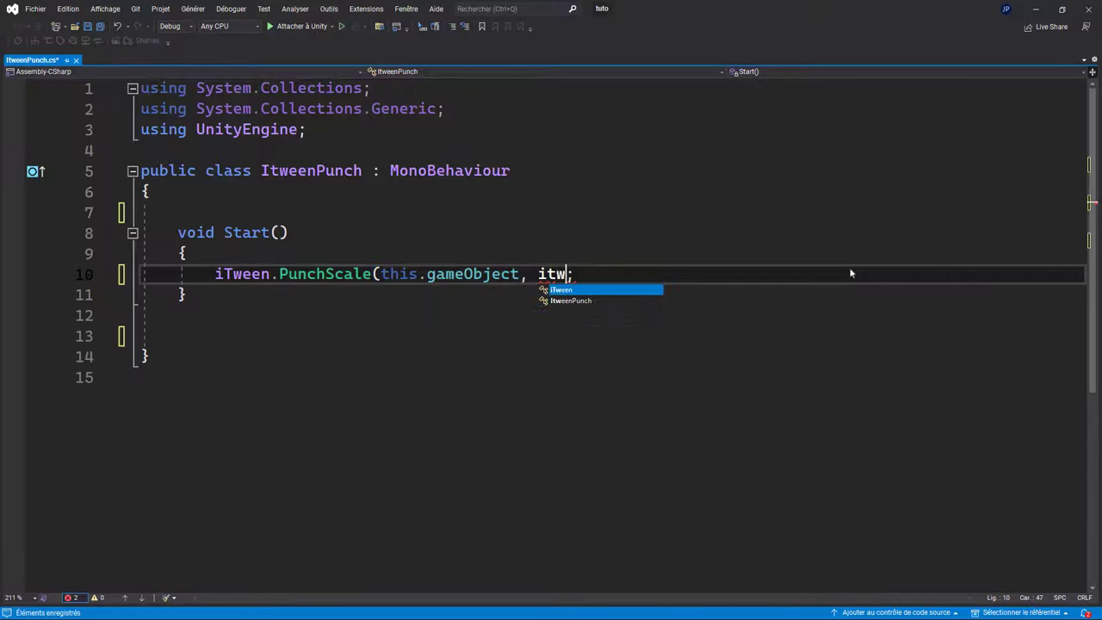
pyautogui.press('Tab')
pyautogui.write('.ha')
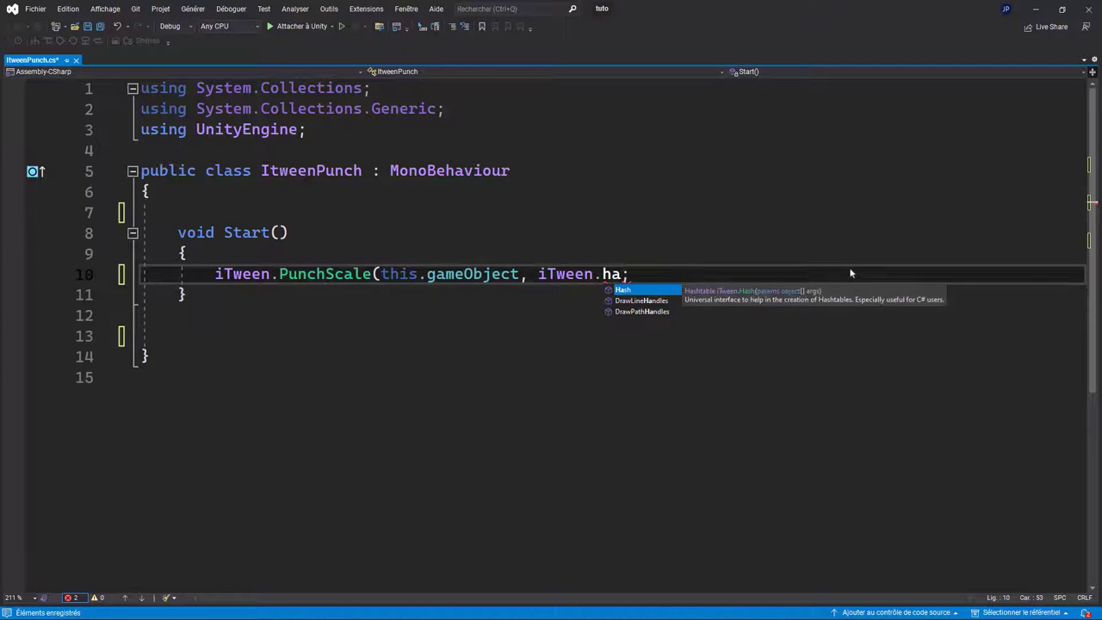
pyautogui.press('Tab')
pyautogui.write('(')
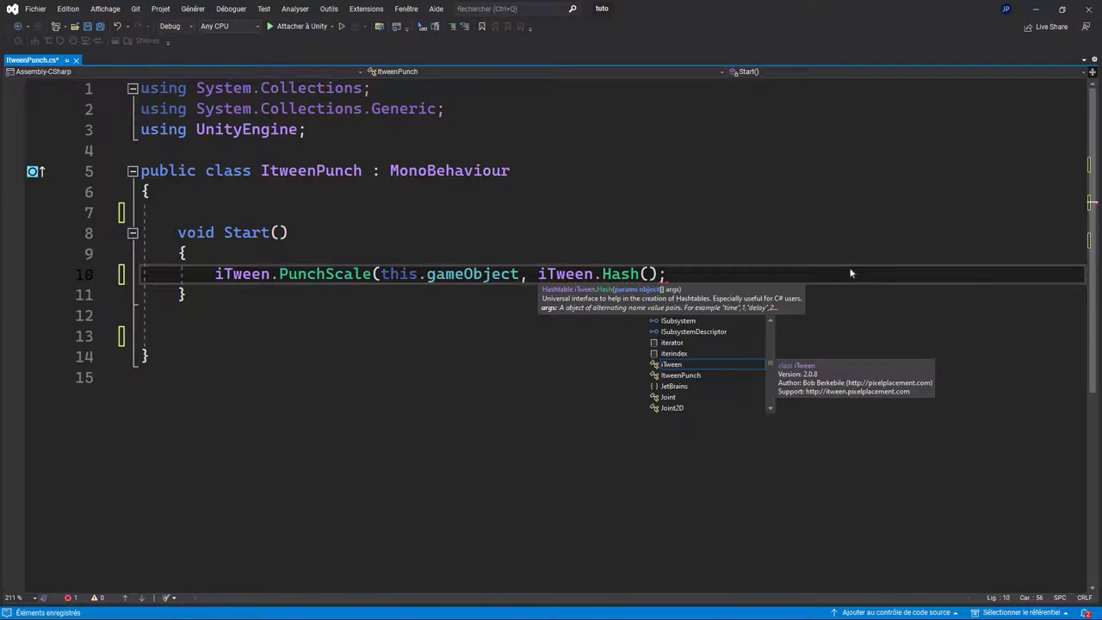
pyautogui.write('))')
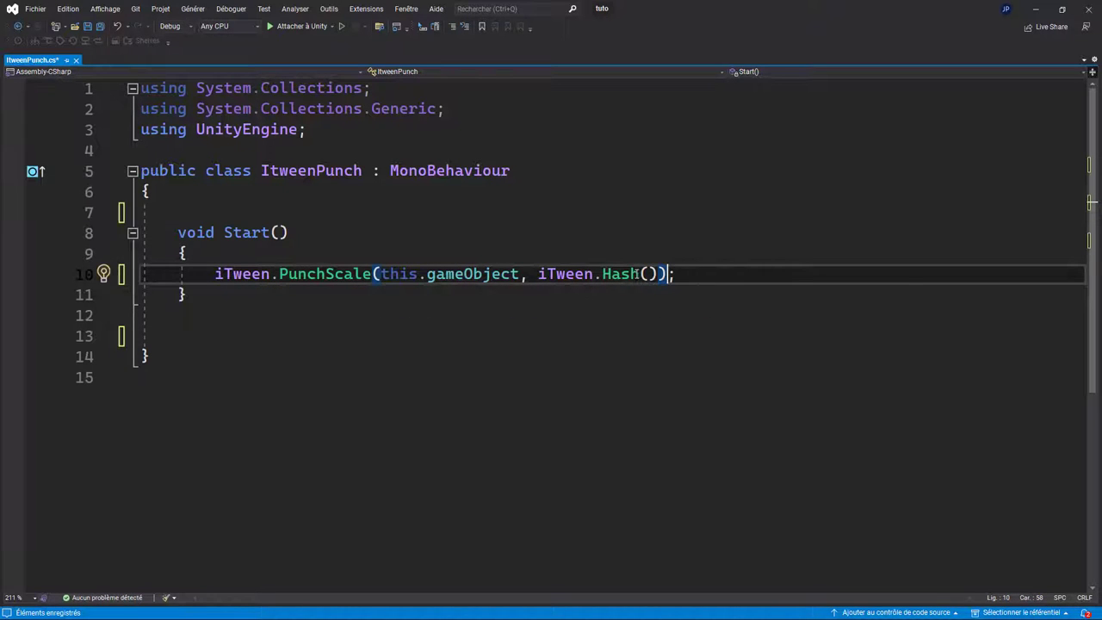
pyautogui.click(648, 274)
pyautogui.press('Return')
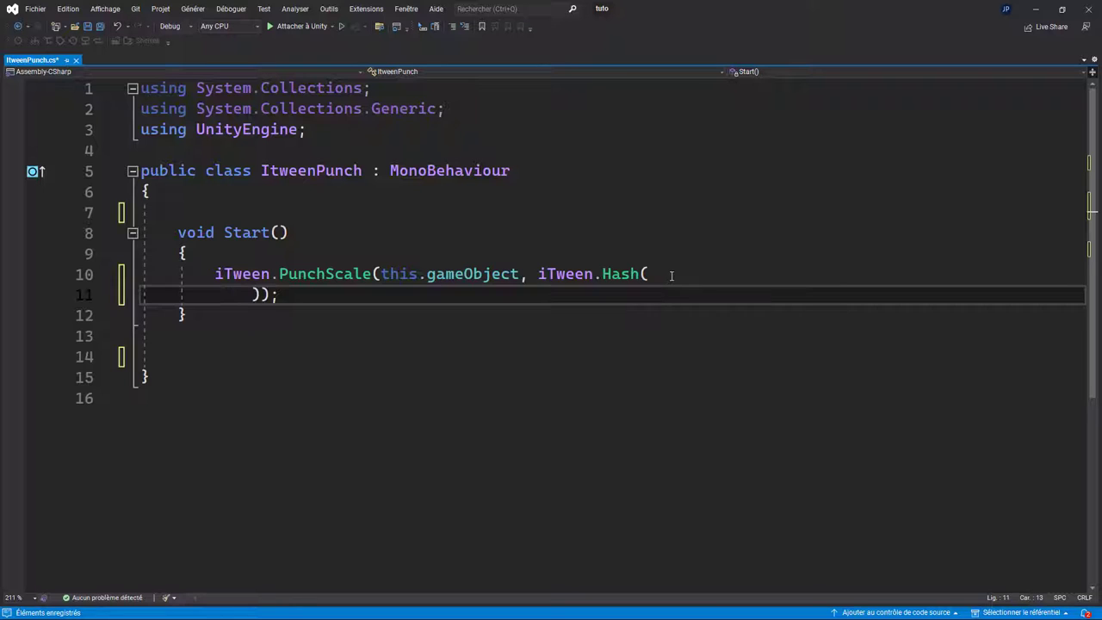
pyautogui.press('Return')
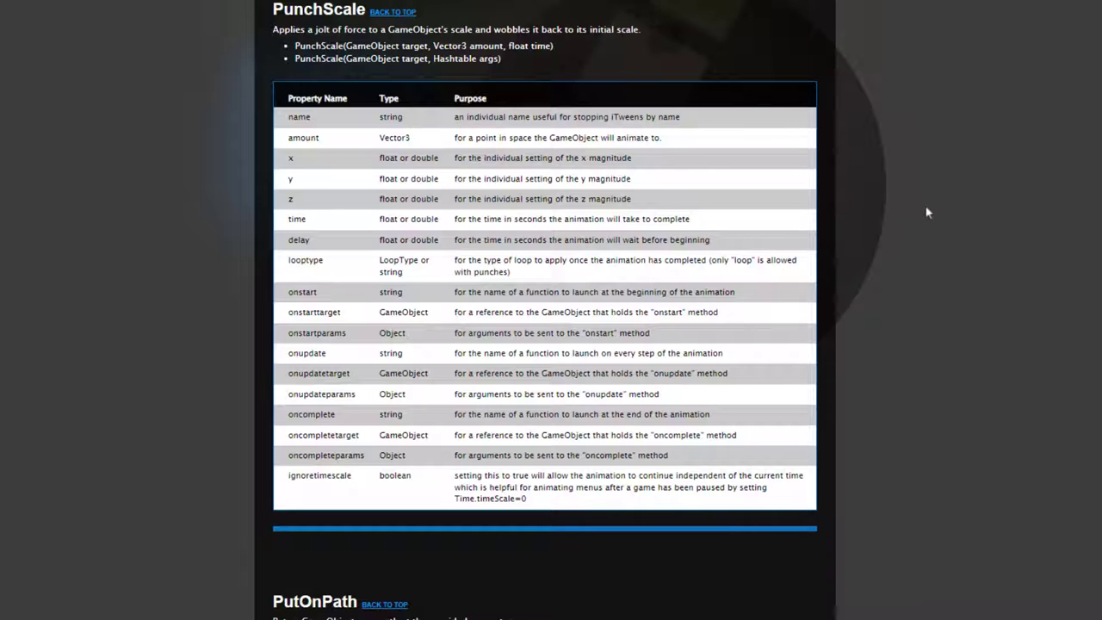
# Select the word amount in the PunchScale property table of the iTween docs
pyautogui.doubleClick(303, 140)
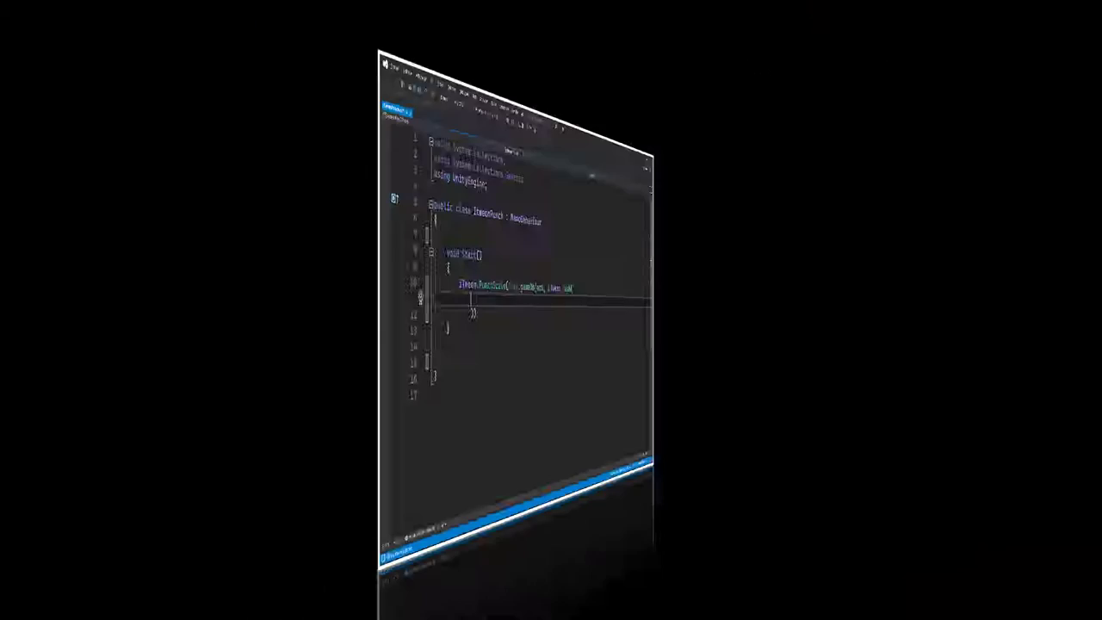
# Fill the Hash with "amount", new Vector3(2f,2f,2f) and "time", 3f
pyautogui.write('"')
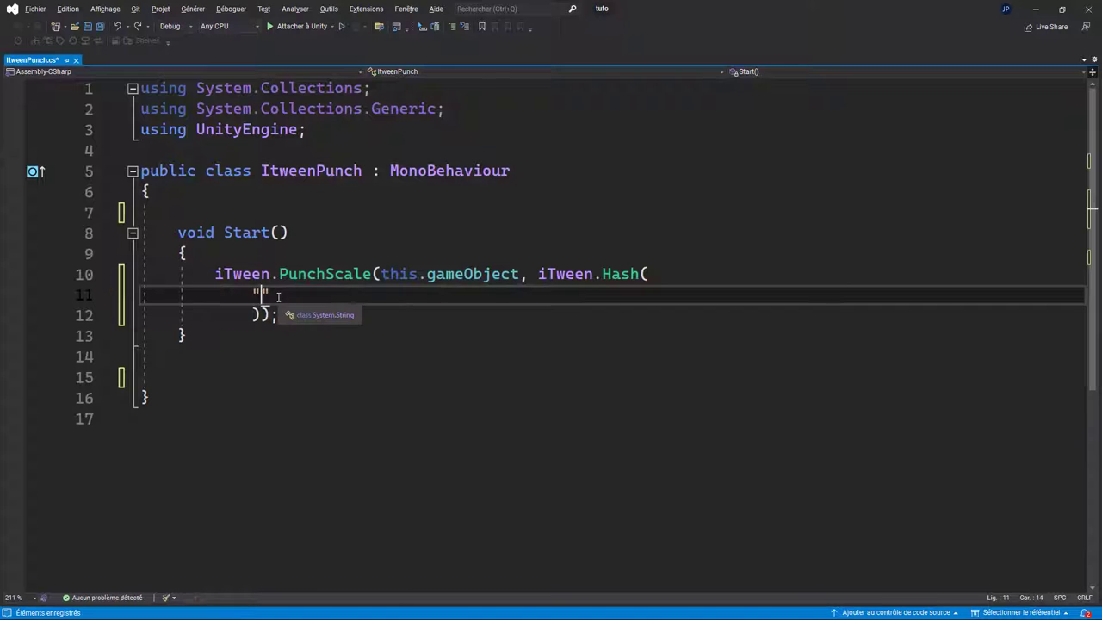
pyautogui.write('amount')
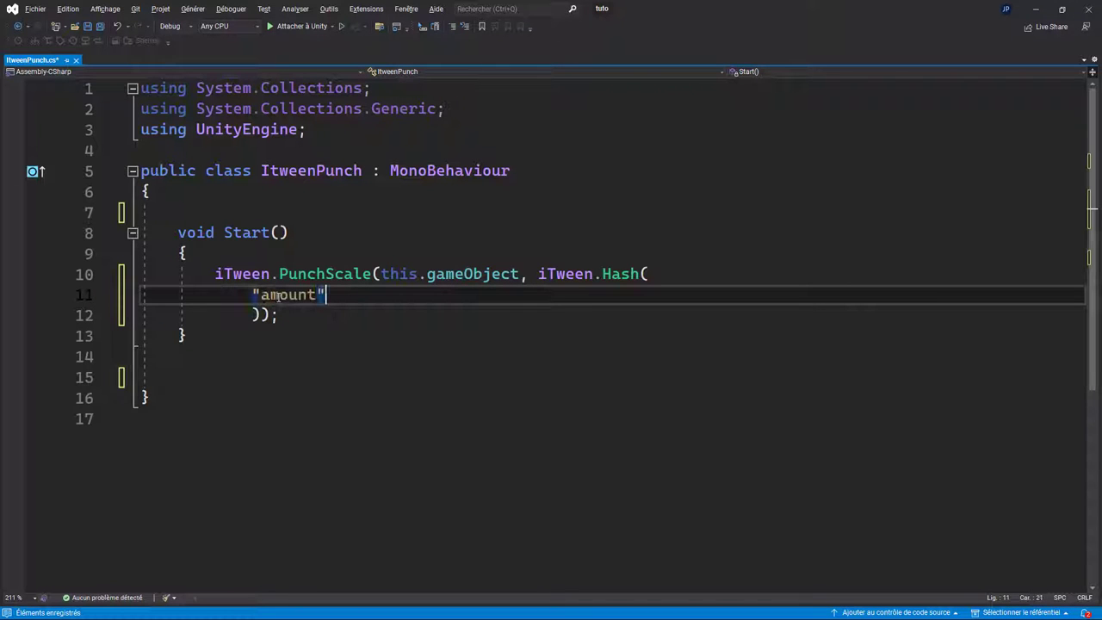
pyautogui.write(', new ')
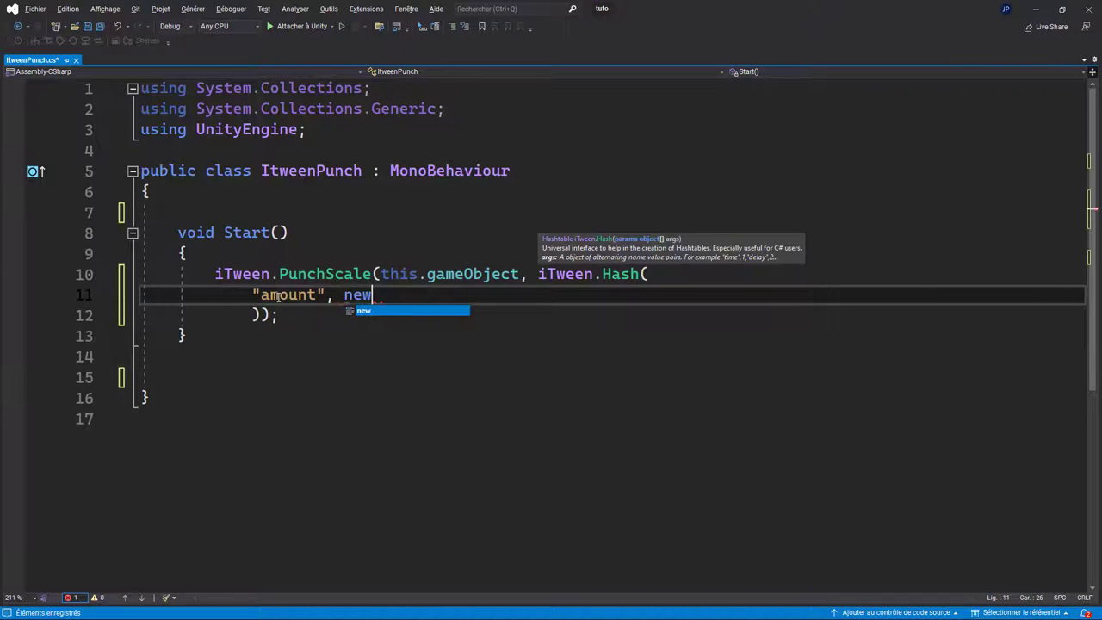
pyautogui.write('vec')
pyautogui.press('Tab')
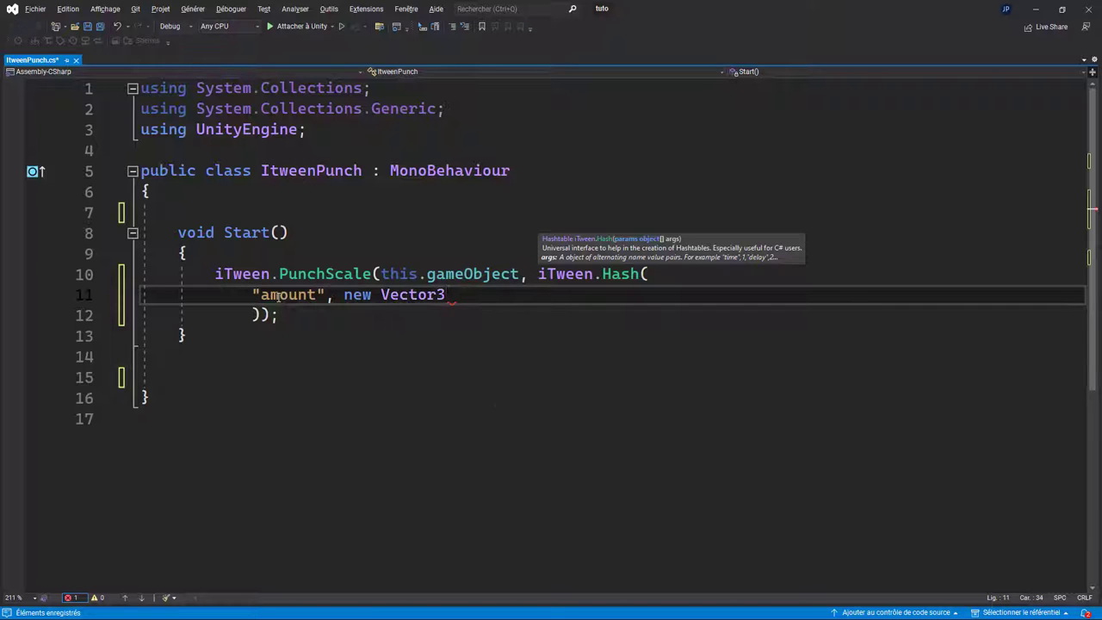
pyautogui.write('(1.')
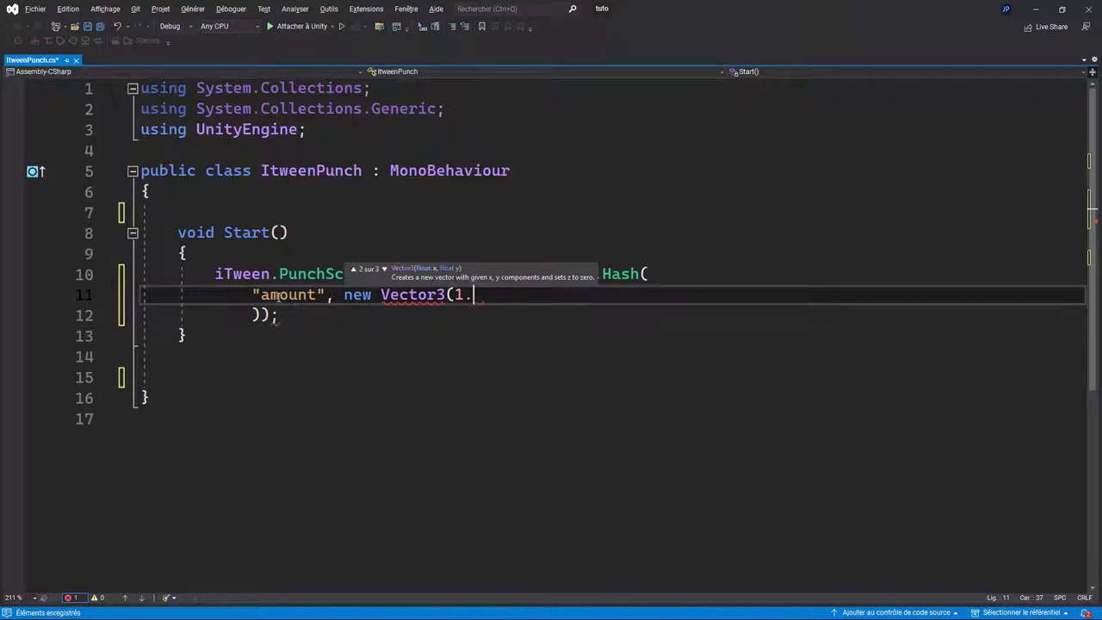
pyautogui.press('BackSpace')
pyautogui.press('BackSpace')
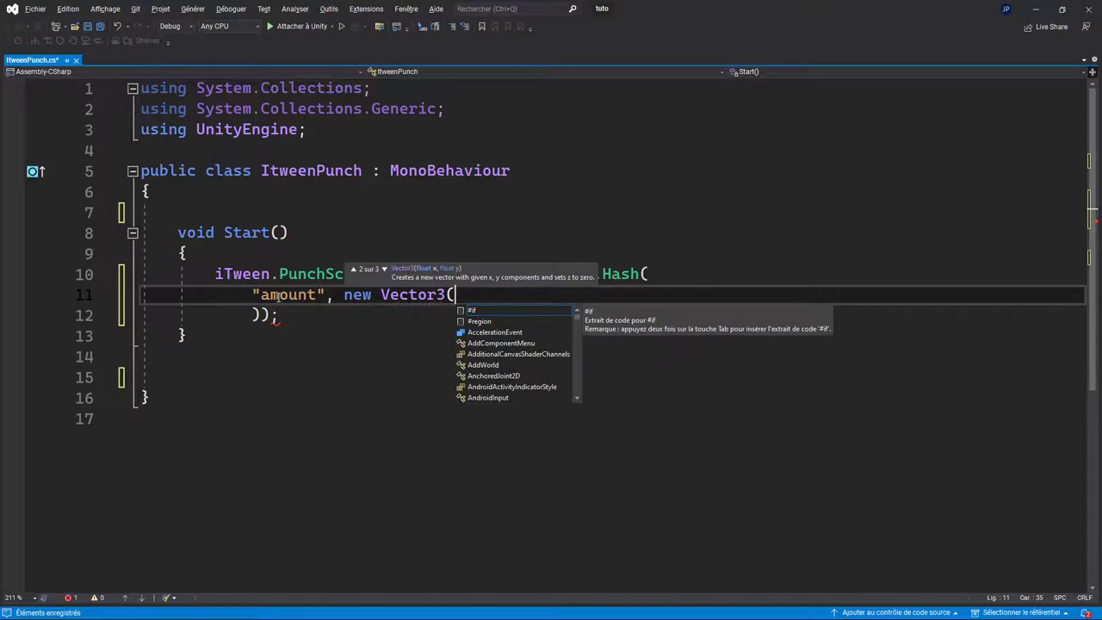
pyautogui.write('2f')
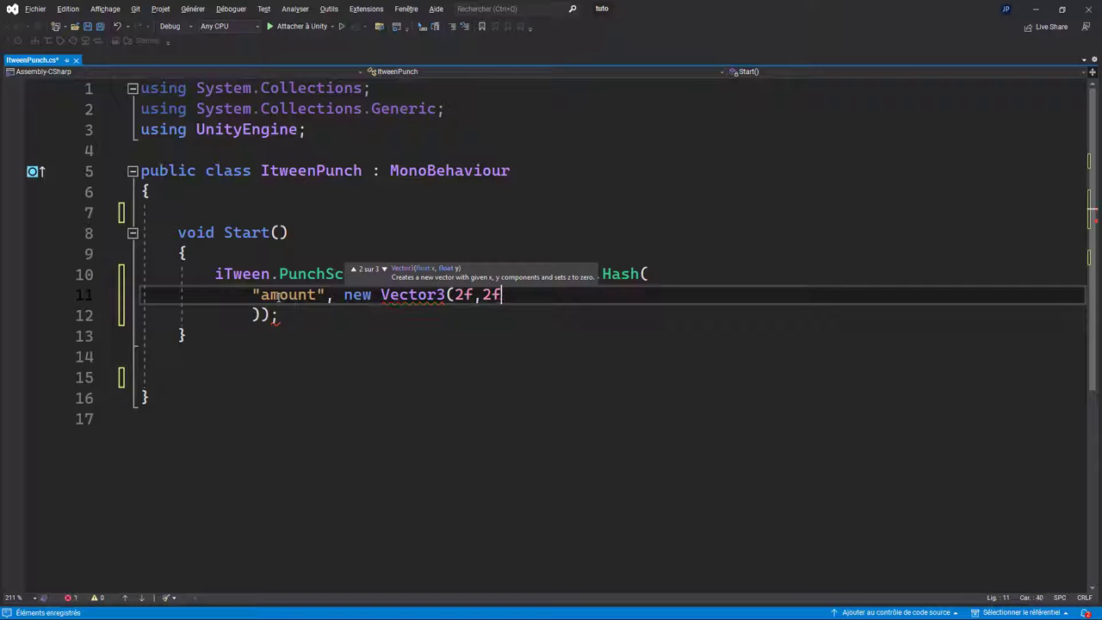
pyautogui.write(',2f')
pyautogui.write('),')
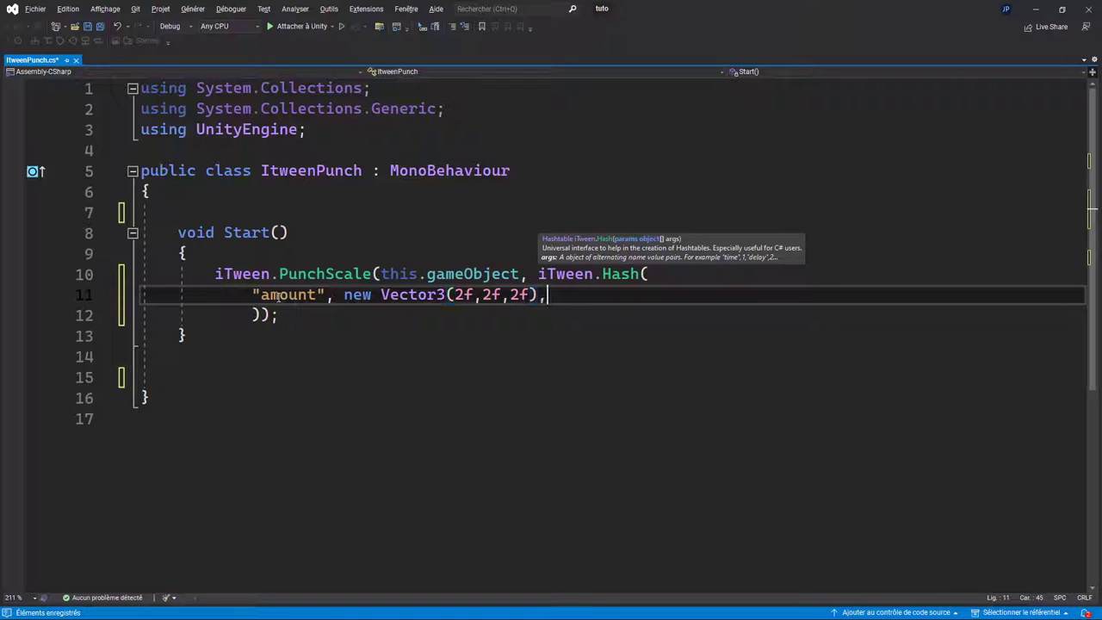
pyautogui.press('Return')
pyautogui.write('new Vector3(')
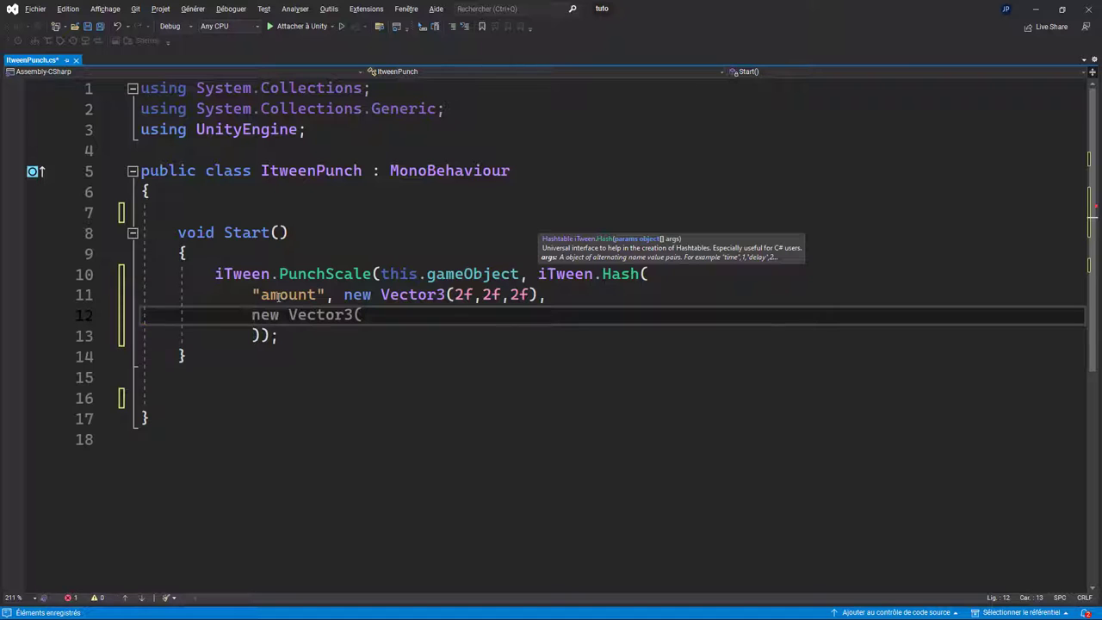
pyautogui.write('"')
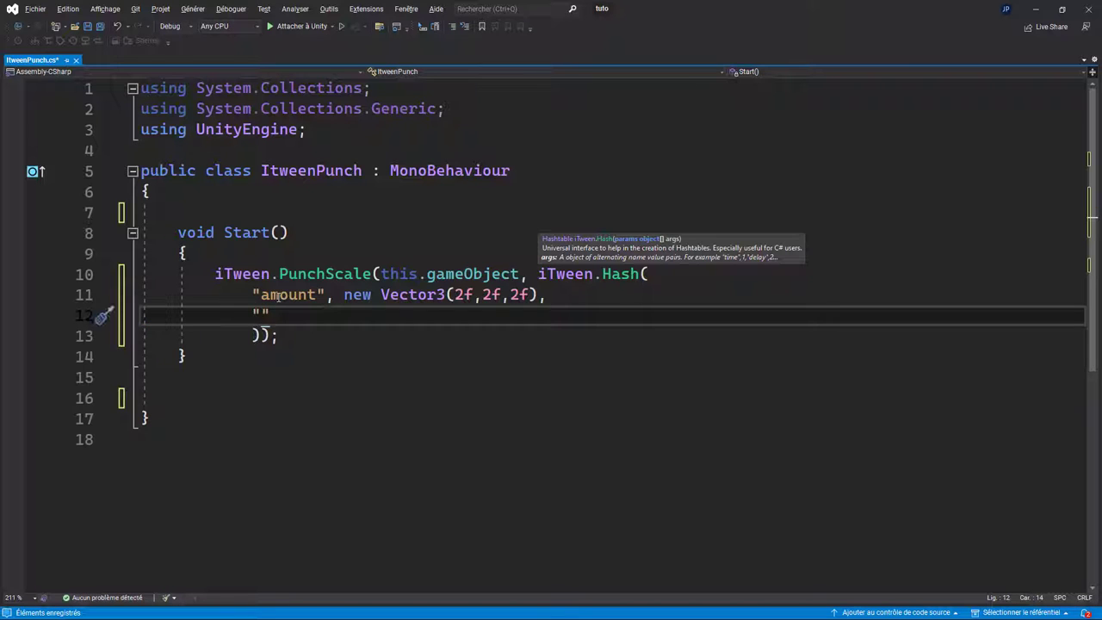
pyautogui.write('time"')
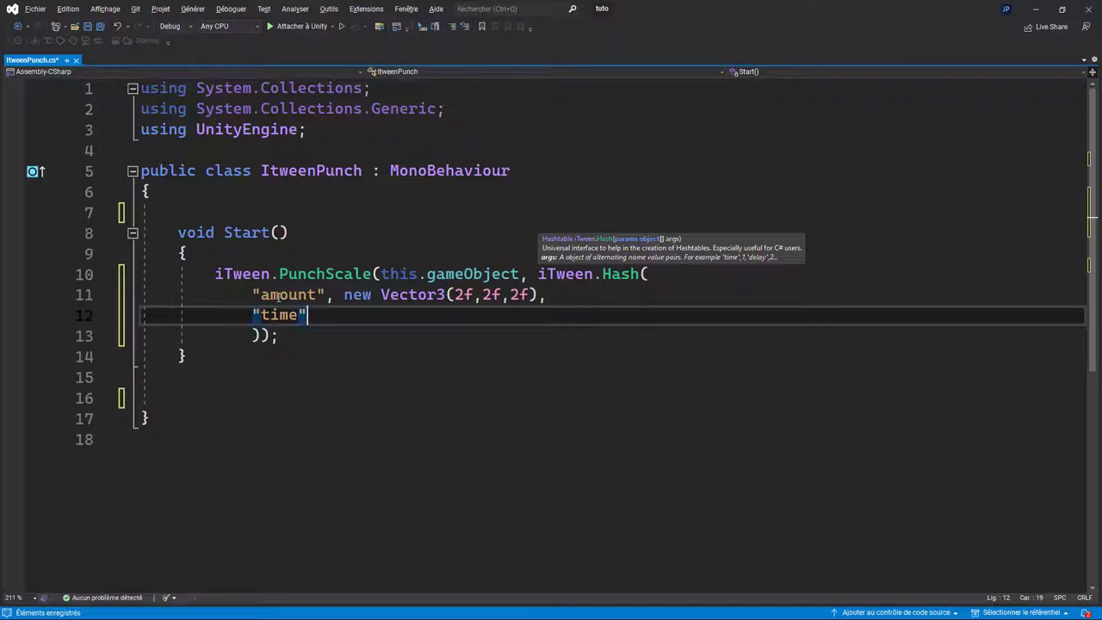
pyautogui.write(', 3f')
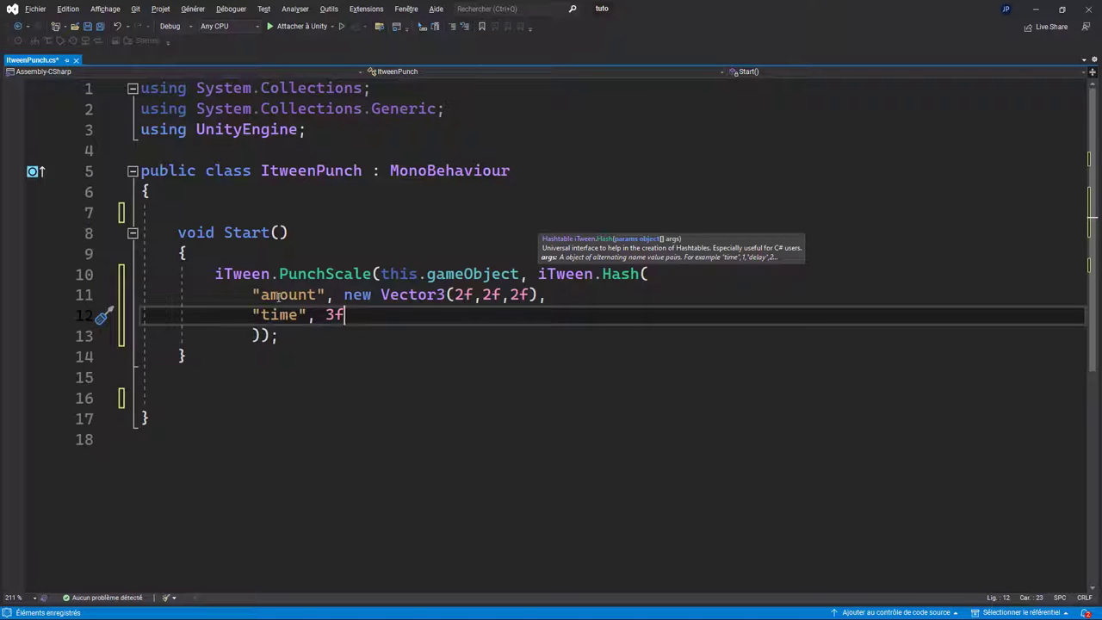
# Add a comma after 3f and a "looptype", iTween.LoopType.pingPong pair to the Hash
pyautogui.press('Return')
pyautogui.write('"')
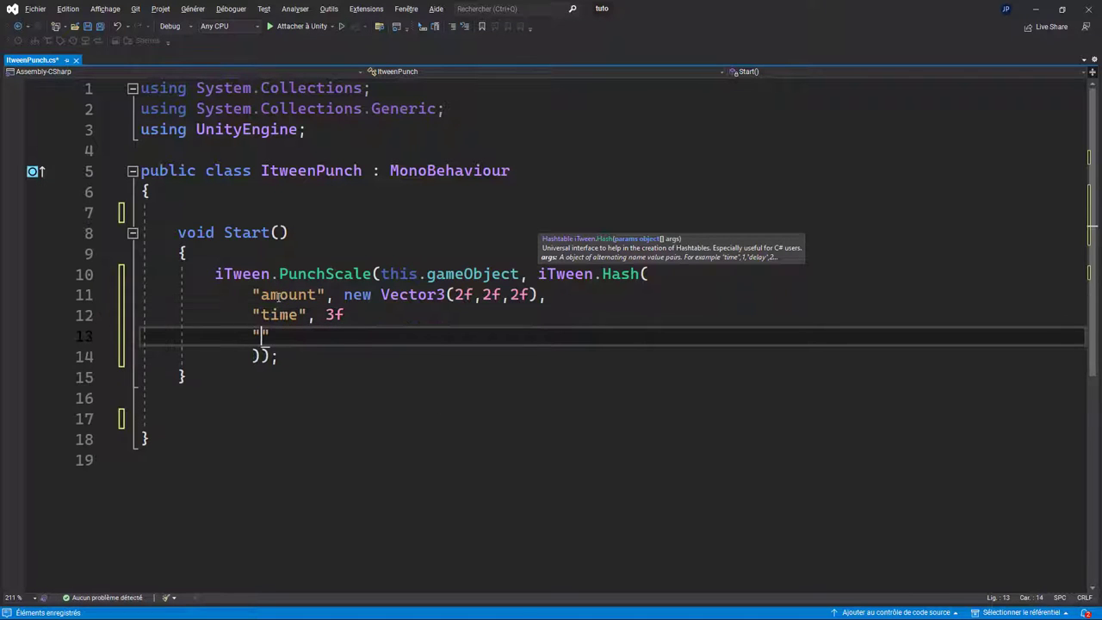
pyautogui.write('loopT')
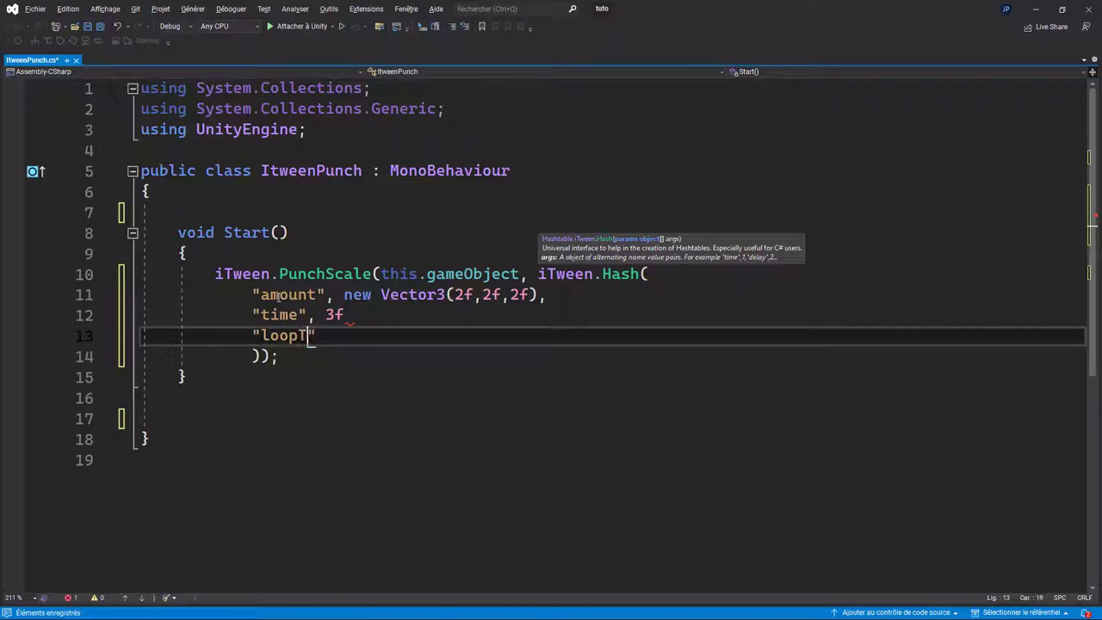
pyautogui.write('y')
pyautogui.press('BackSpace')
pyautogui.press('BackSpace')
pyautogui.press('BackSpace')
pyautogui.write('optype')
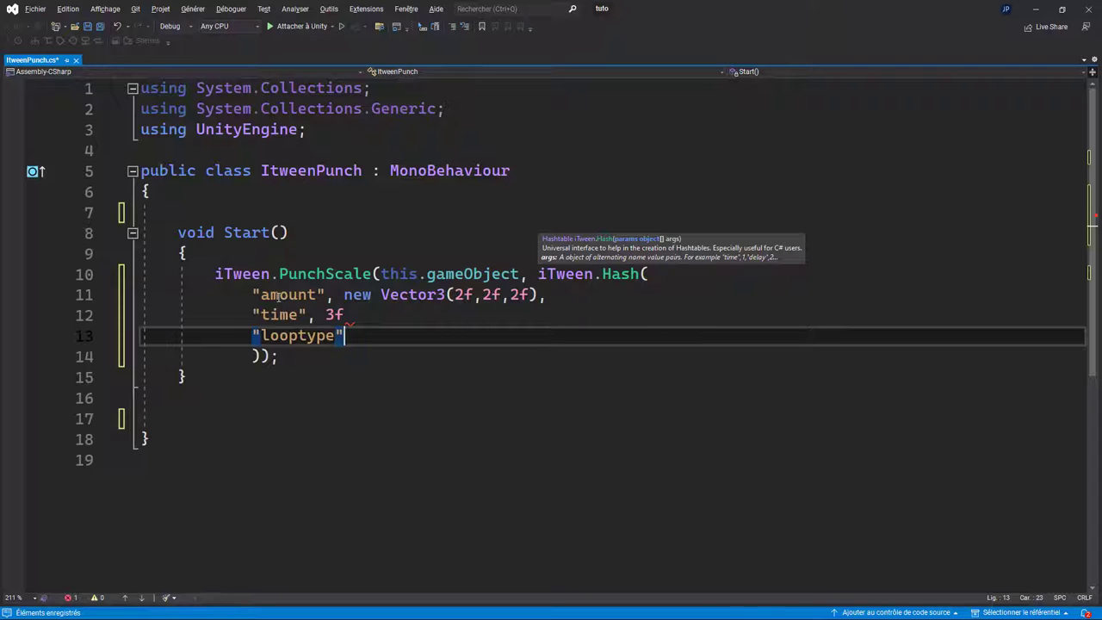
pyautogui.press('Up')
pyautogui.write(',')
pyautogui.press('Down')
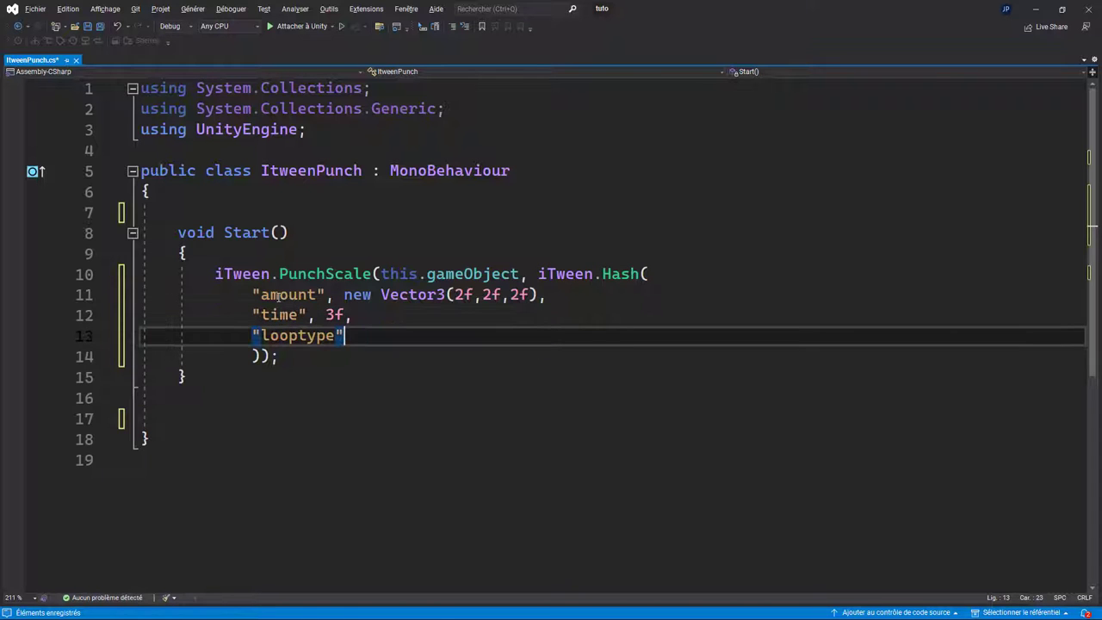
pyautogui.write(', i')
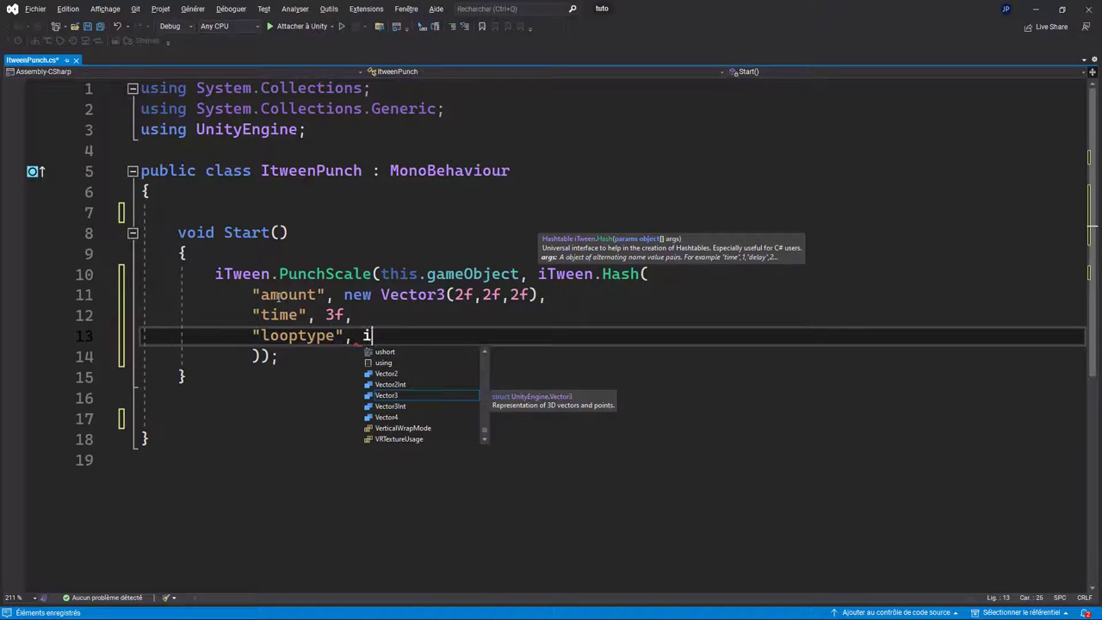
pyautogui.write('Tween.loo')
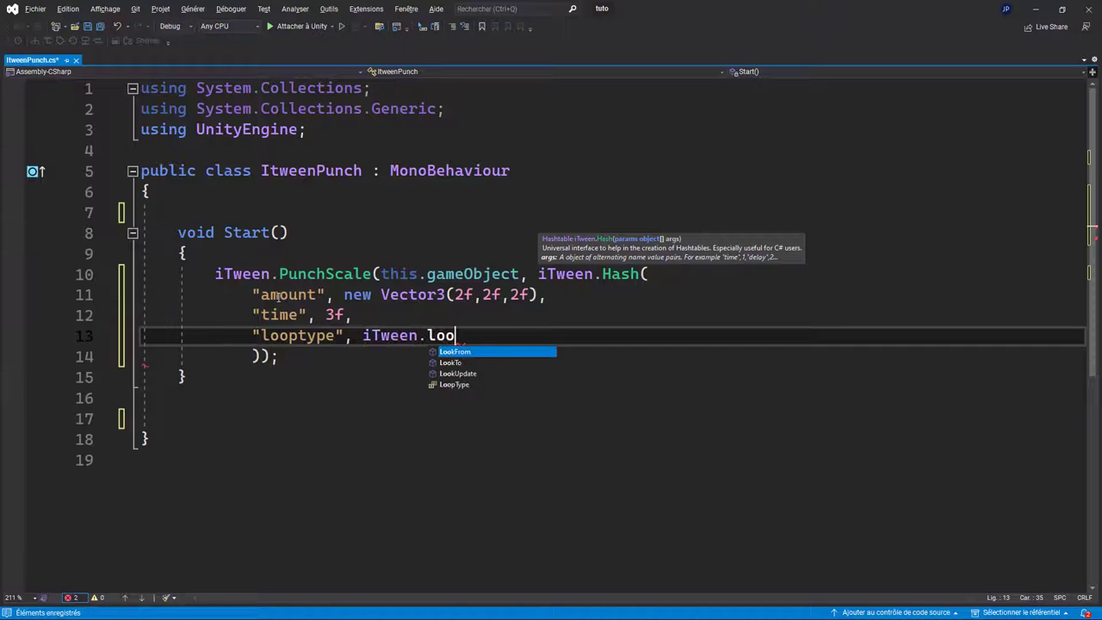
pyautogui.press('Down')
pyautogui.press('Down')
pyautogui.press('Down')
pyautogui.press('Tab')
pyautogui.write('.')
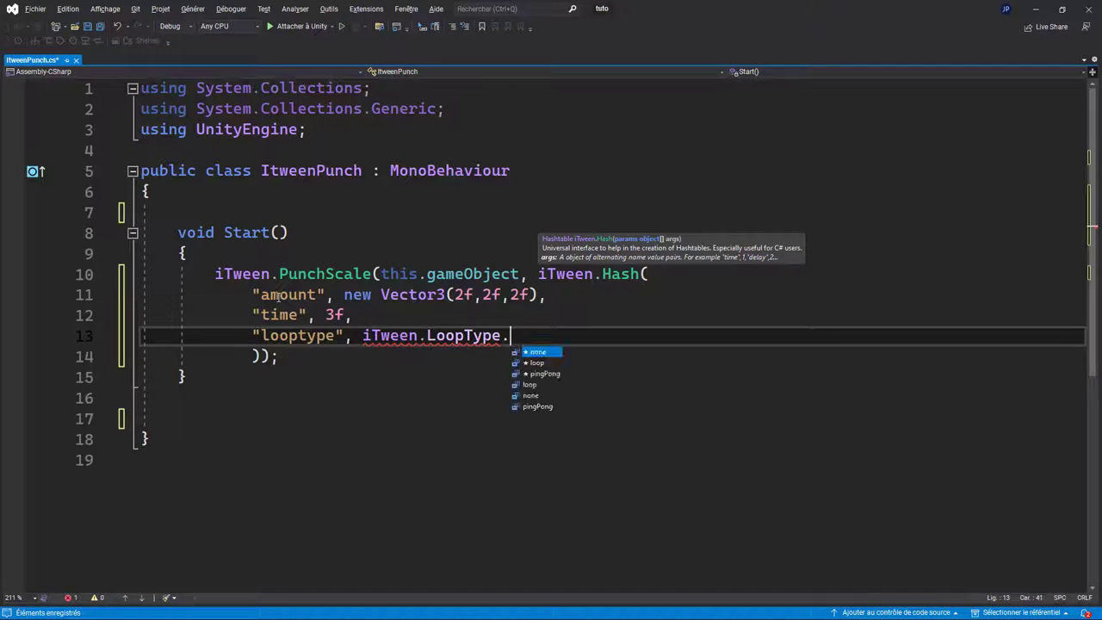
pyautogui.press('Down')
pyautogui.press('Down')
pyautogui.press('Down')
pyautogui.press('Up')
pyautogui.press('Up')
pyautogui.press('Up')
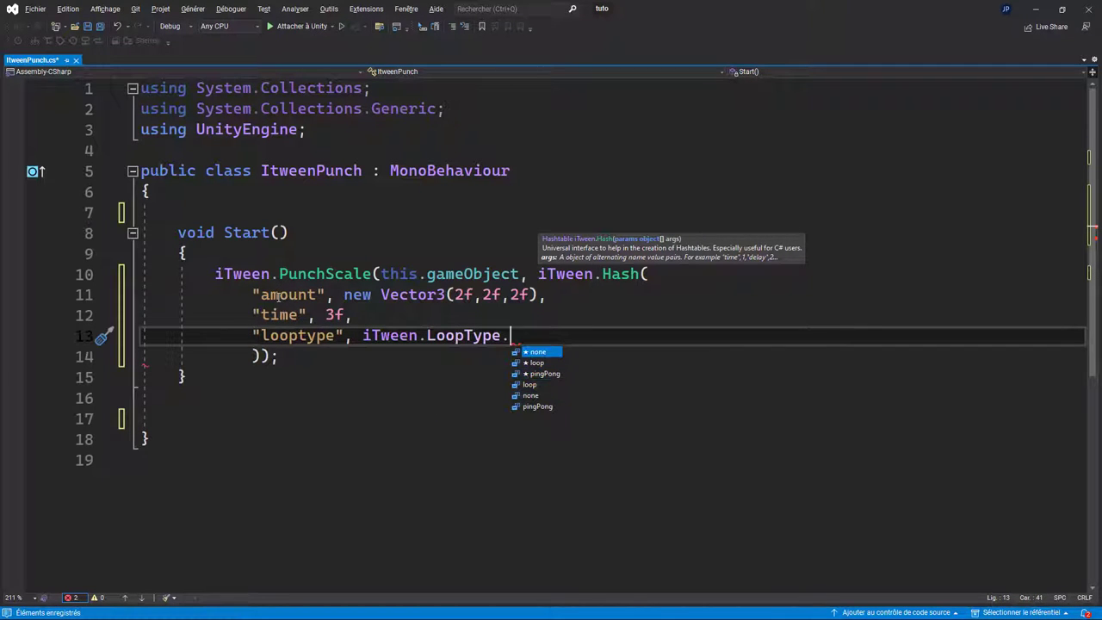
pyautogui.press('Down')
pyautogui.press('Down')
pyautogui.press('Tab')
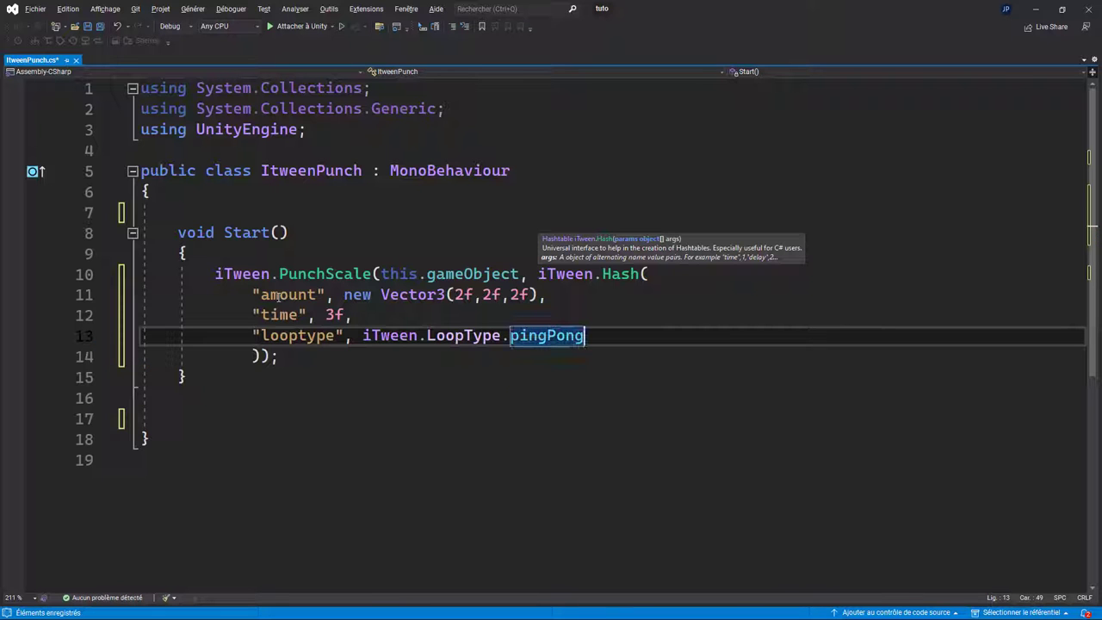
# Switch back to Unity and enter Play mode to watch the Cube's Ping Pong punch-scale
pyautogui.click(1036, 9)
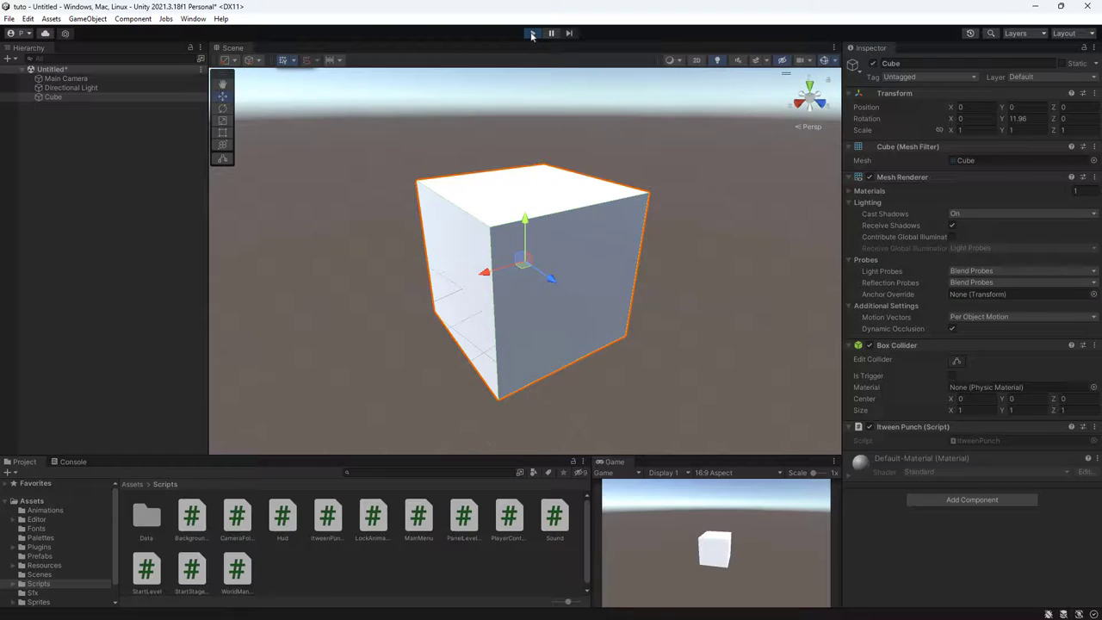
pyautogui.click(531, 34)
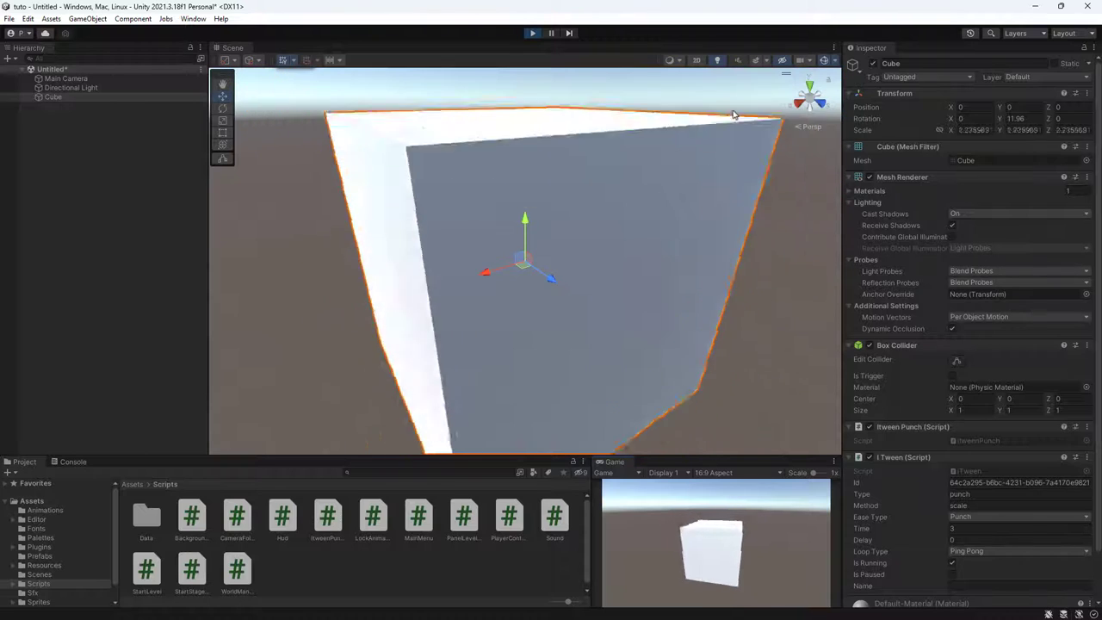
# Stop the cube test, then in the played Menu scene open SETTINGS, go back, and stop
pyautogui.click(531, 35)
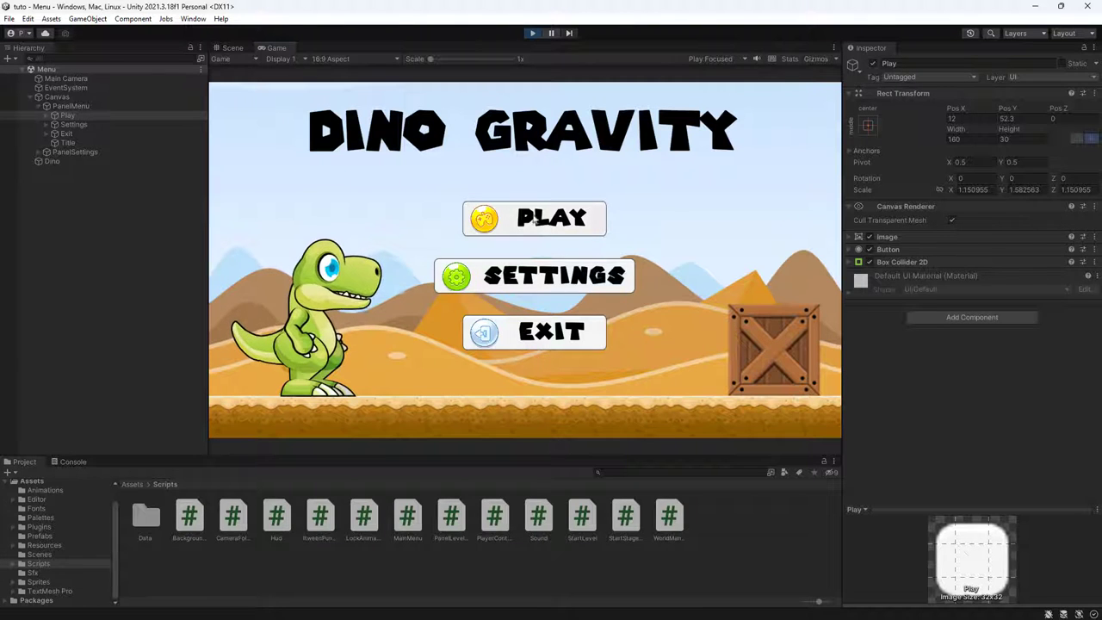
pyautogui.click(537, 276)
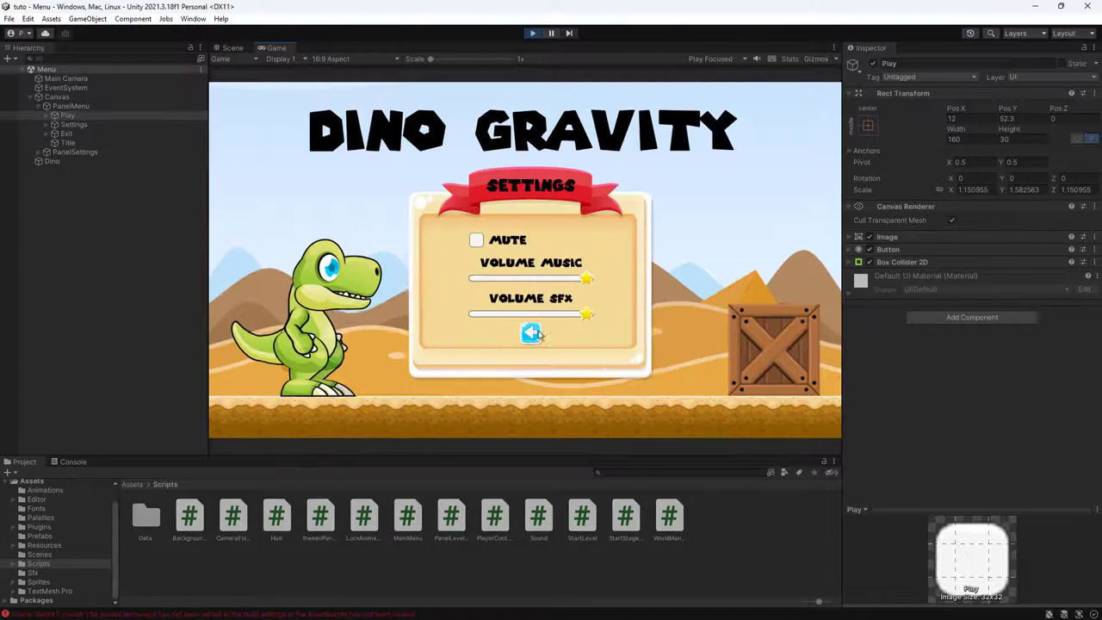
pyautogui.click(534, 334)
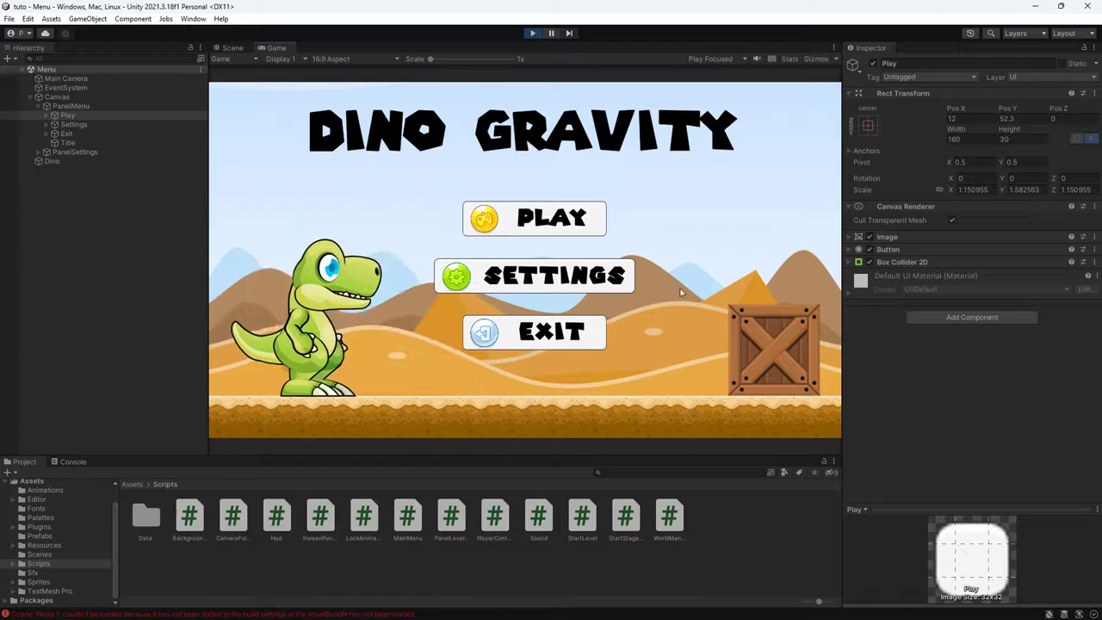
pyautogui.click(534, 33)
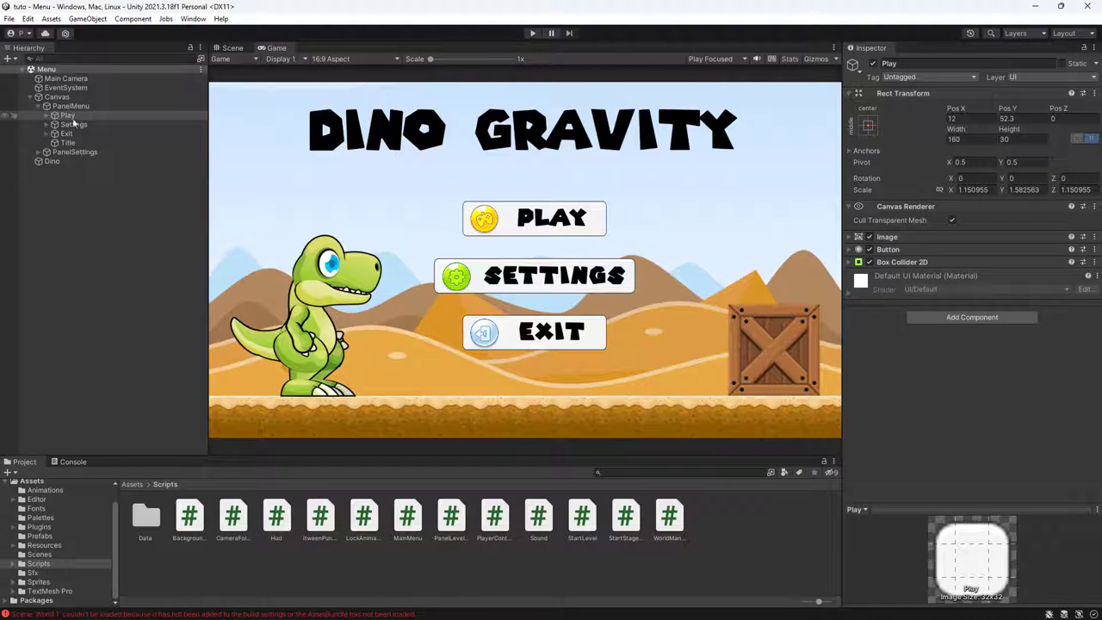
# Select the Play, Settings and Exit buttons and add ItweenPunch and an Event Trigger to them
pyautogui.click(233, 47)
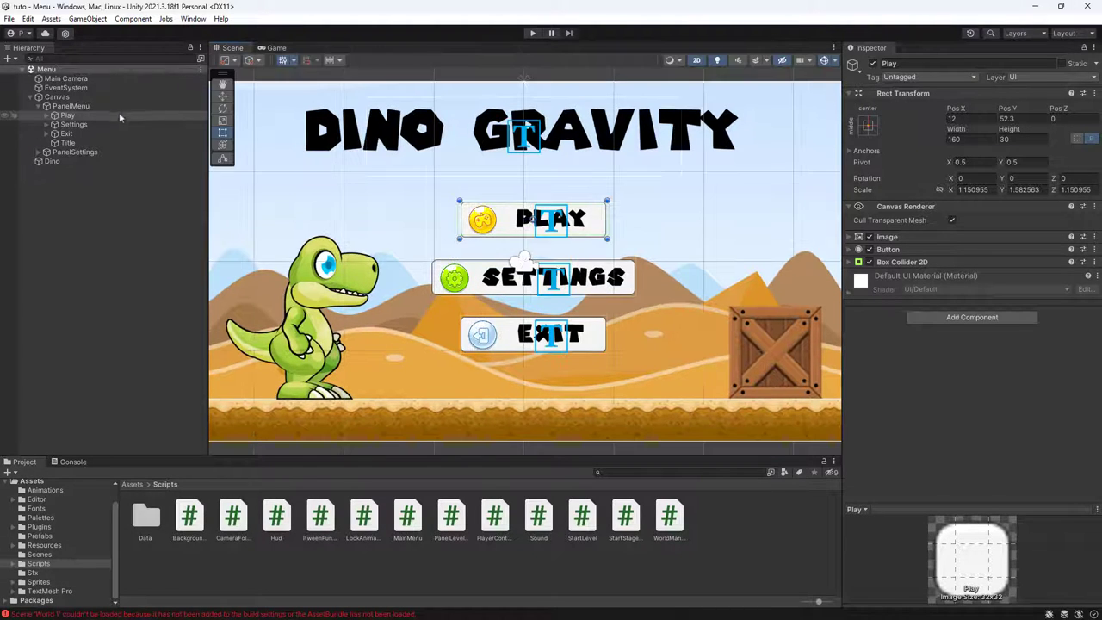
pyautogui.keyDown('ctrl'); pyautogui.click(74, 124); pyautogui.keyUp('ctrl')
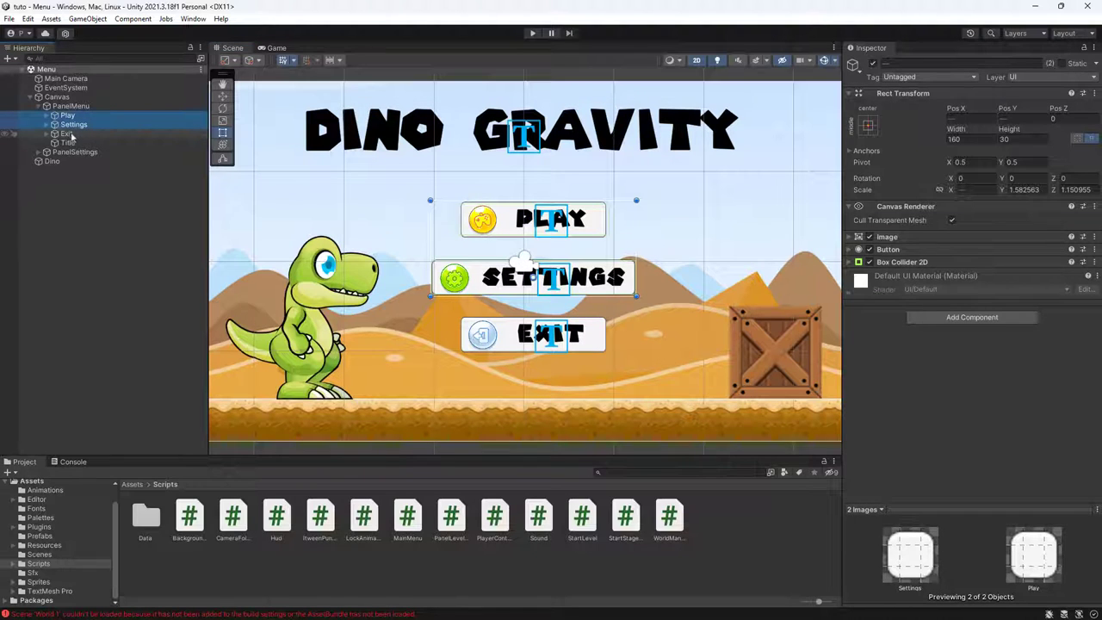
pyautogui.click(68, 134)
pyautogui.keyDown('shift'); pyautogui.click(69, 116); pyautogui.keyUp('shift')
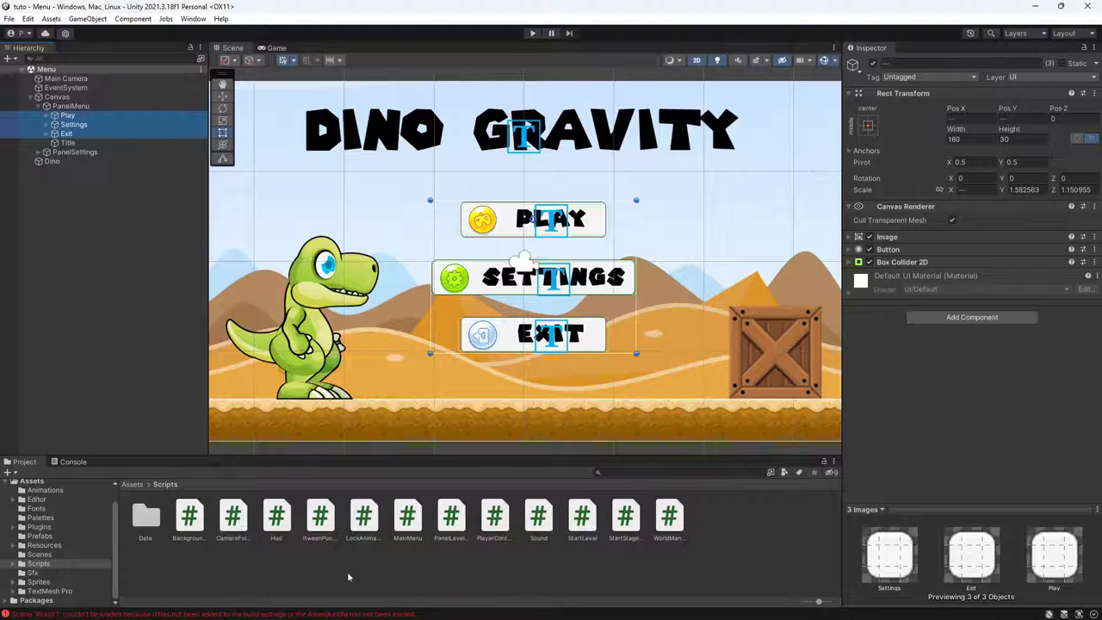
pyautogui.moveTo(317, 529); pyautogui.dragTo(930, 382)
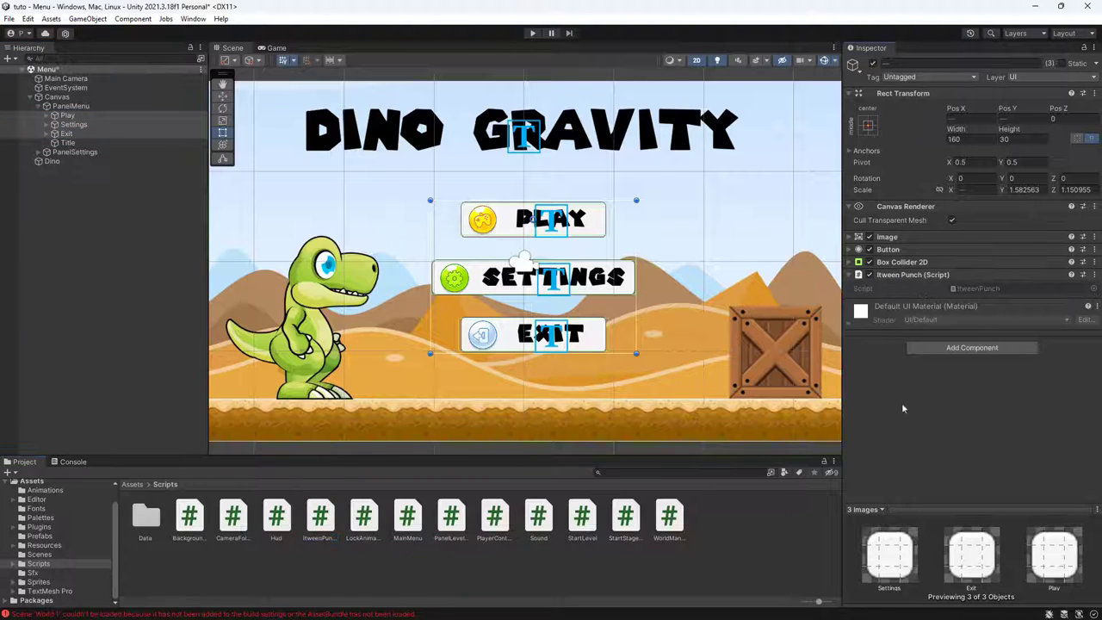
pyautogui.click(942, 349)
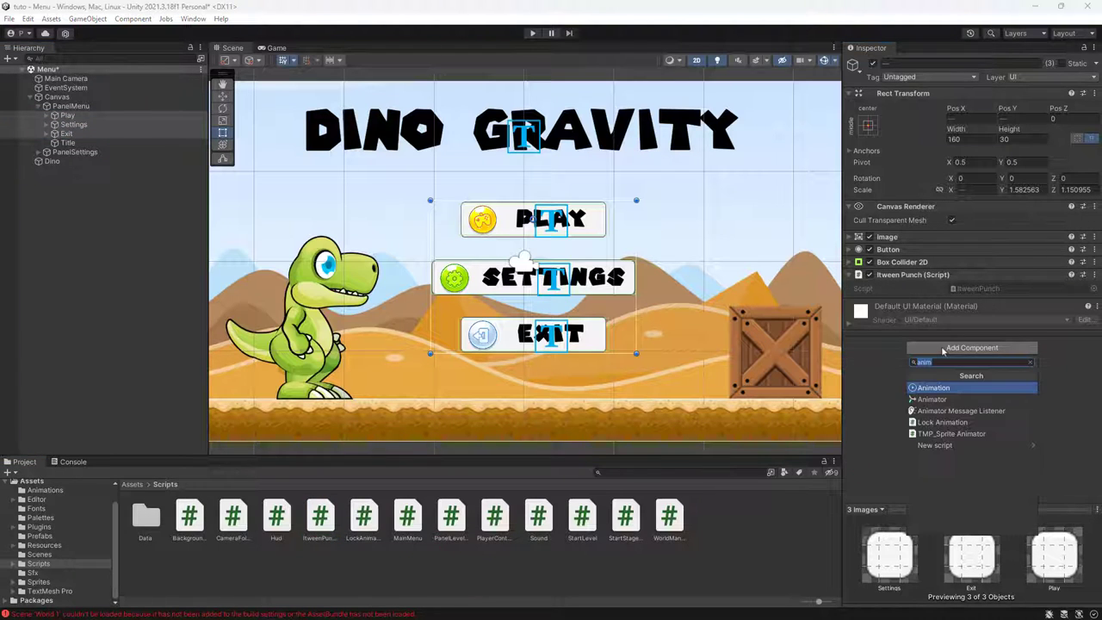
pyautogui.write('eve')
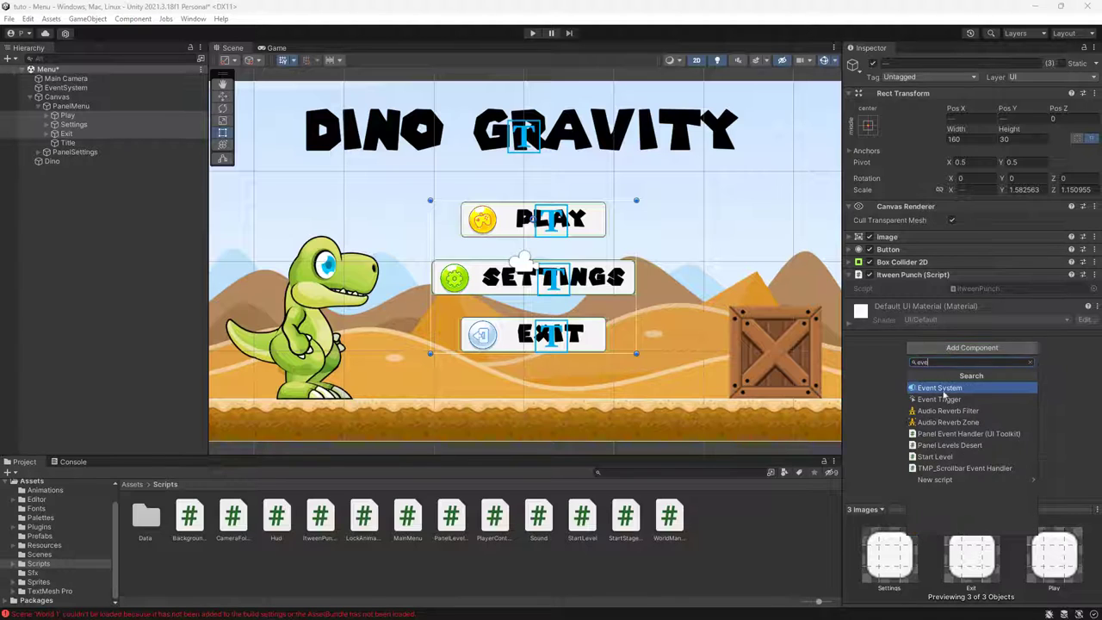
pyautogui.click(943, 399)
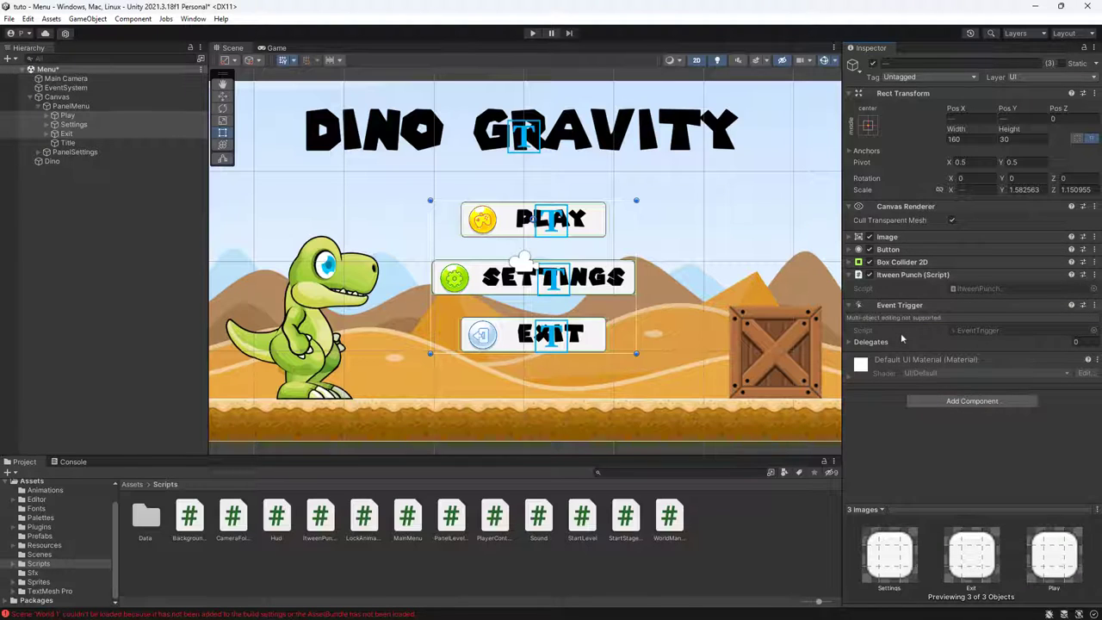
# Give the Play button's Event Trigger a Pointer Enter event with one empty callback, then open ItweenPunch
pyautogui.click(67, 116)
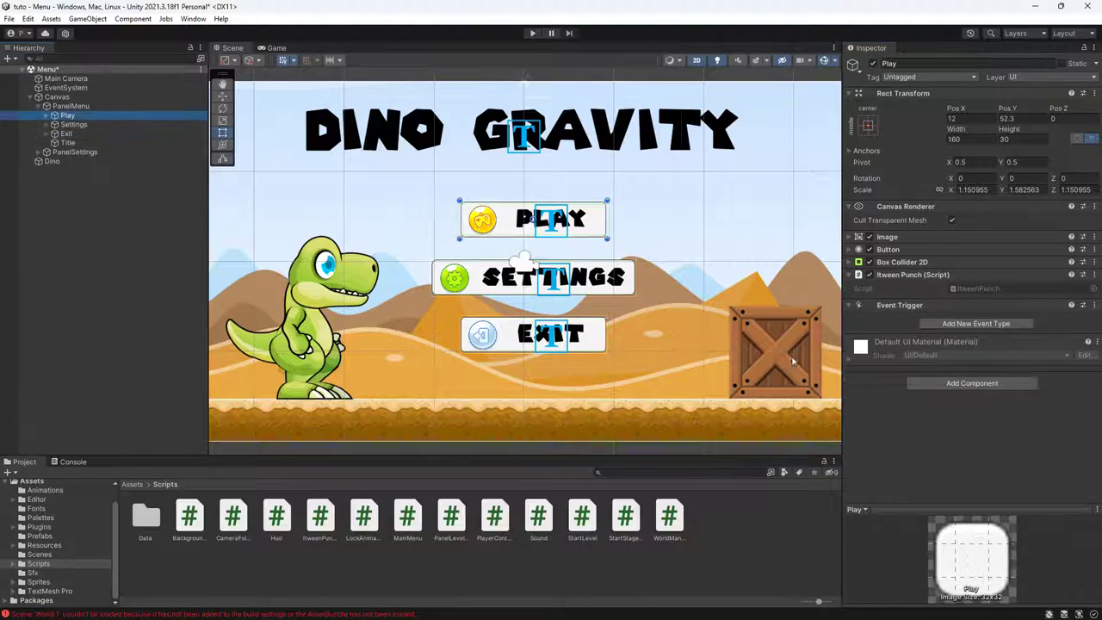
pyautogui.click(956, 325)
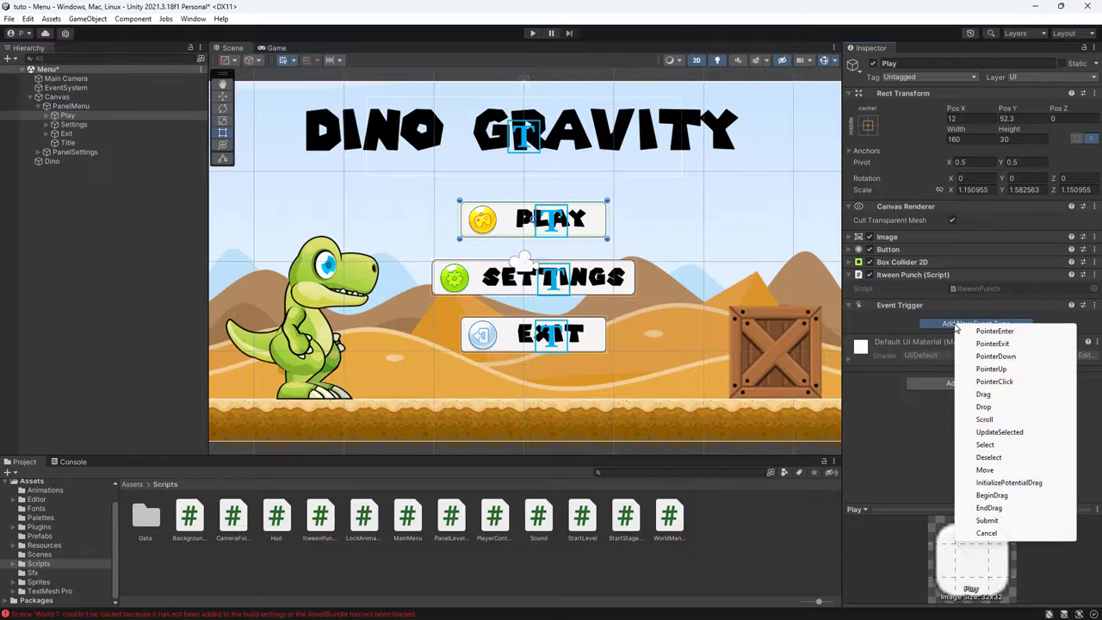
pyautogui.click(992, 332)
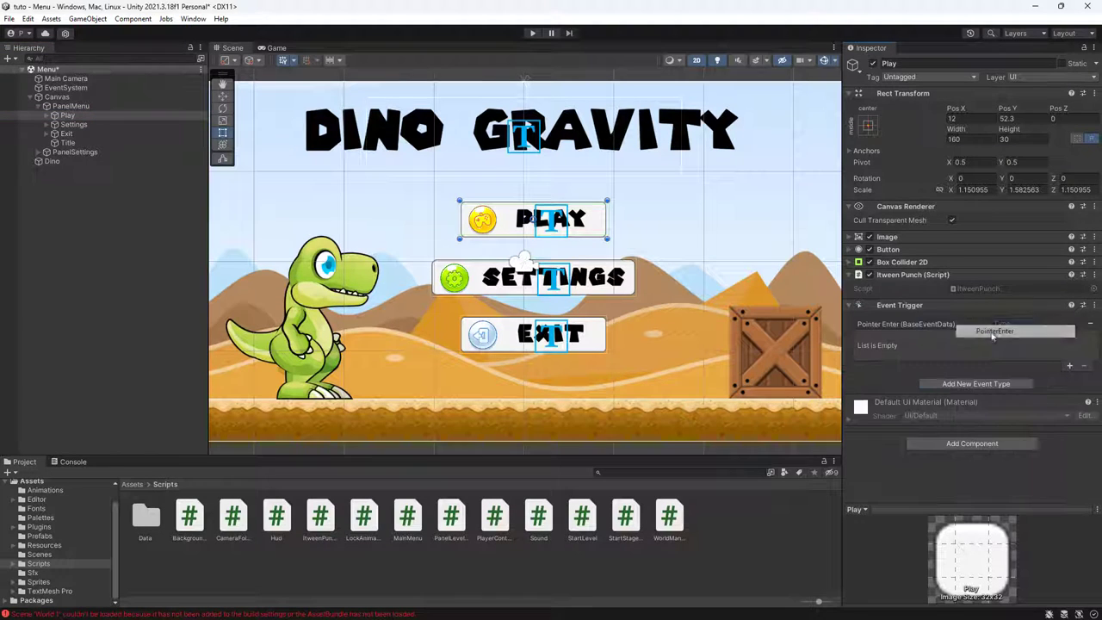
pyautogui.click(1069, 365)
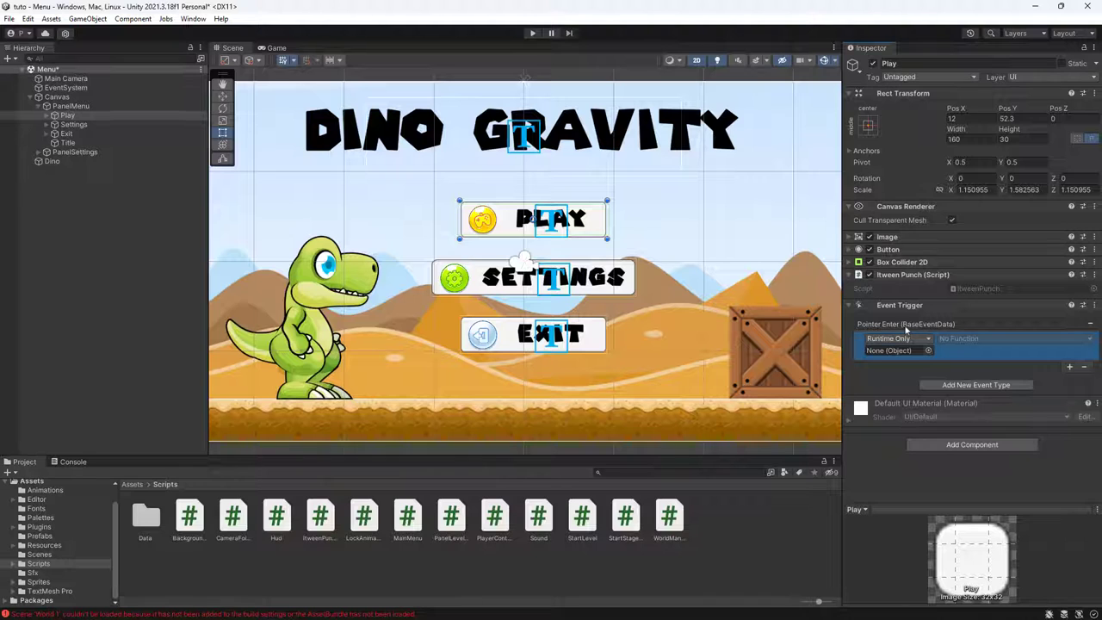
pyautogui.doubleClick(976, 289)
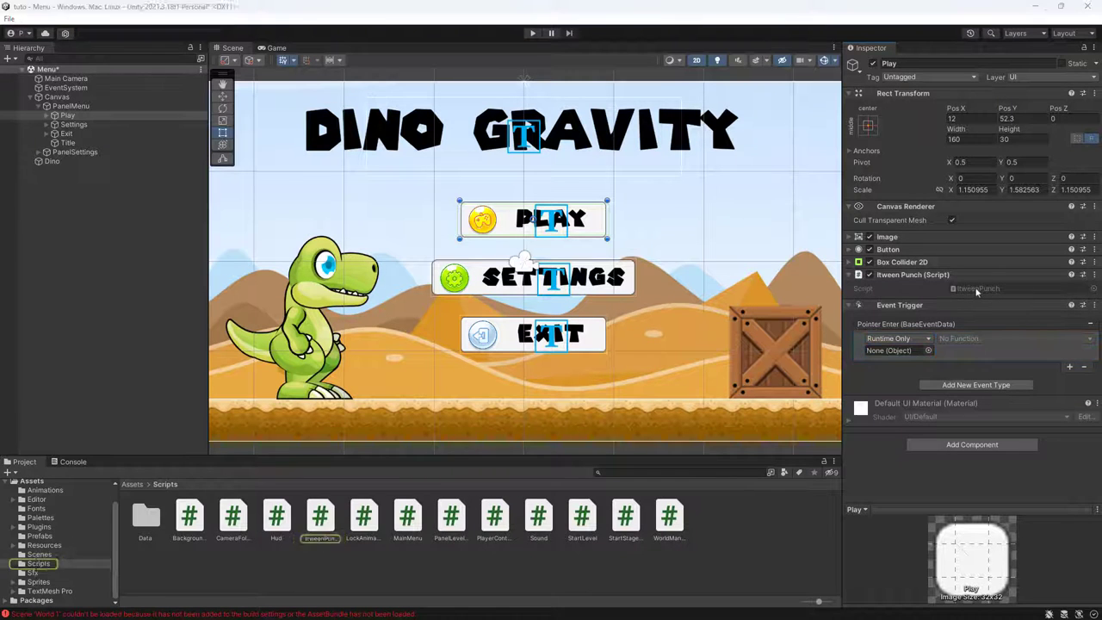
# Make the Start method public and rename it PunchScale
pyautogui.click(178, 233)
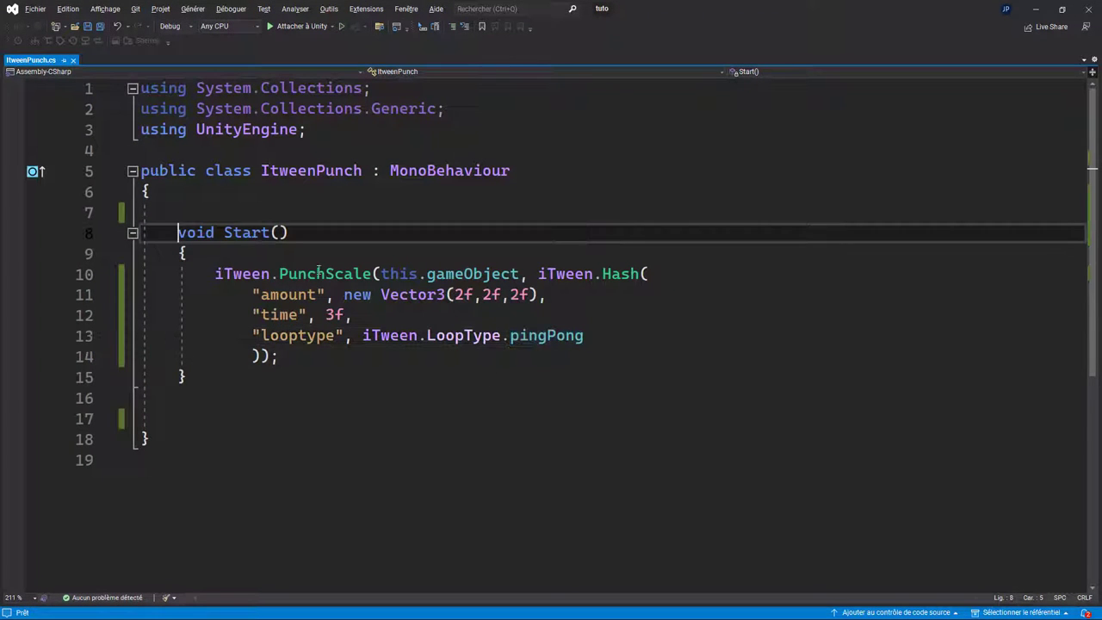
pyautogui.write('public')
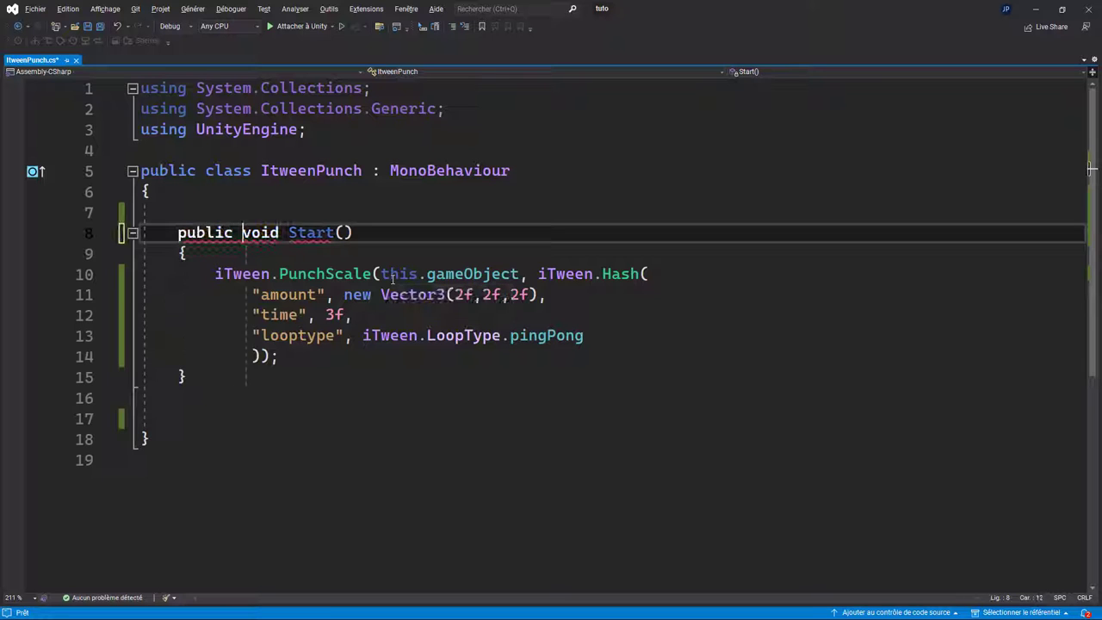
pyautogui.doubleClick(301, 232)
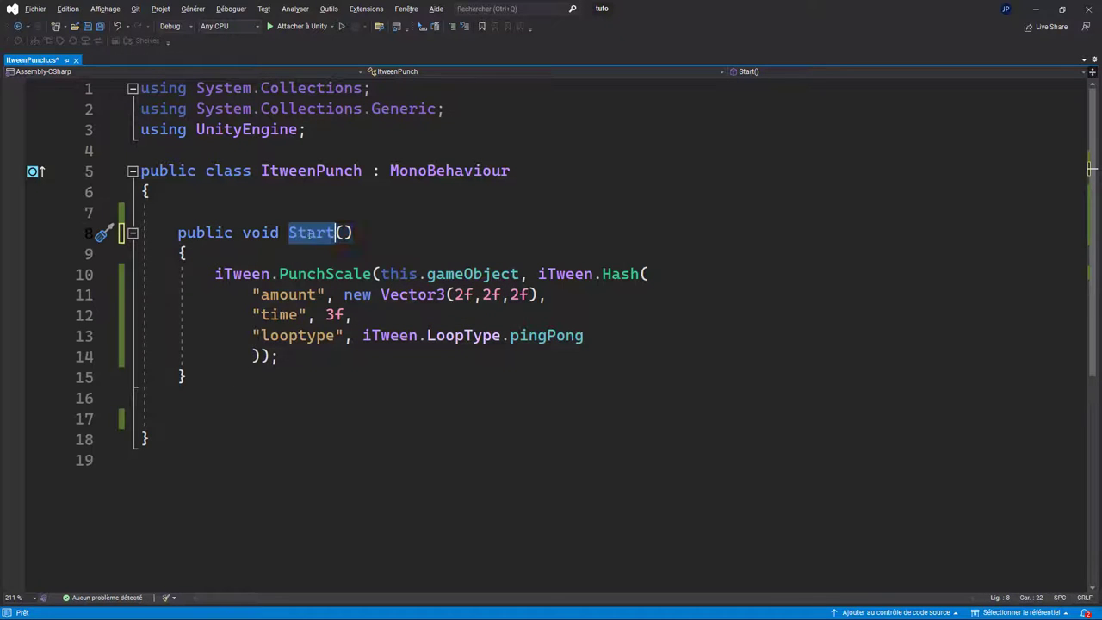
pyautogui.write('Punsch')
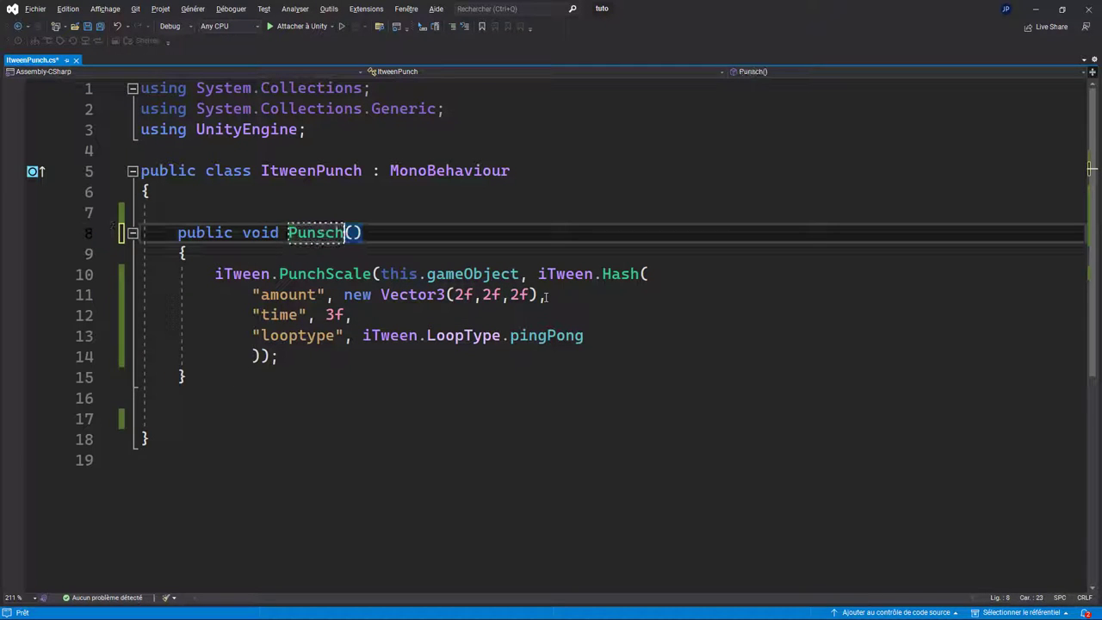
pyautogui.press('BackSpace')
pyautogui.press('BackSpace')
pyautogui.press('BackSpace')
pyautogui.write('ch')
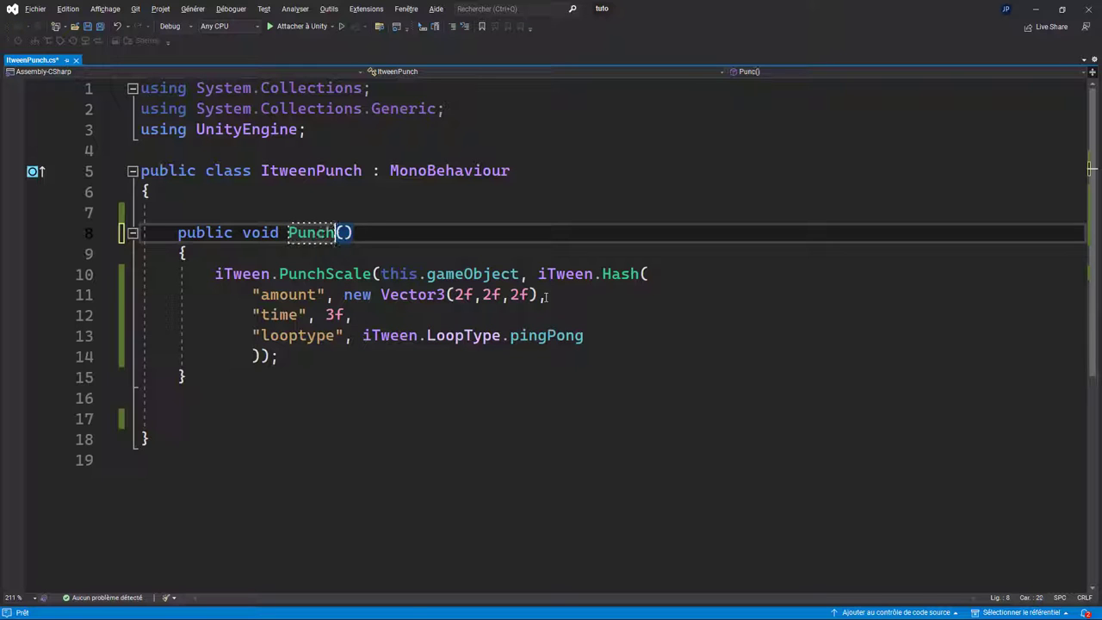
pyautogui.write('Scale')
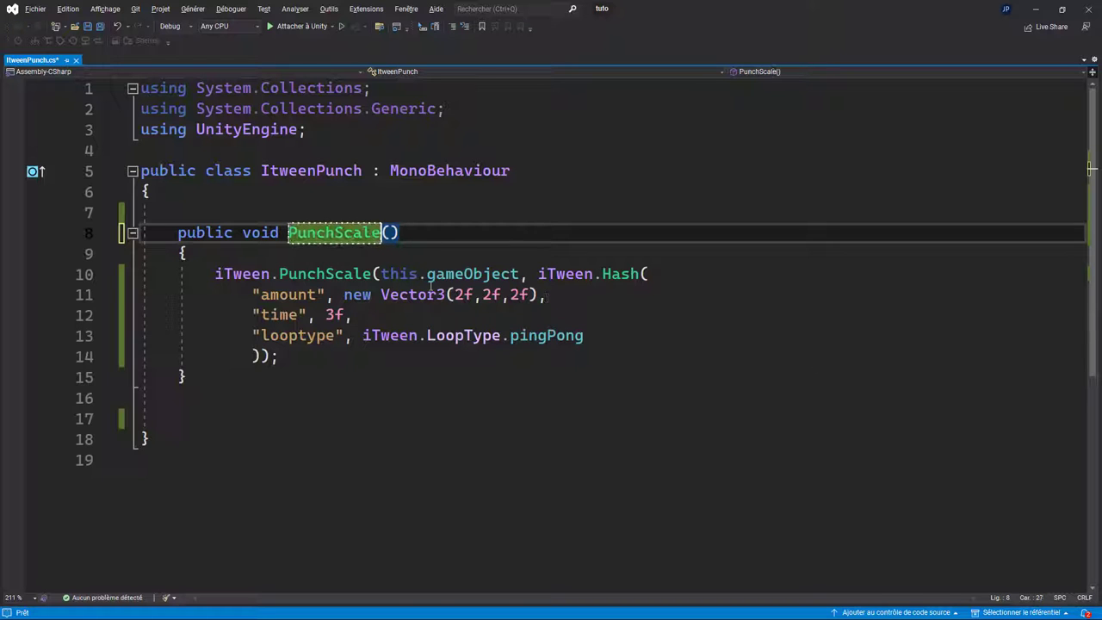
# Change the punch amount to Vector3(0.5f, 0.5f, 0.5f)
pyautogui.moveTo(454, 295); pyautogui.dragTo(465, 296)
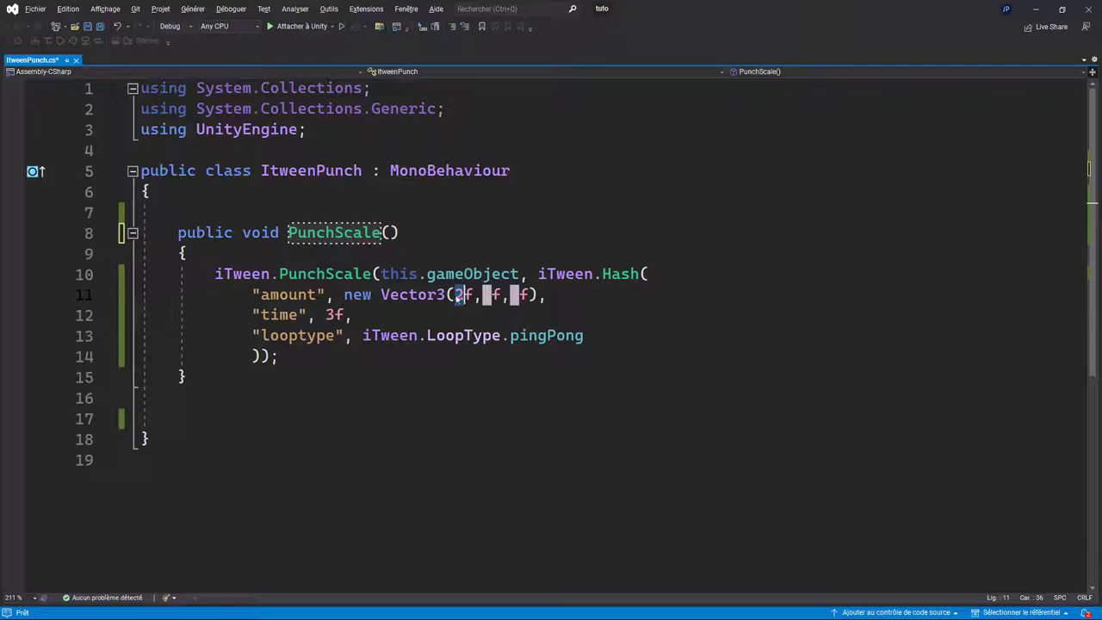
pyautogui.write('0.5')
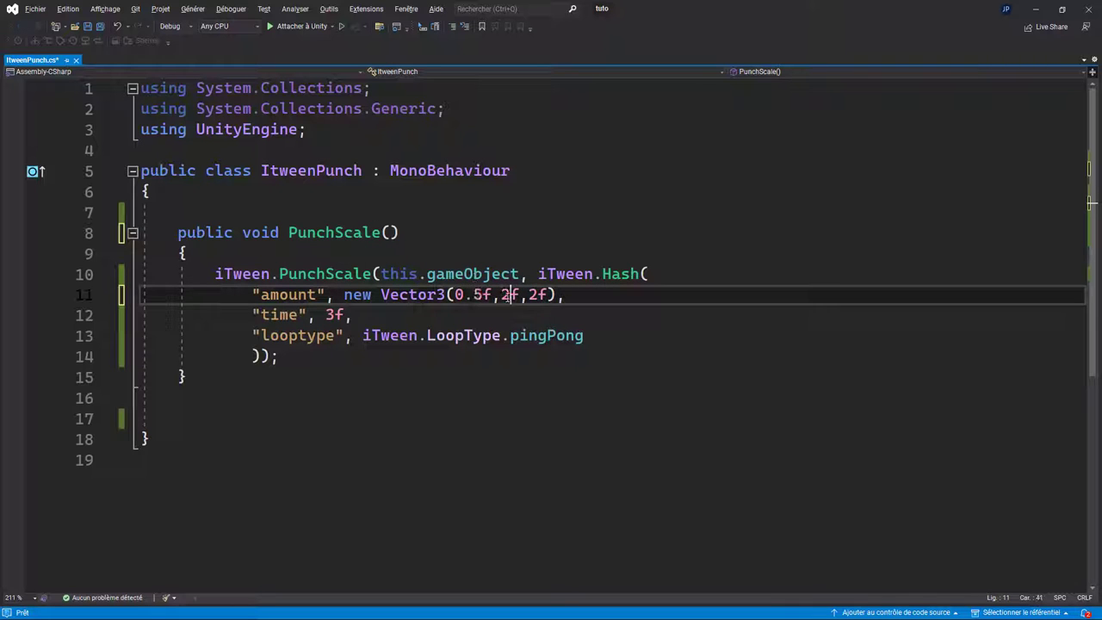
pyautogui.moveTo(501, 295); pyautogui.dragTo(556, 295)
pyautogui.write('0.5f,0')
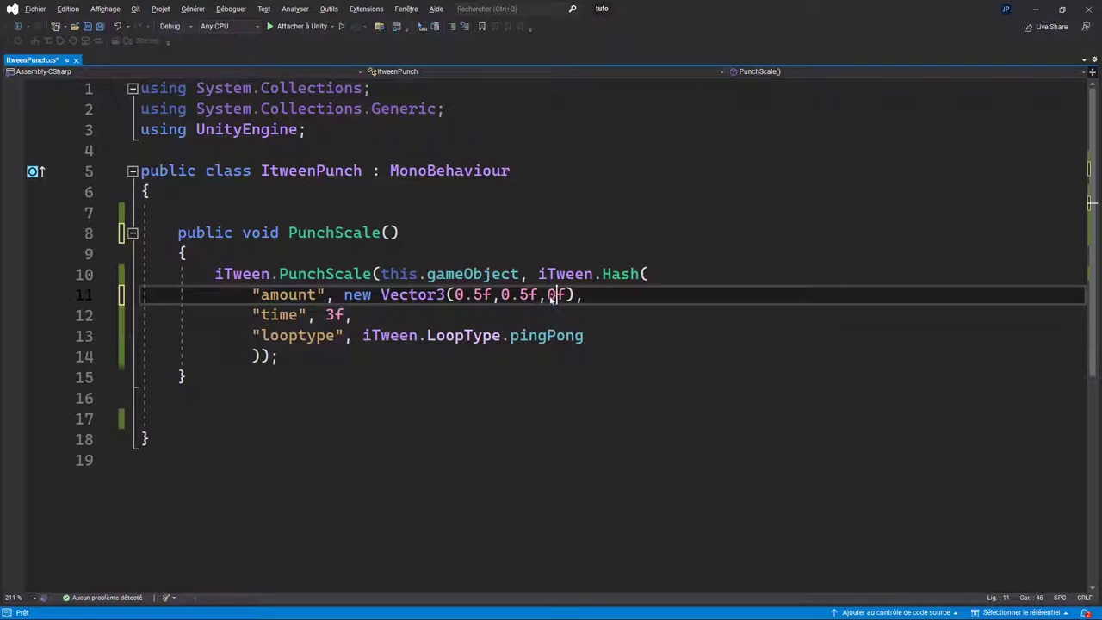
pyautogui.write('.5')
# Remove the looptype setting and the comma after 3f, then save and return to Unity
pyautogui.moveTo(252, 335); pyautogui.dragTo(594, 335)
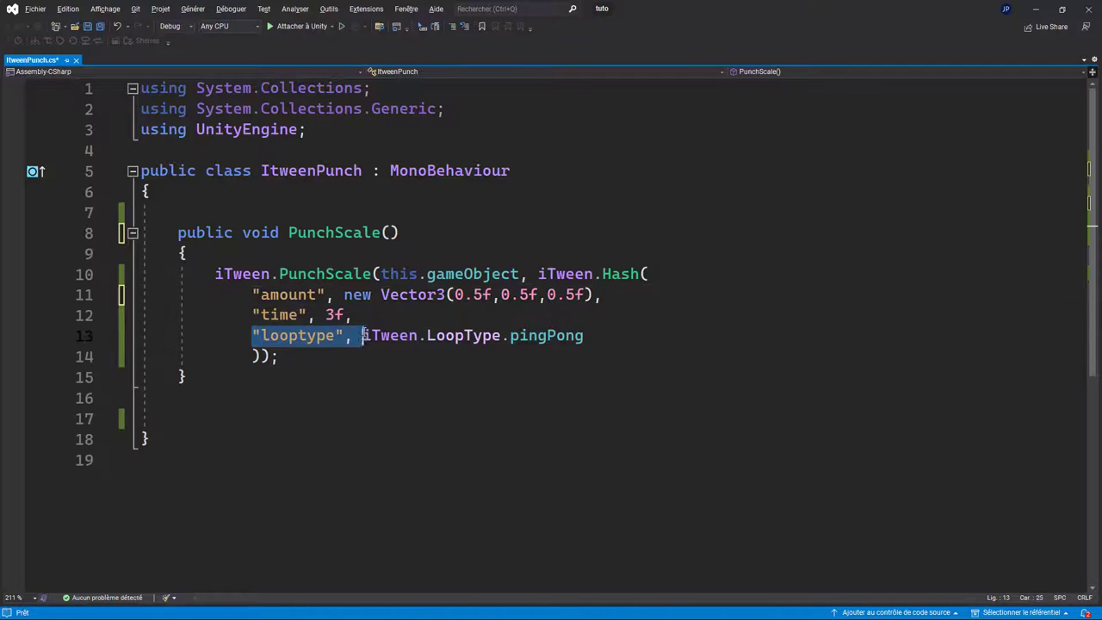
pyautogui.press('BackSpace')
pyautogui.click(376, 317)
pyautogui.press('BackSpace')
pyautogui.press('Delete')
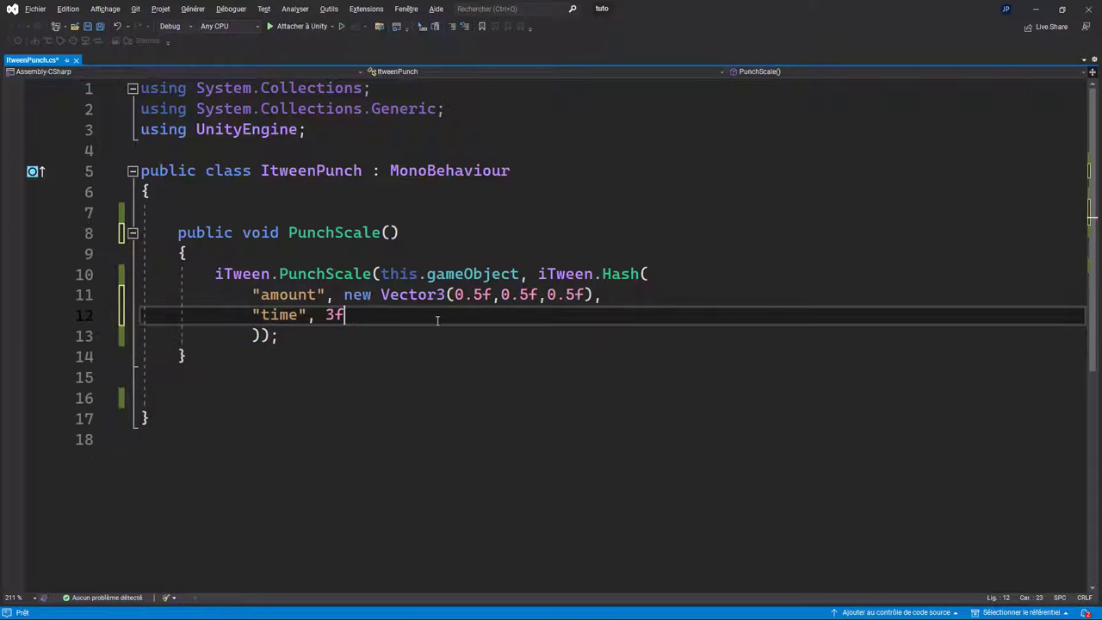
pyautogui.moveTo(396, 396); pyautogui.dragTo(394, 385)
pyautogui.hotkey('ctrl', 's')
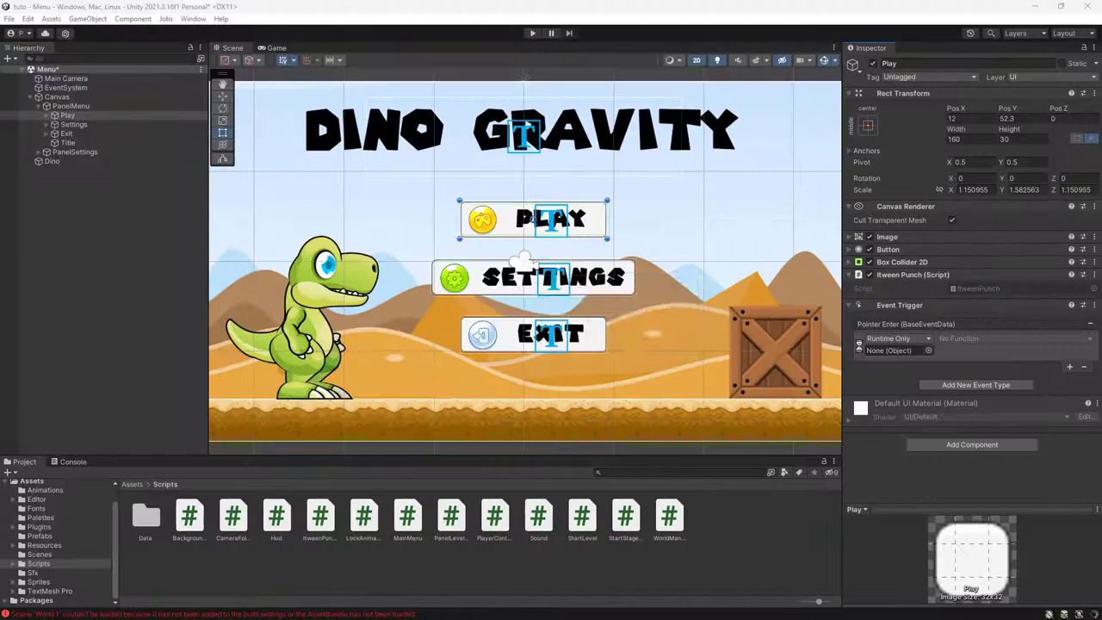
pyautogui.click(1036, 8)
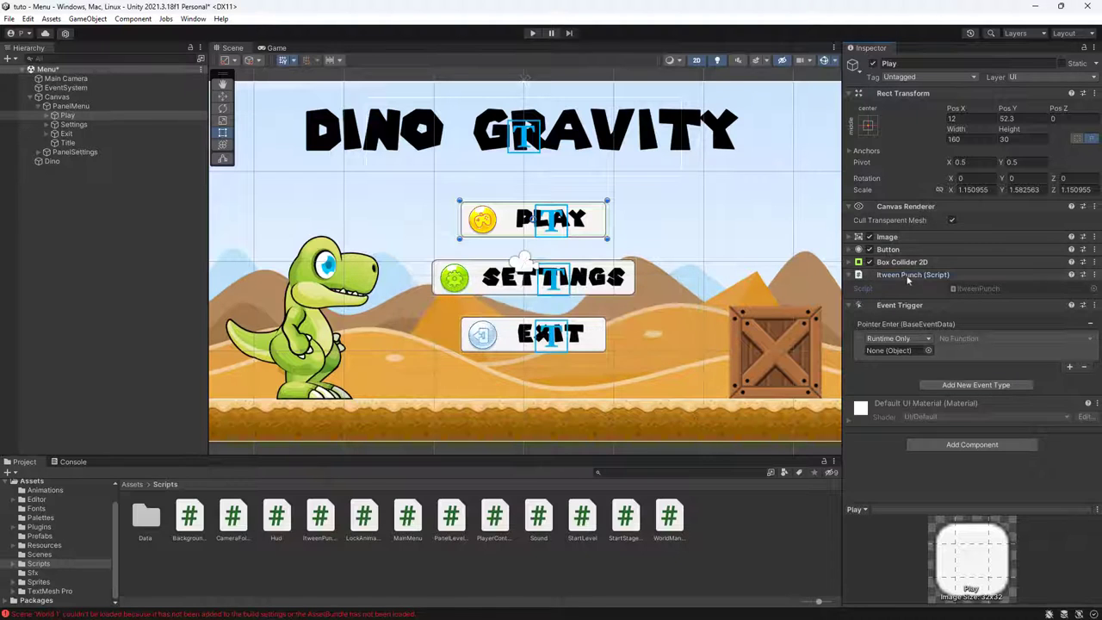
# Make the Play button's Pointer Enter event call ItweenPunch.PunchScale
pyautogui.moveTo(907, 276); pyautogui.dragTo(895, 350)
pyautogui.click(964, 338)
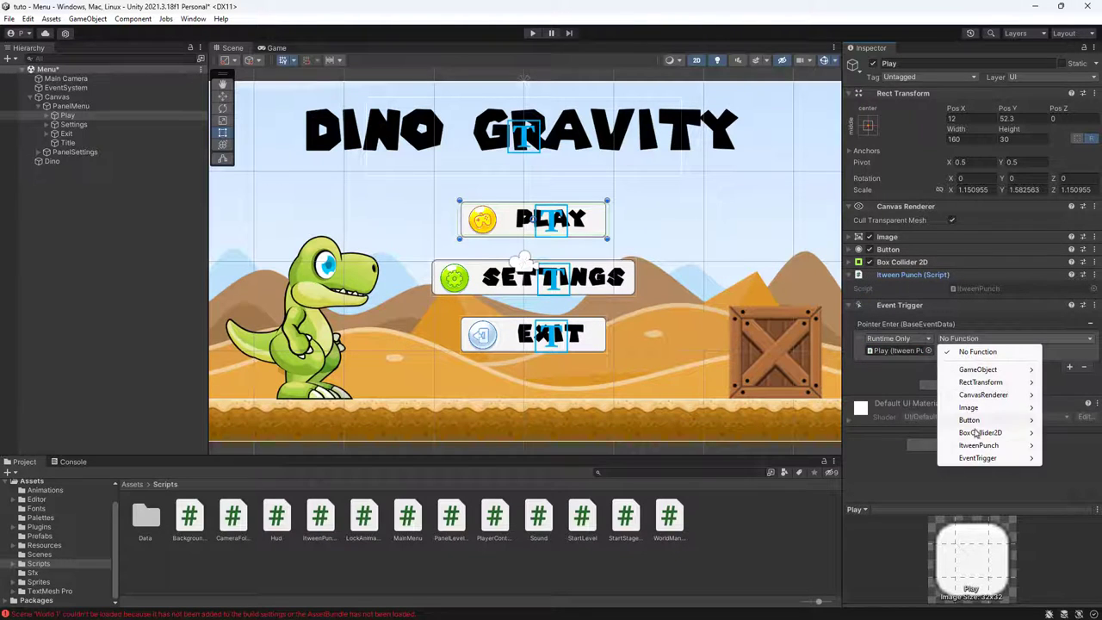
pyautogui.moveTo(978, 445)
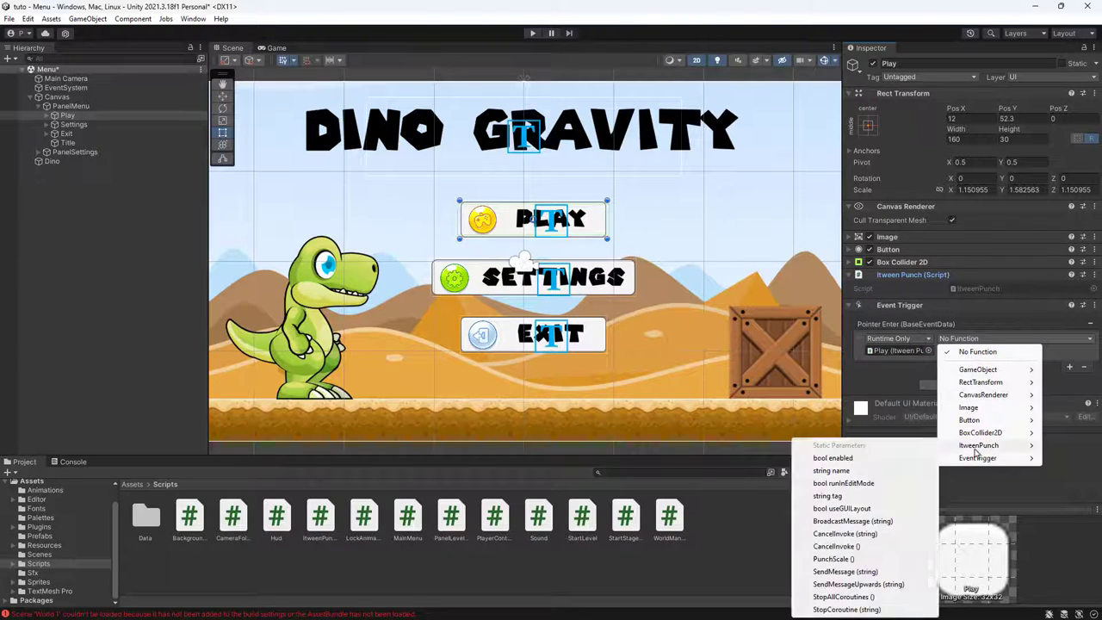
pyautogui.click(828, 558)
# Add a Pointer Enter event to the Settings button calling ItweenPunch.PunchScale
pyautogui.click(74, 124)
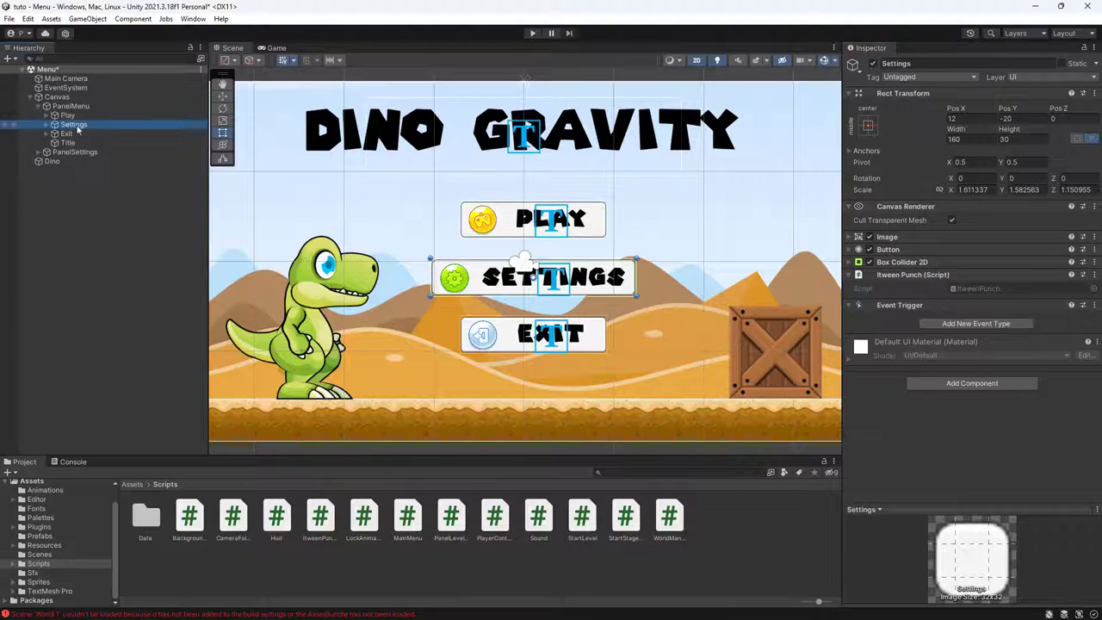
pyautogui.click(980, 325)
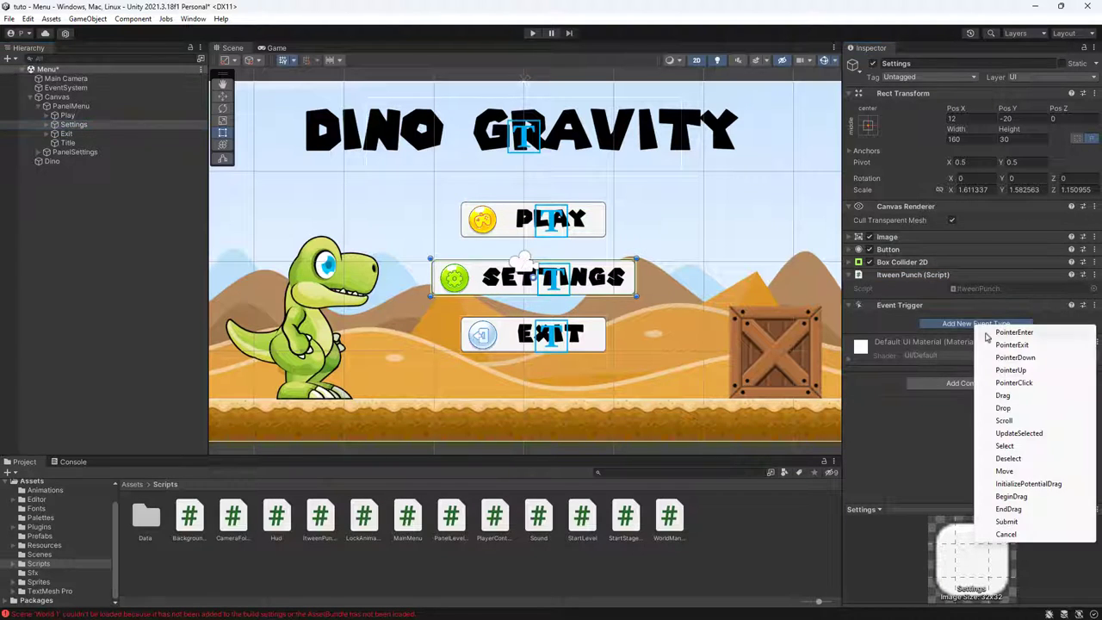
pyautogui.click(1001, 333)
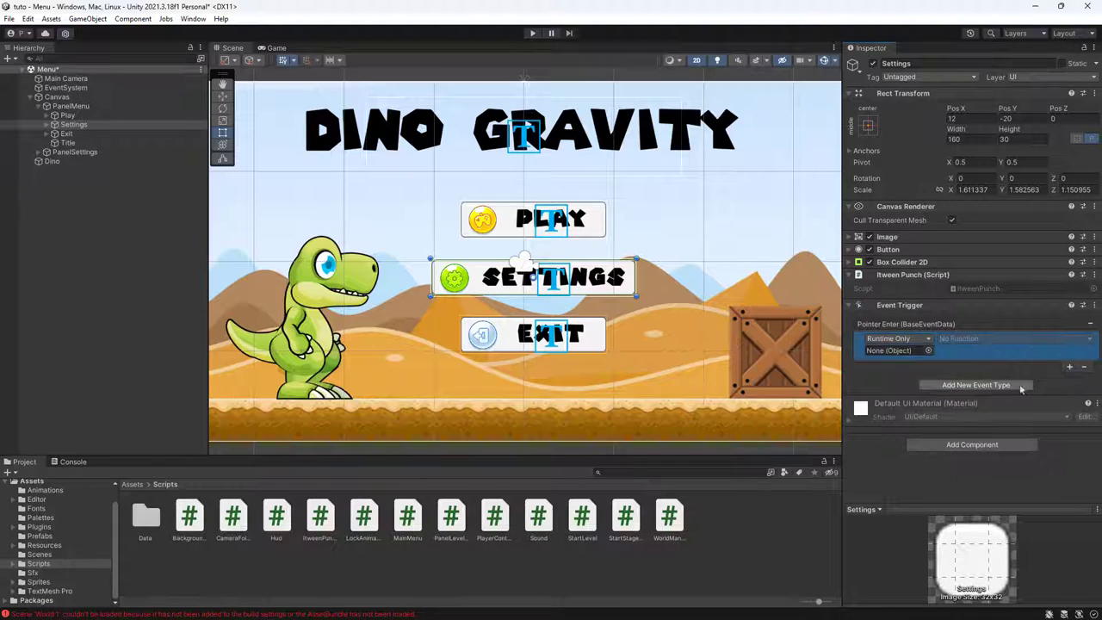
pyautogui.moveTo(912, 275); pyautogui.dragTo(895, 350)
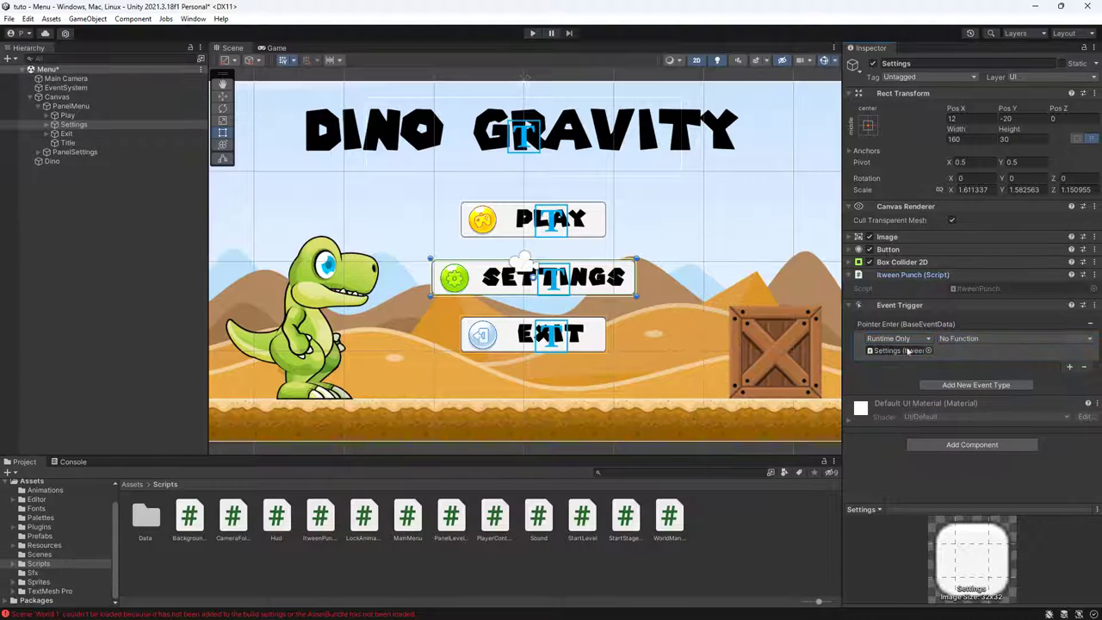
pyautogui.click(990, 338)
pyautogui.moveTo(979, 446)
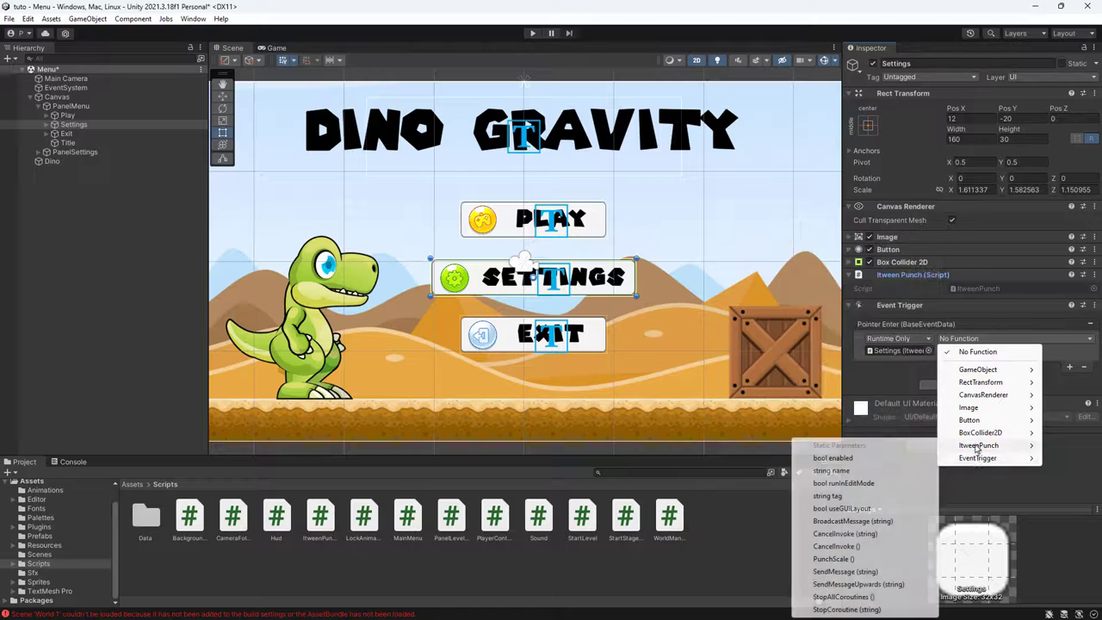
pyautogui.click(835, 558)
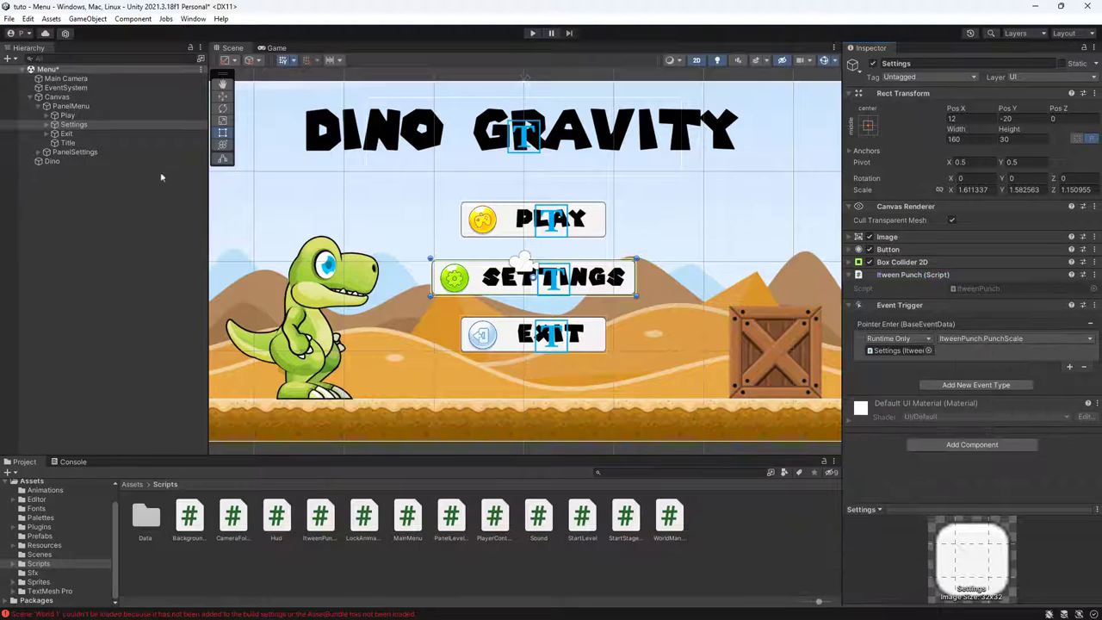
# Add a Pointer Enter event to the Exit button calling ItweenPunch.PunchScale
pyautogui.click(67, 134)
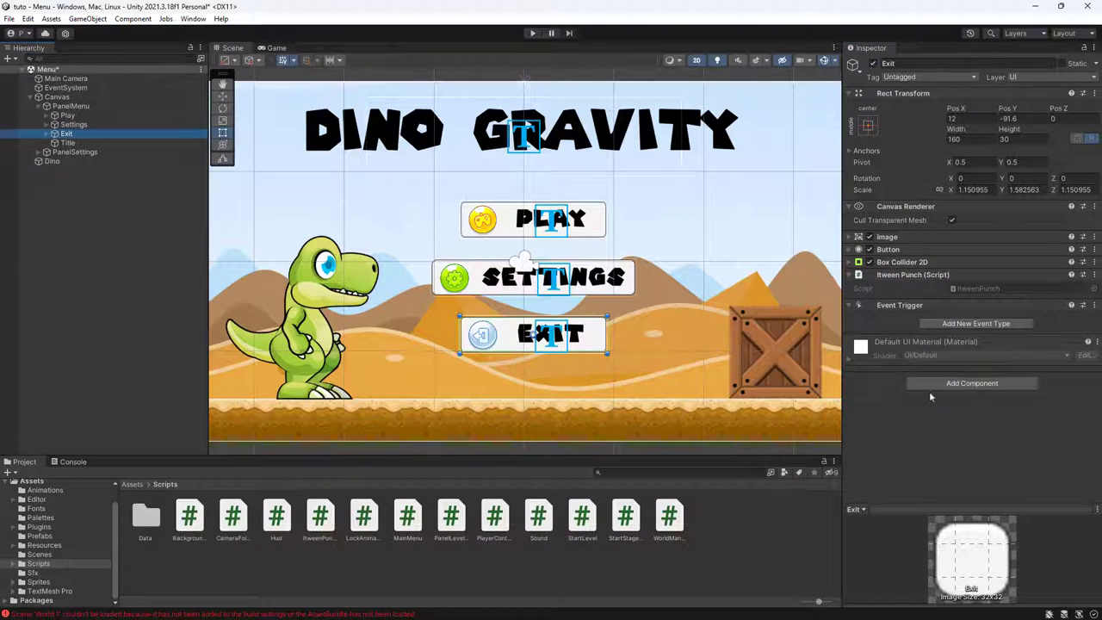
pyautogui.click(976, 323)
pyautogui.click(999, 327)
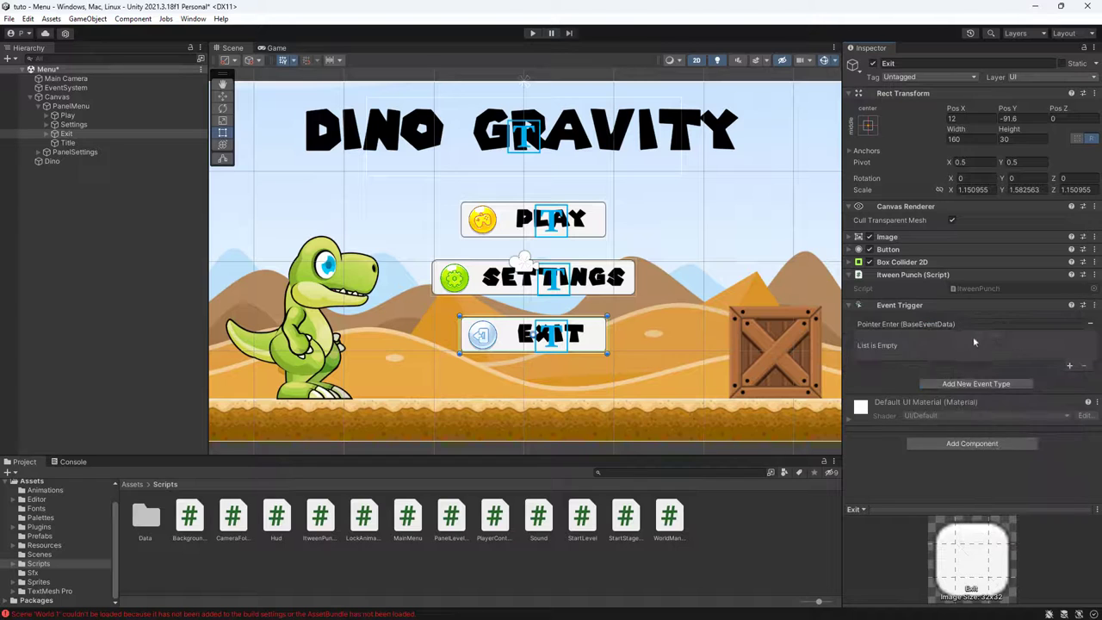
pyautogui.click(1069, 364)
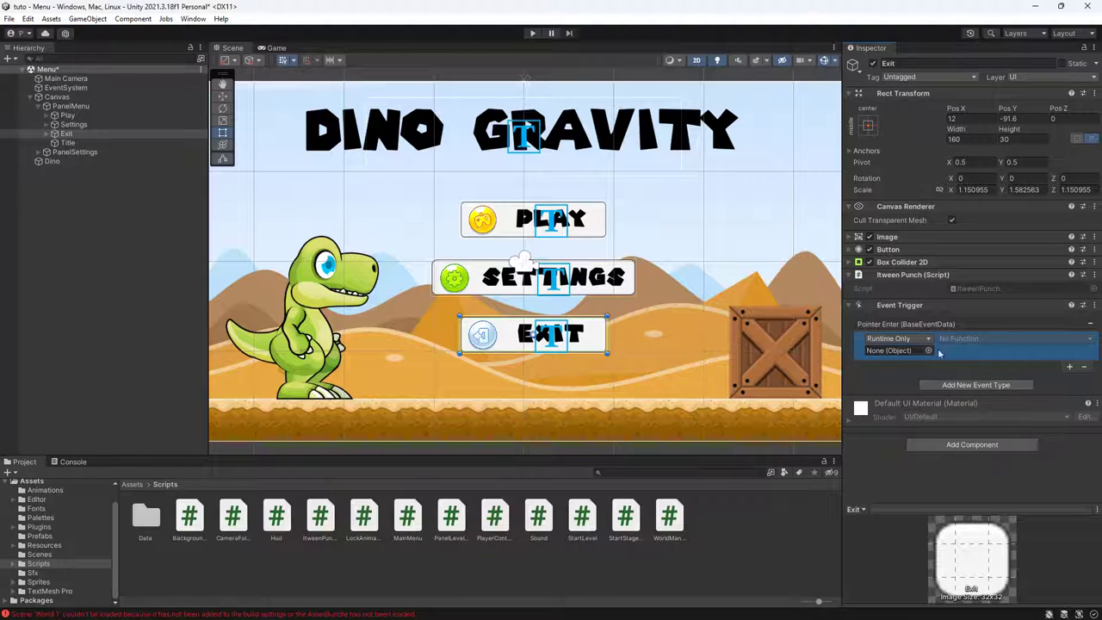
pyautogui.moveTo(912, 275); pyautogui.dragTo(917, 352)
pyautogui.click(981, 338)
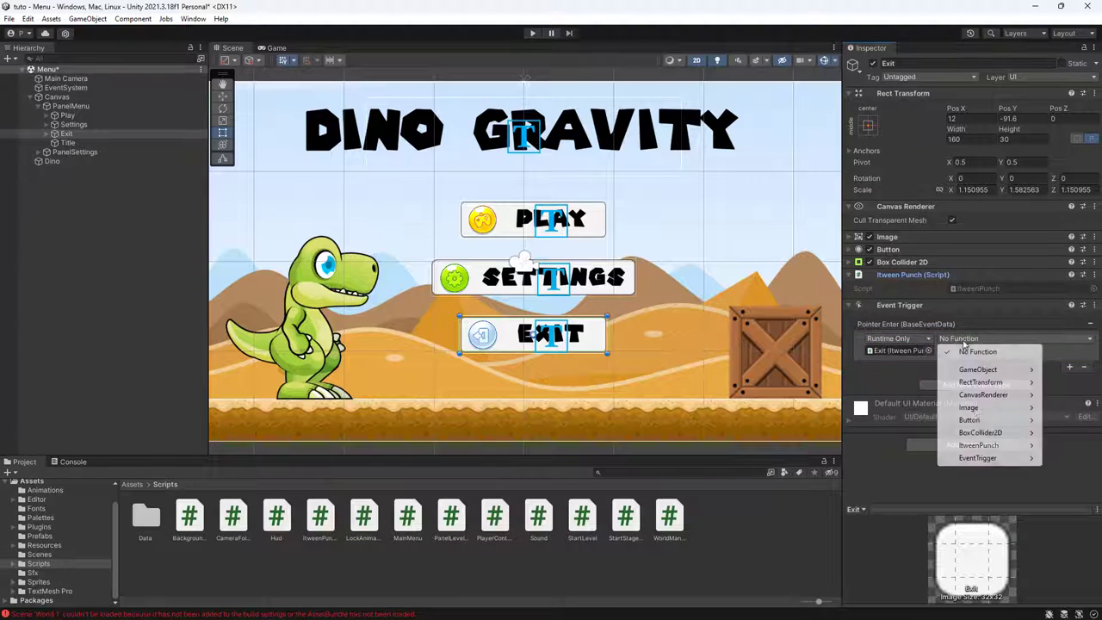
pyautogui.moveTo(982, 457)
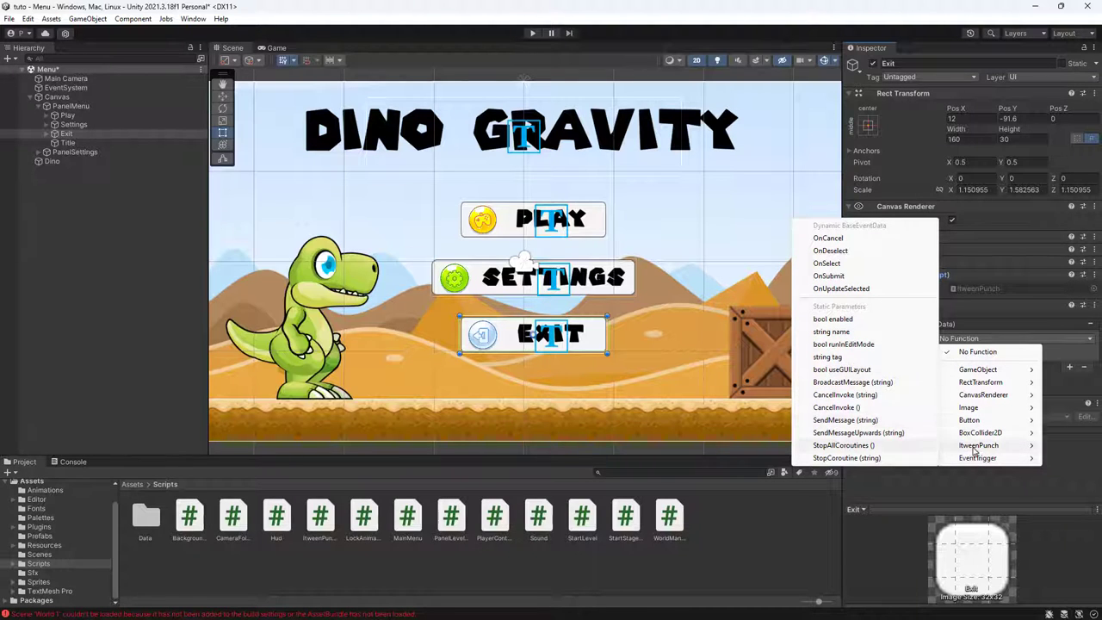
pyautogui.click(840, 558)
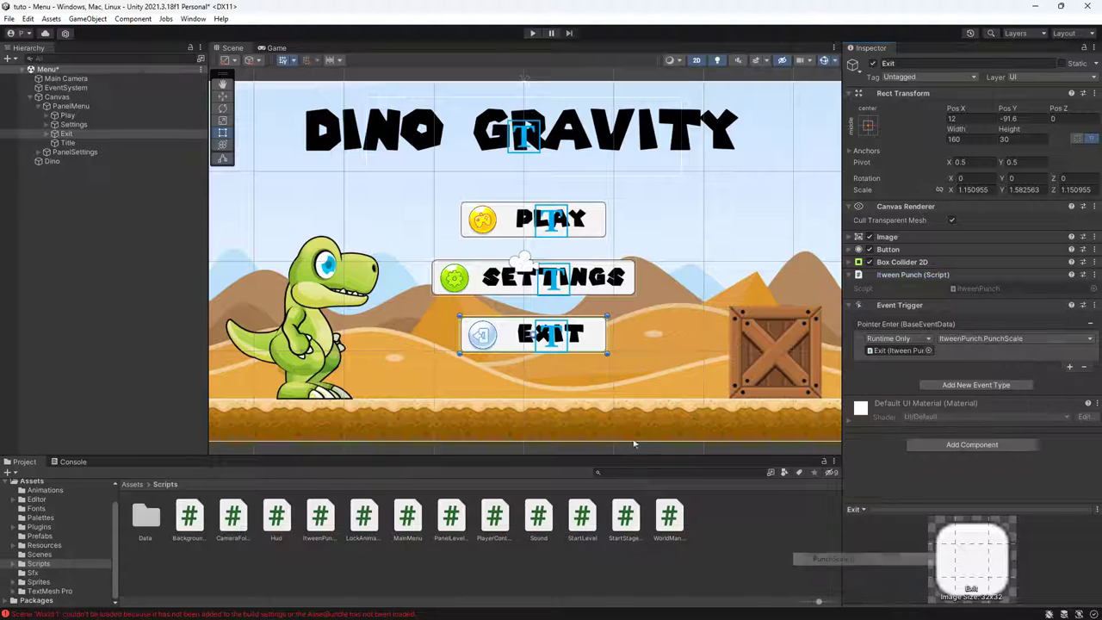
# Play-test the hover punch, then shorten the punch time from 3f to 1f in the script
pyautogui.click(532, 33)
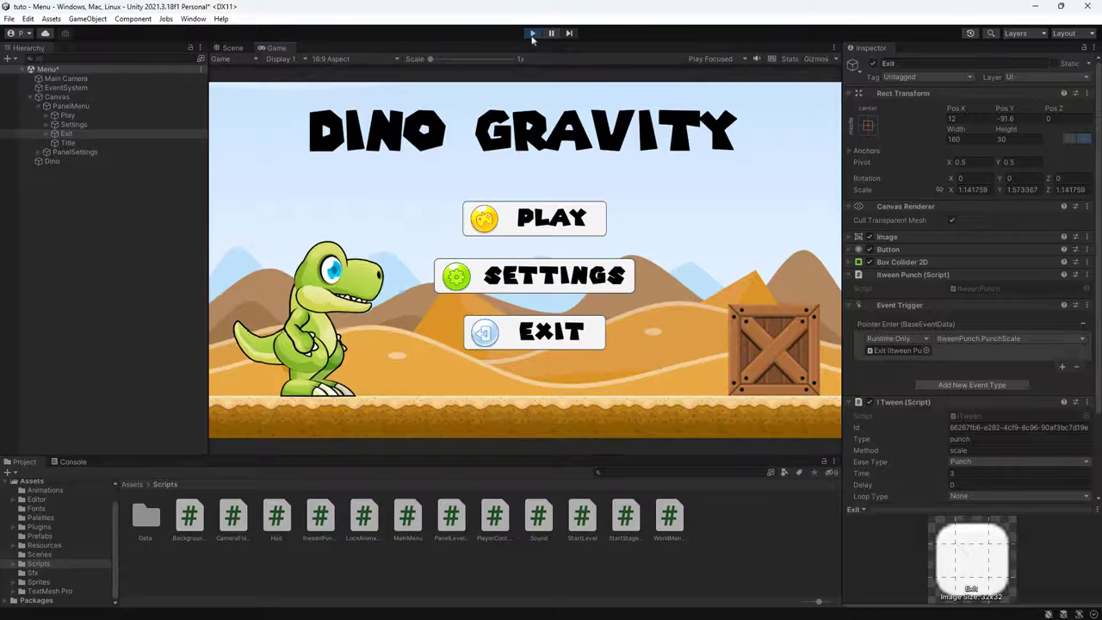
pyautogui.hotkey('ctrl', 'p')
pyautogui.hotkey('alt', 'Tab')
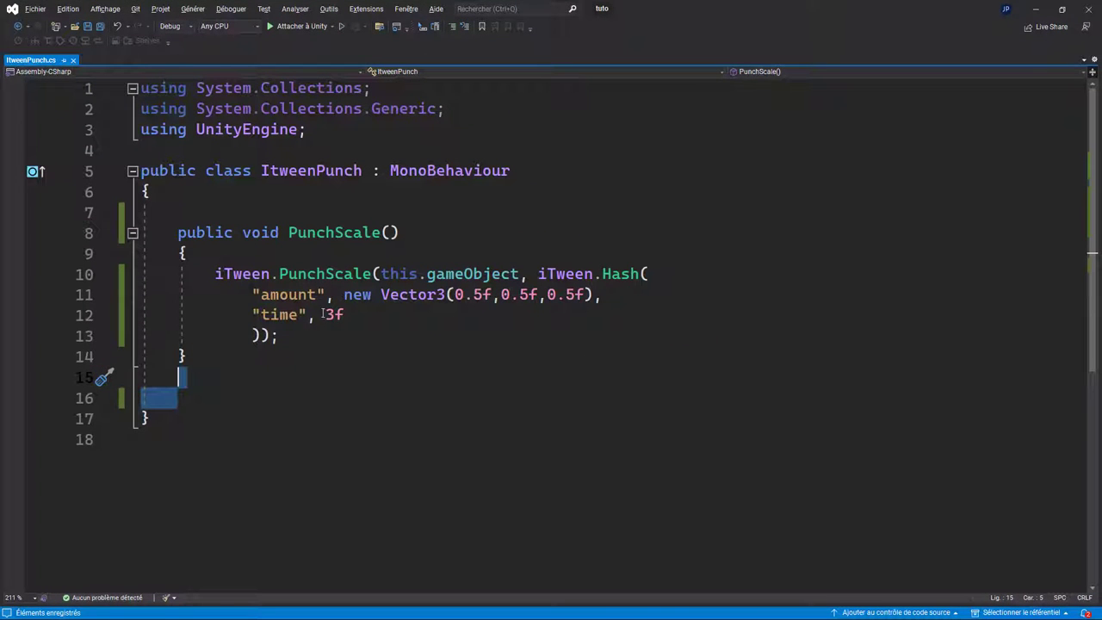
pyautogui.click(323, 314)
pyautogui.press('Delete')
pyautogui.write('1')
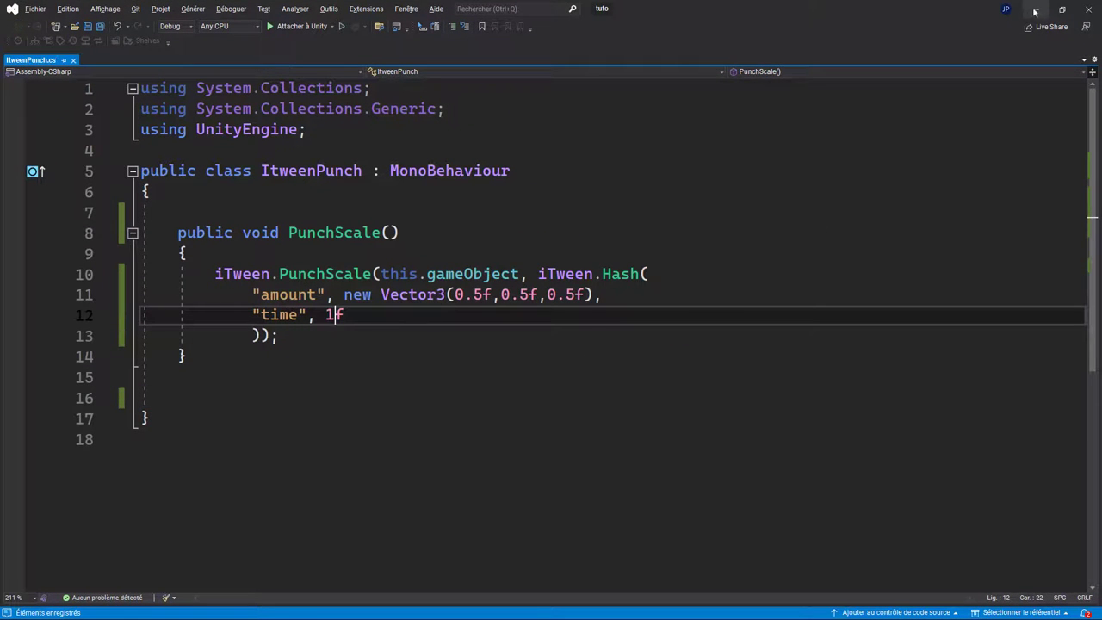
pyautogui.click(1034, 11)
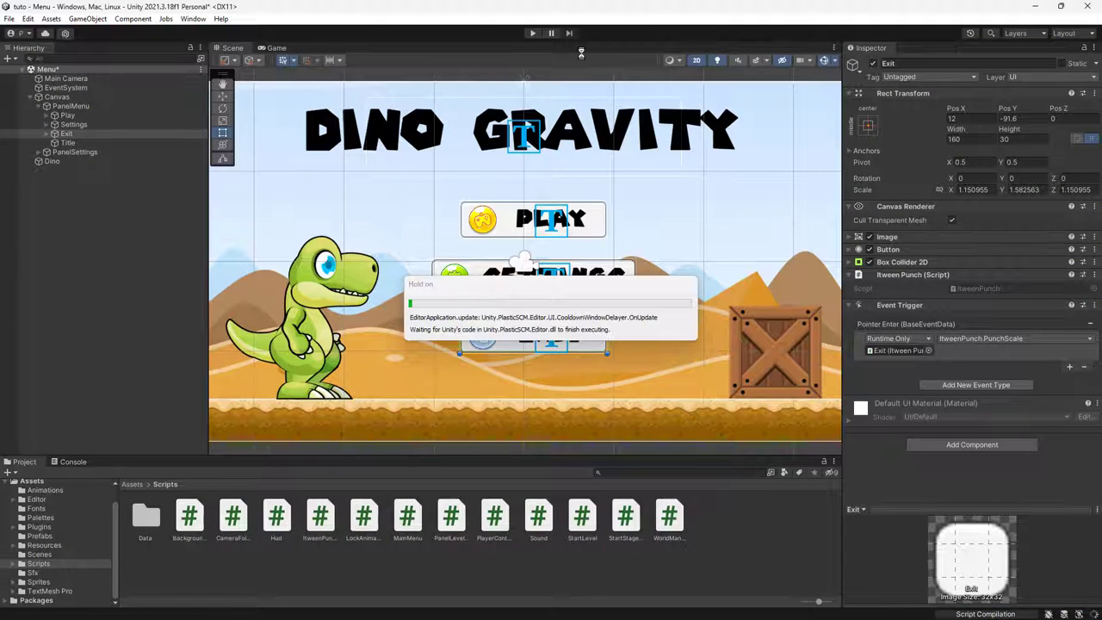
# Run the Dino Gravity menu, hover the buttons to see them punch-scale, then stop playing
pyautogui.click(532, 33)
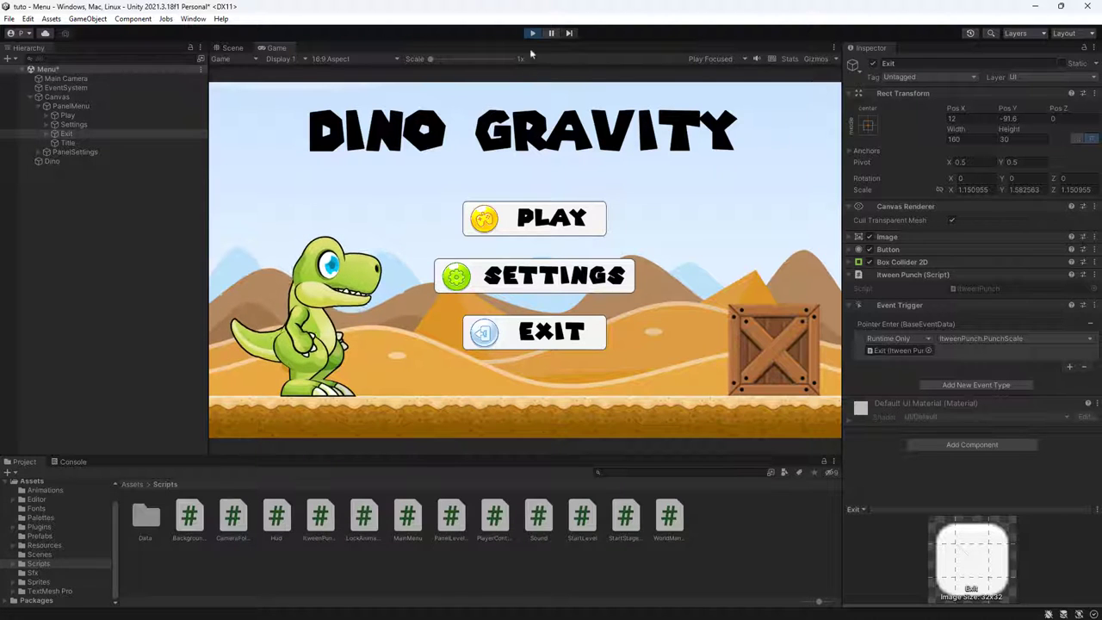
pyautogui.hotkey('ctrl', 'p')
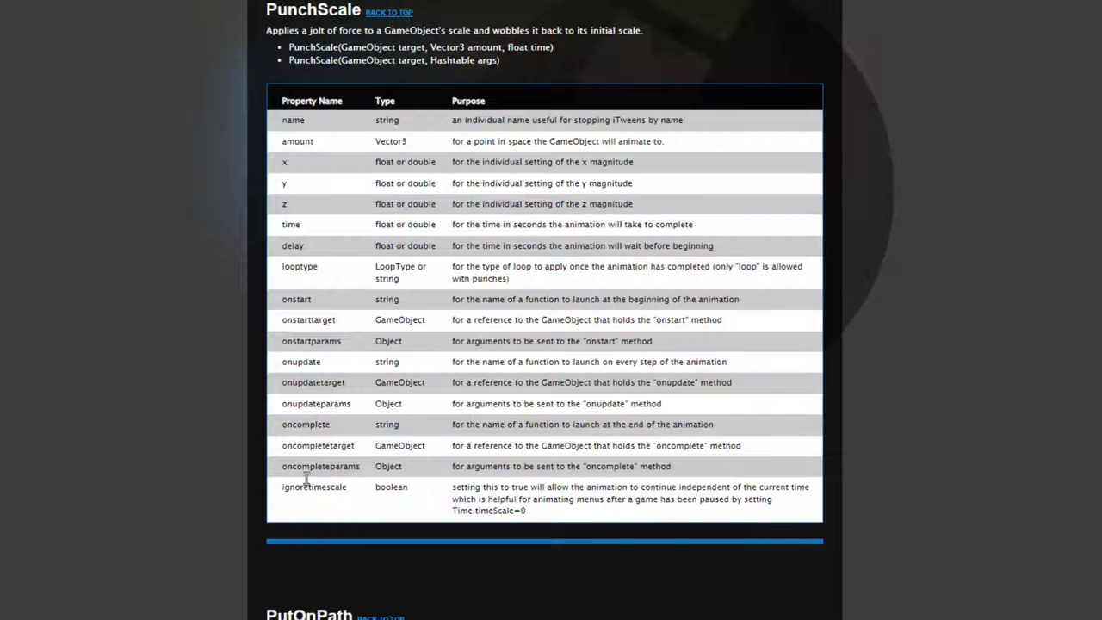
# Review PunchScale's onstart, onstarttarget, onstartparams, onupdate and oncomplete properties in the iTween docs
pyautogui.doubleClick(298, 303)
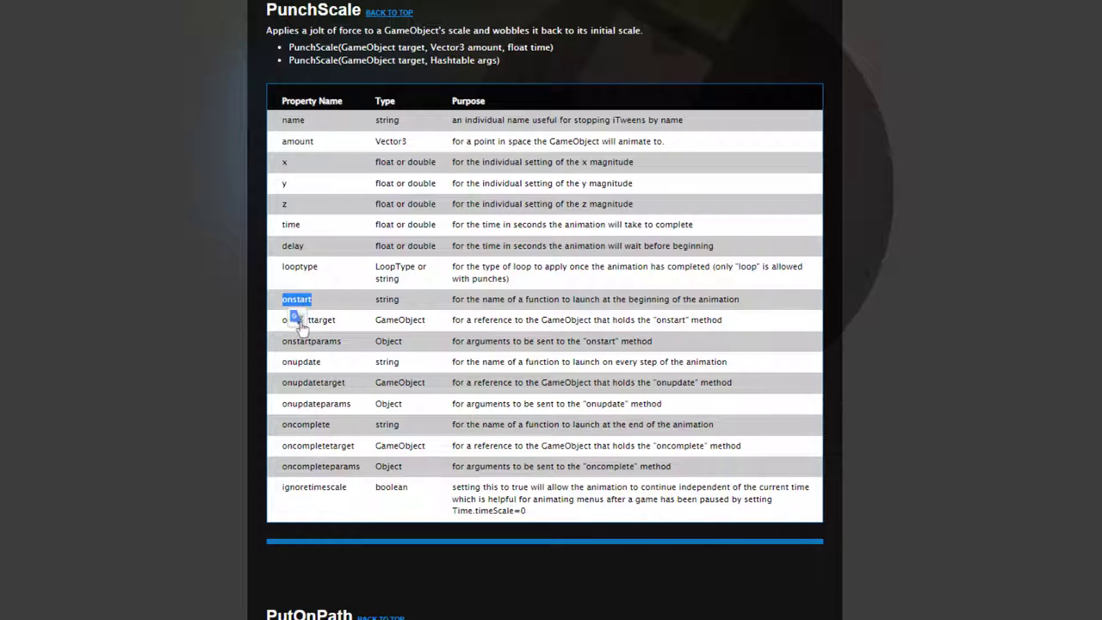
pyautogui.doubleClick(315, 320)
pyautogui.doubleClick(334, 342)
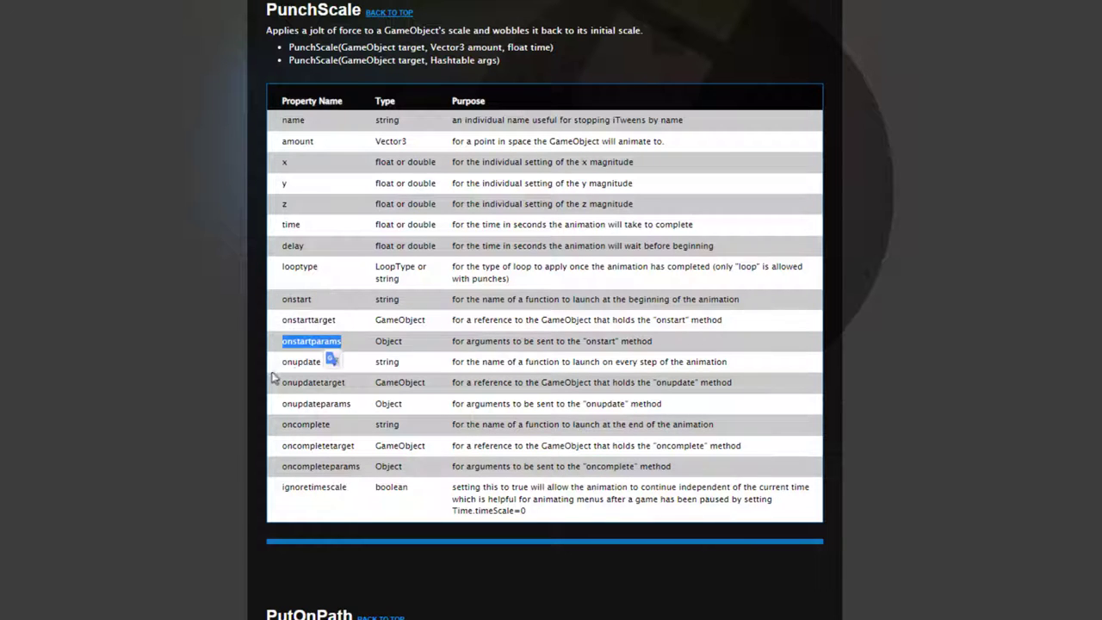
pyautogui.doubleClick(297, 362)
pyautogui.doubleClick(307, 427)
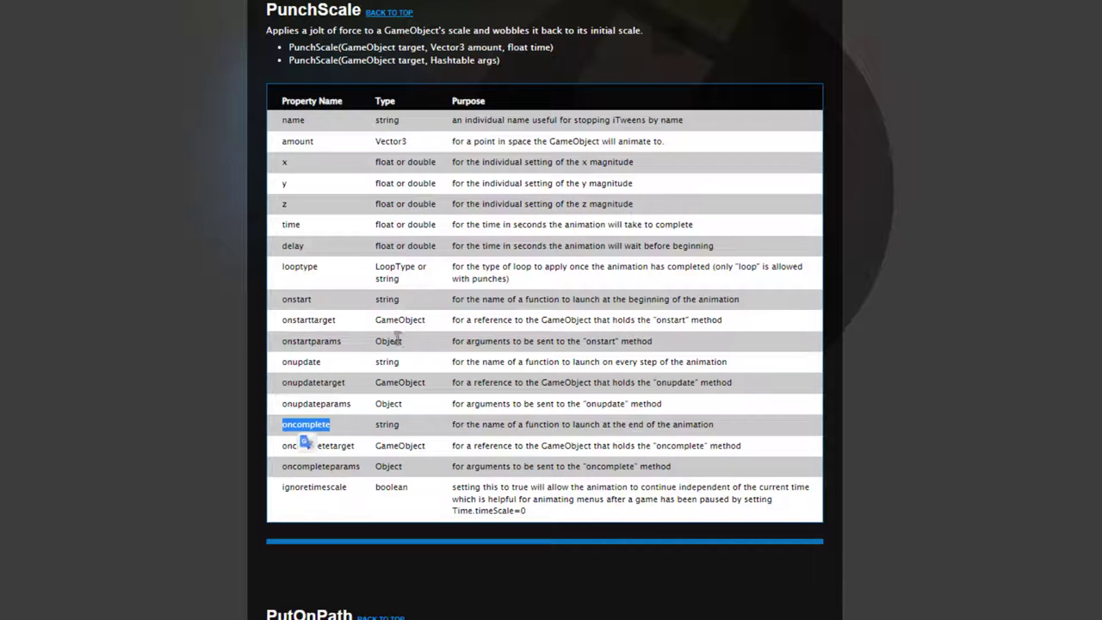
pyautogui.click(307, 441)
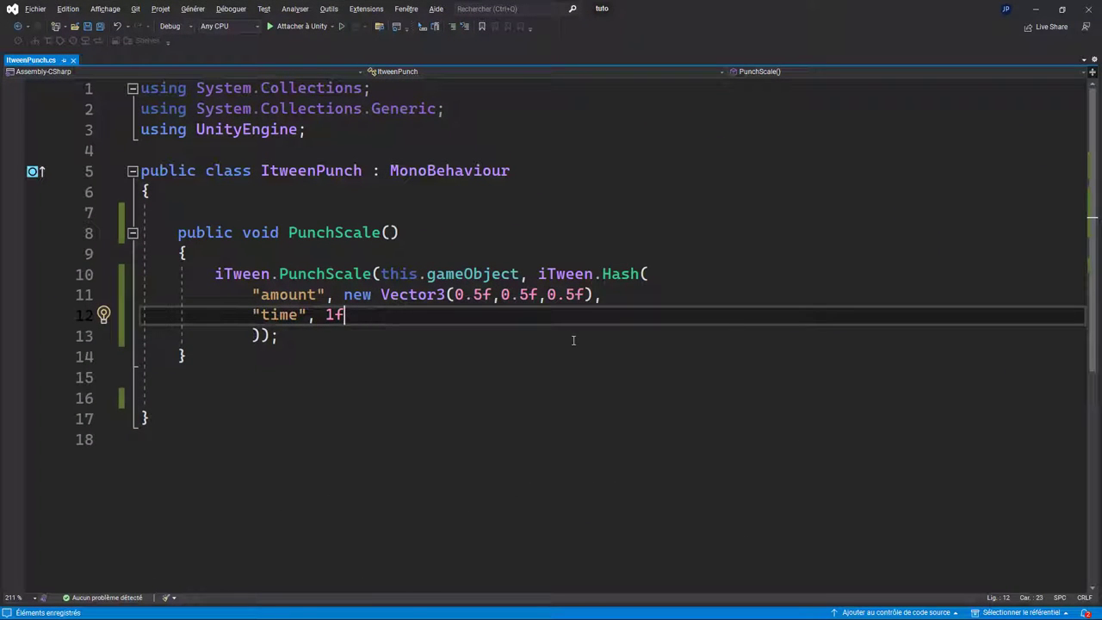
# Add an empty "oncomplete" entry to the iTween.Hash arguments
pyautogui.write(',')
pyautogui.press('Return')
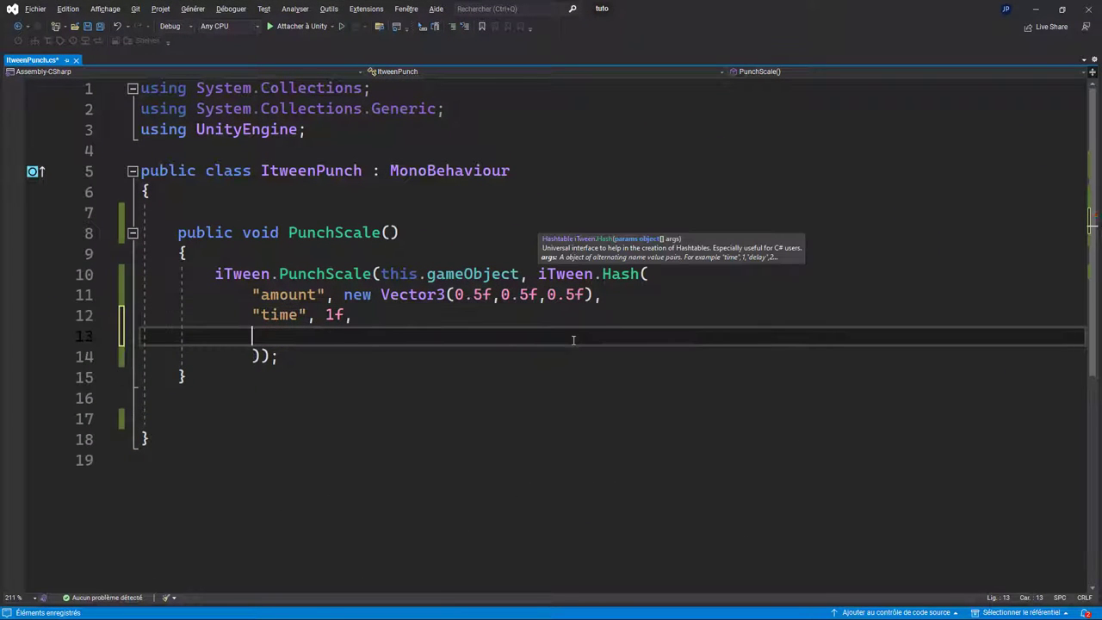
pyautogui.write('"onco')
pyautogui.write('mplete"')
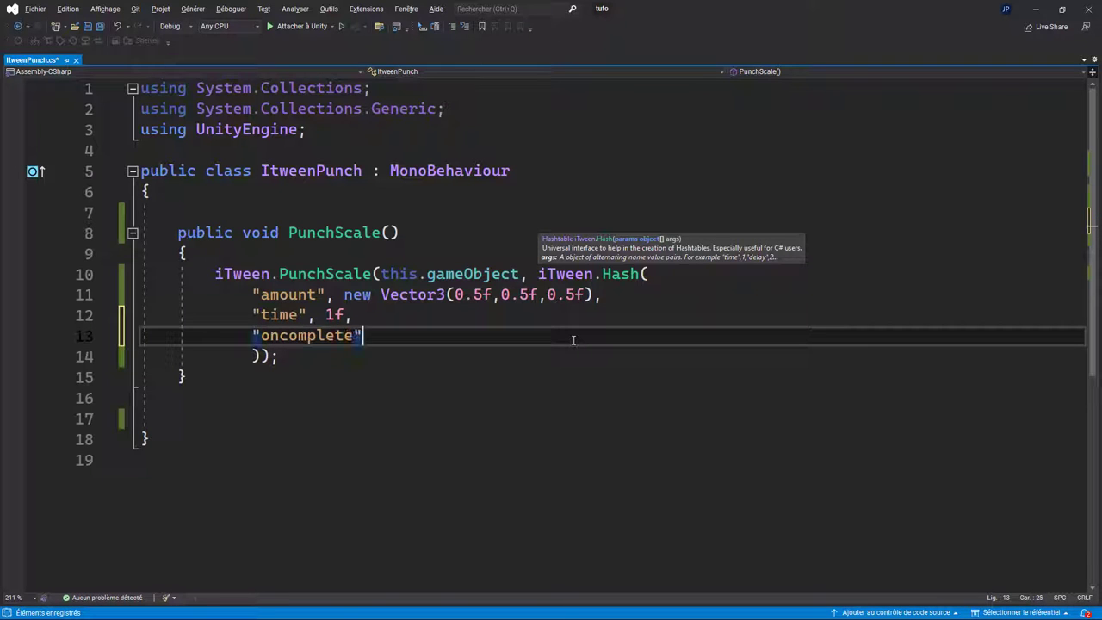
pyautogui.write(',')
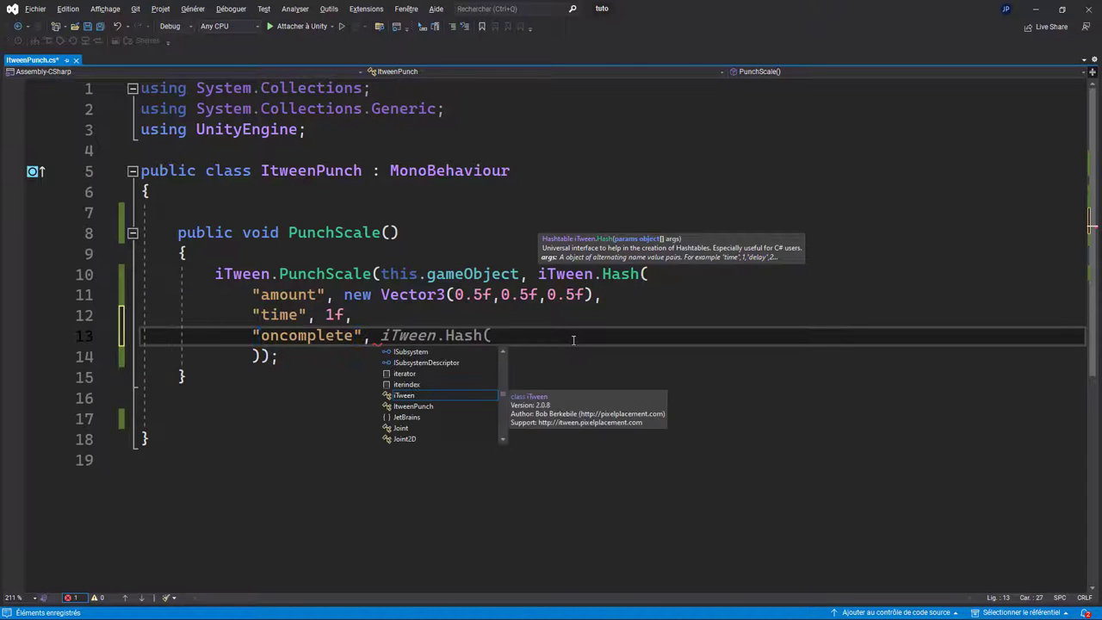
pyautogui.press('Escape')
pyautogui.write('"')
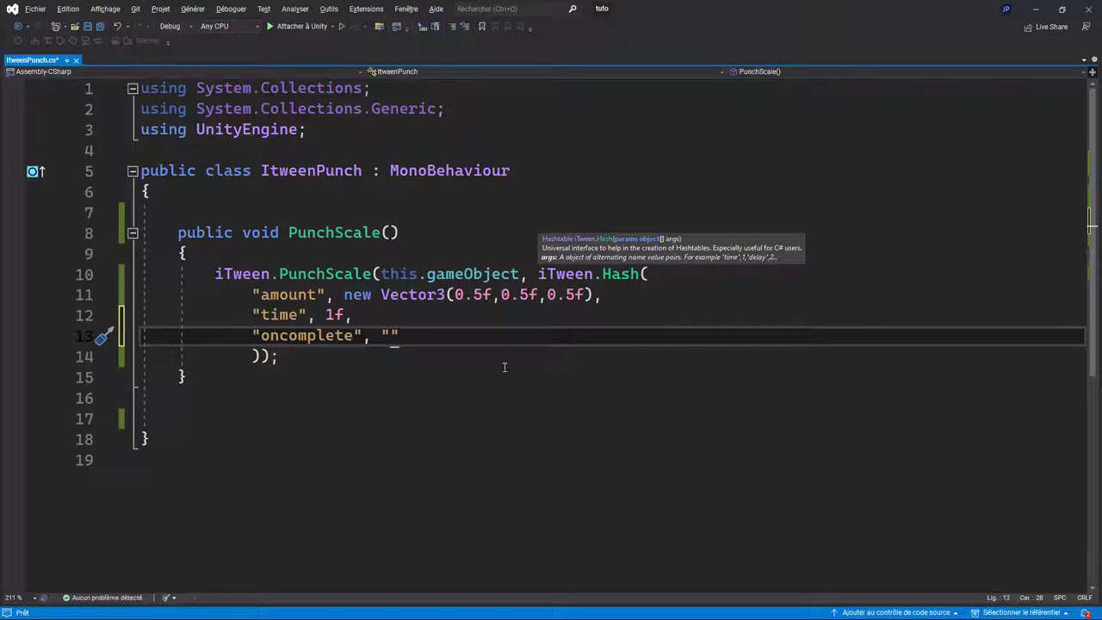
# Write an EndAnimation() method that logs "End of ItweenAnimation" and save the script
pyautogui.click(350, 382)
pyautogui.press('Return')
pyautogui.press('Return')
pyautogui.write('void ')
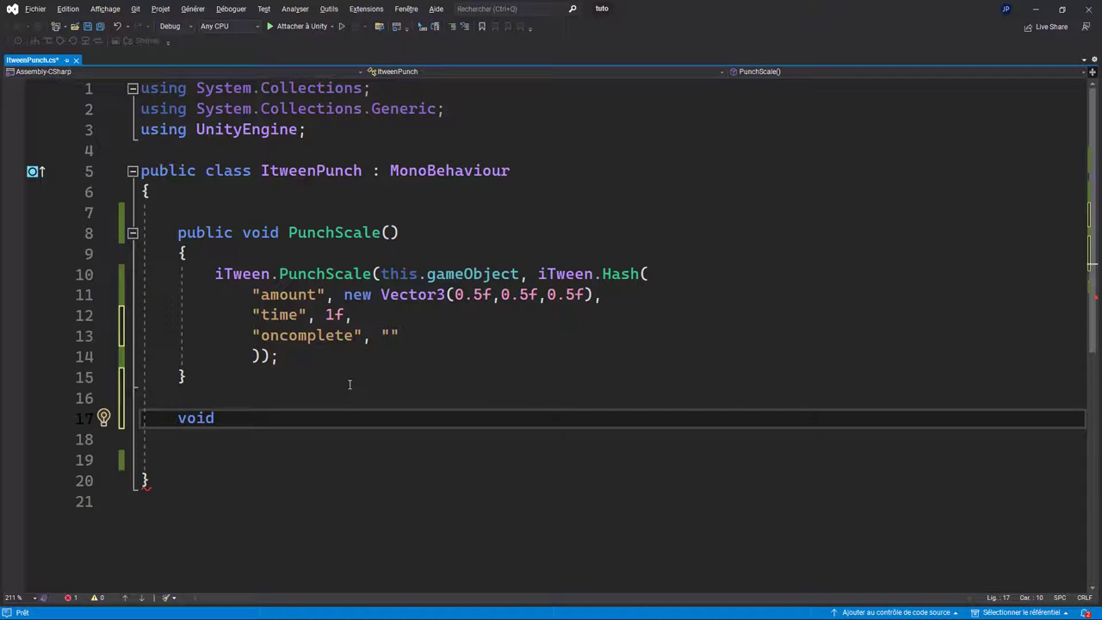
pyautogui.write('EndAnimat')
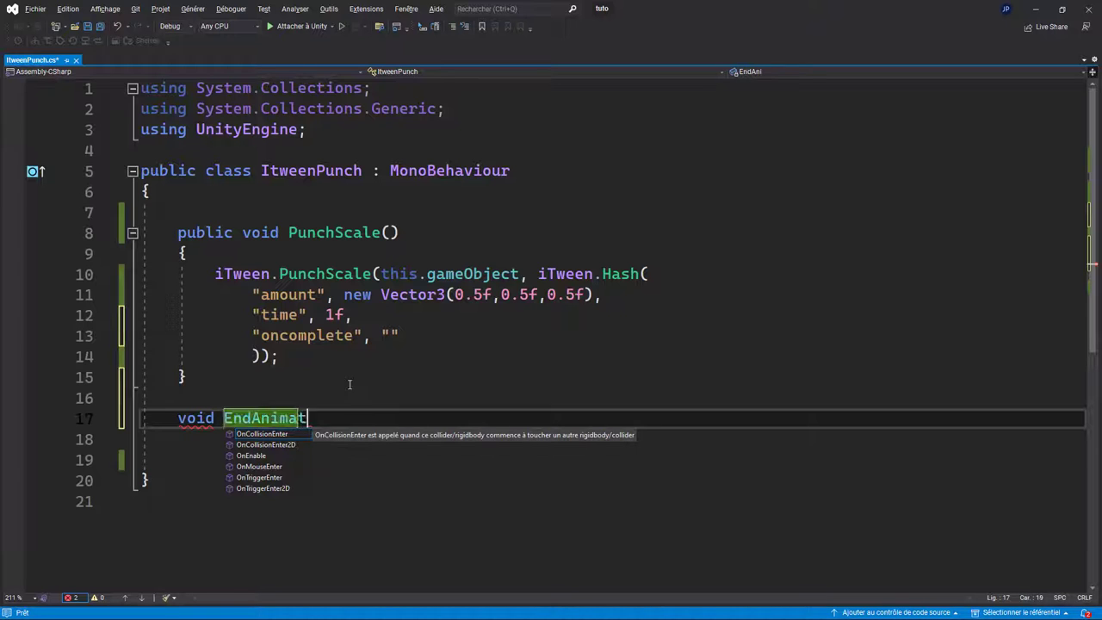
pyautogui.write('ion()')
pyautogui.press('Return')
pyautogui.write('{')
pyautogui.press('Return')
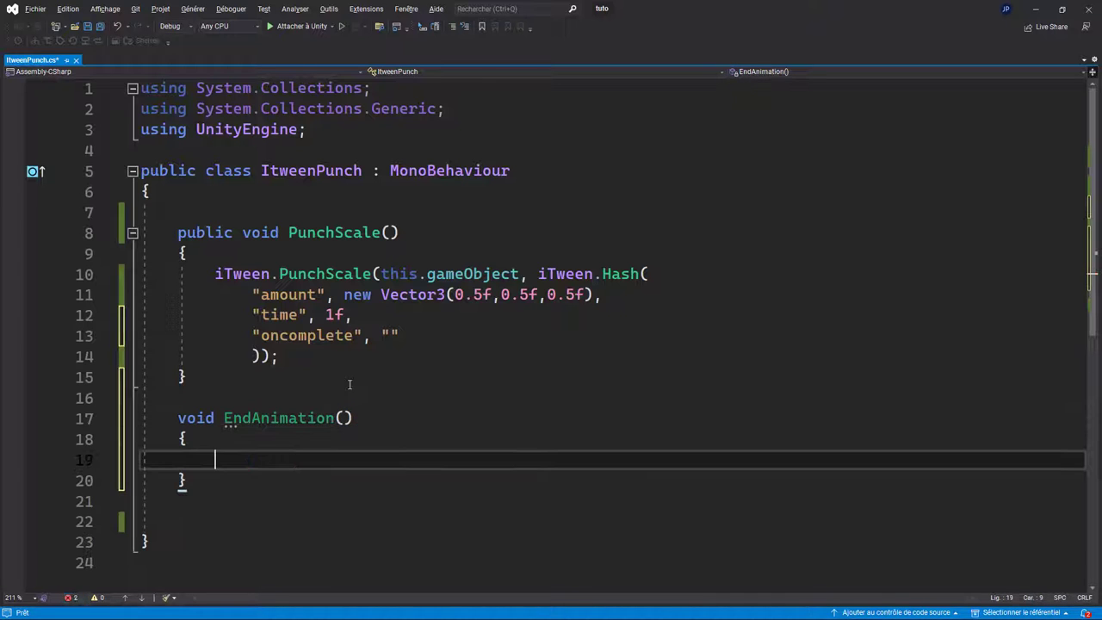
pyautogui.write('Debug')
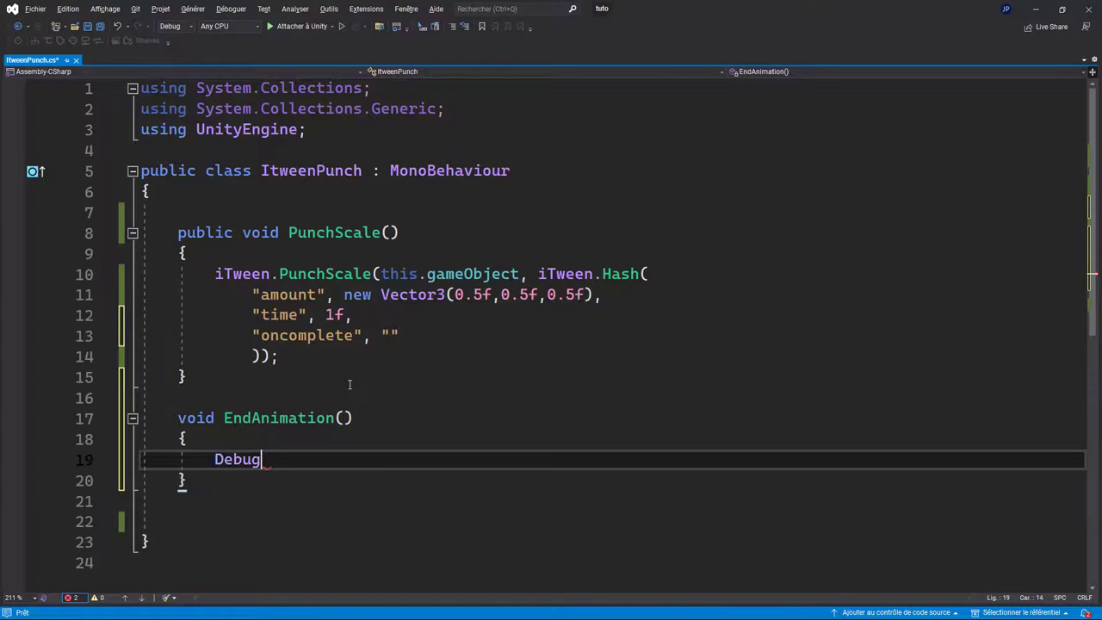
pyautogui.write('.log("E')
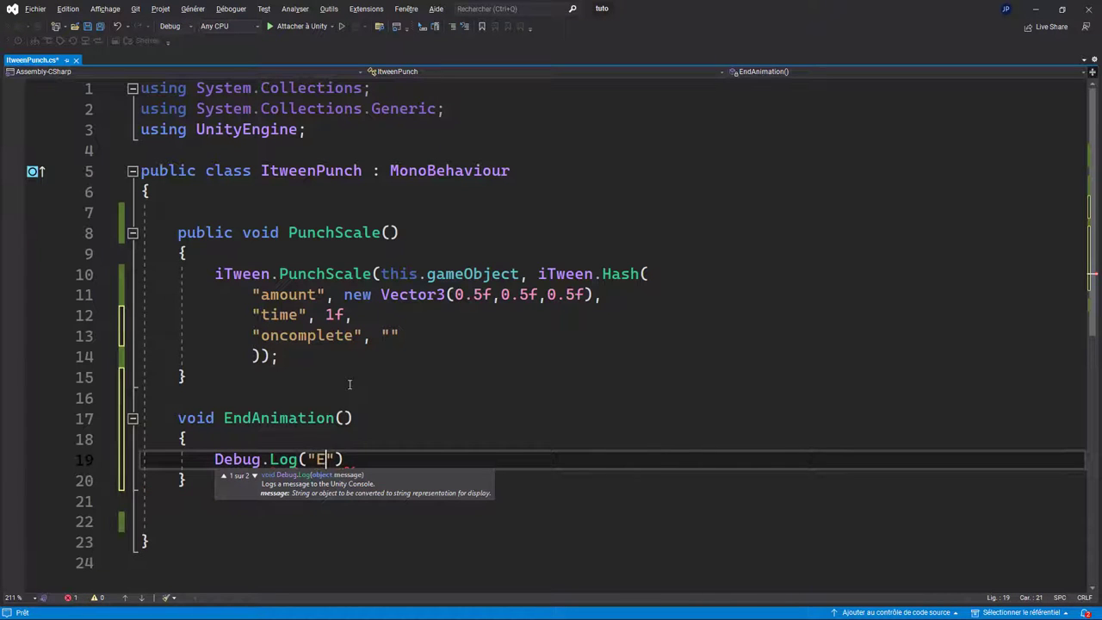
pyautogui.write('nd of ')
pyautogui.write('i')
pyautogui.press('BackSpace')
pyautogui.write('It')
pyautogui.write('weenAnima')
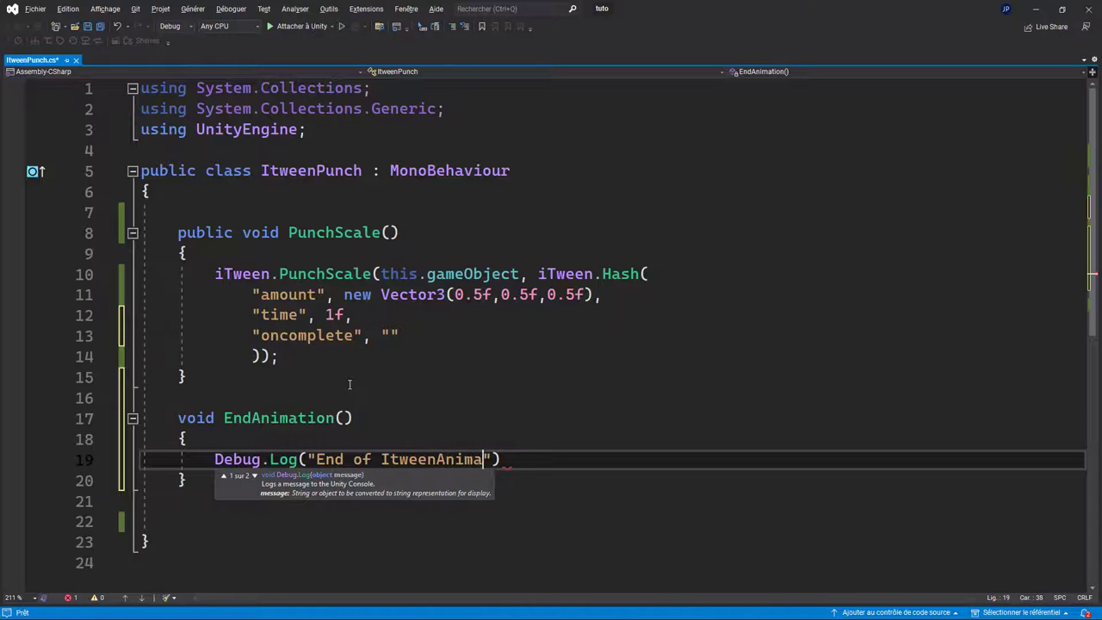
pyautogui.write('tion')
pyautogui.press('End')
pyautogui.write(';')
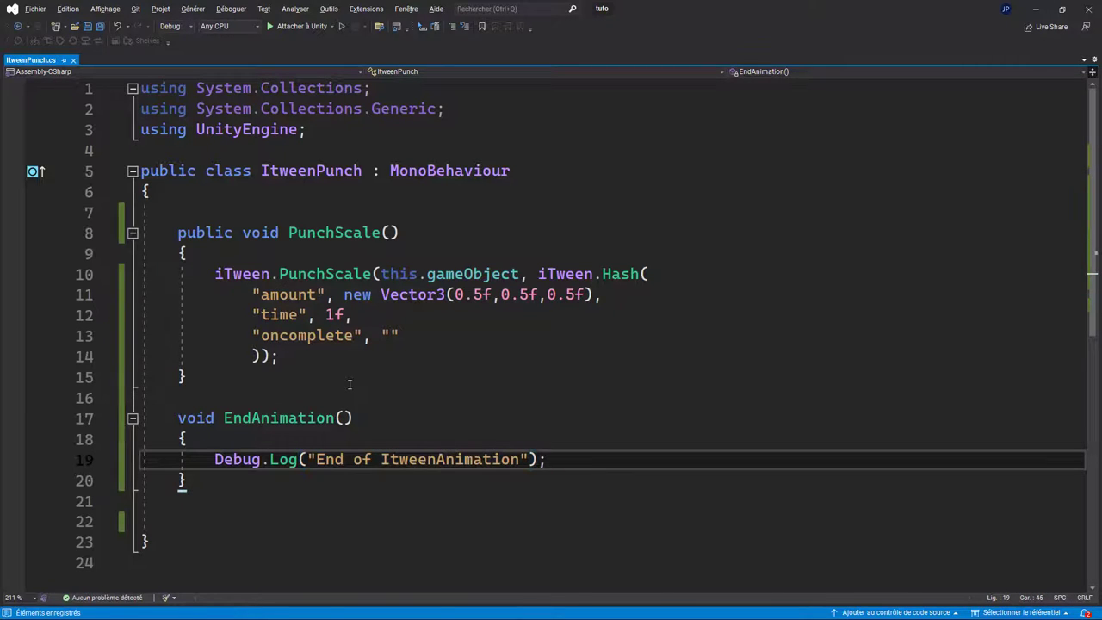
pyautogui.hotkey('ctrl', 's')
# Set the oncomplete callback value to "EndAnimation"
pyautogui.doubleClick(269, 419)
pyautogui.hotkey('ctrl', 'c')
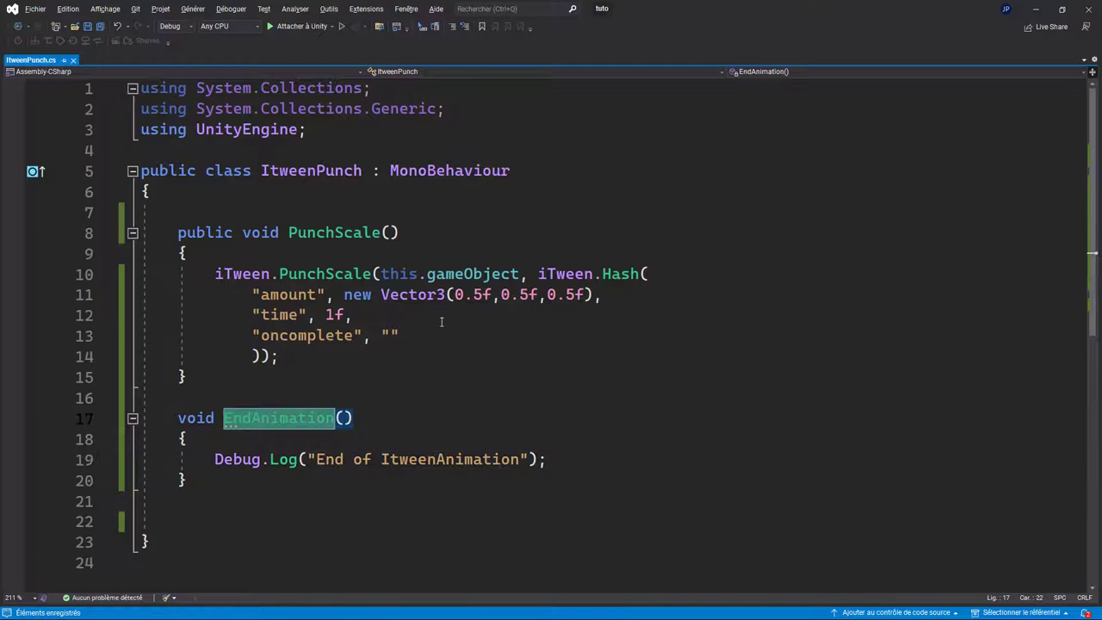
pyautogui.click(390, 335)
pyautogui.hotkey('ctrl', 'v')
pyautogui.click(554, 397)
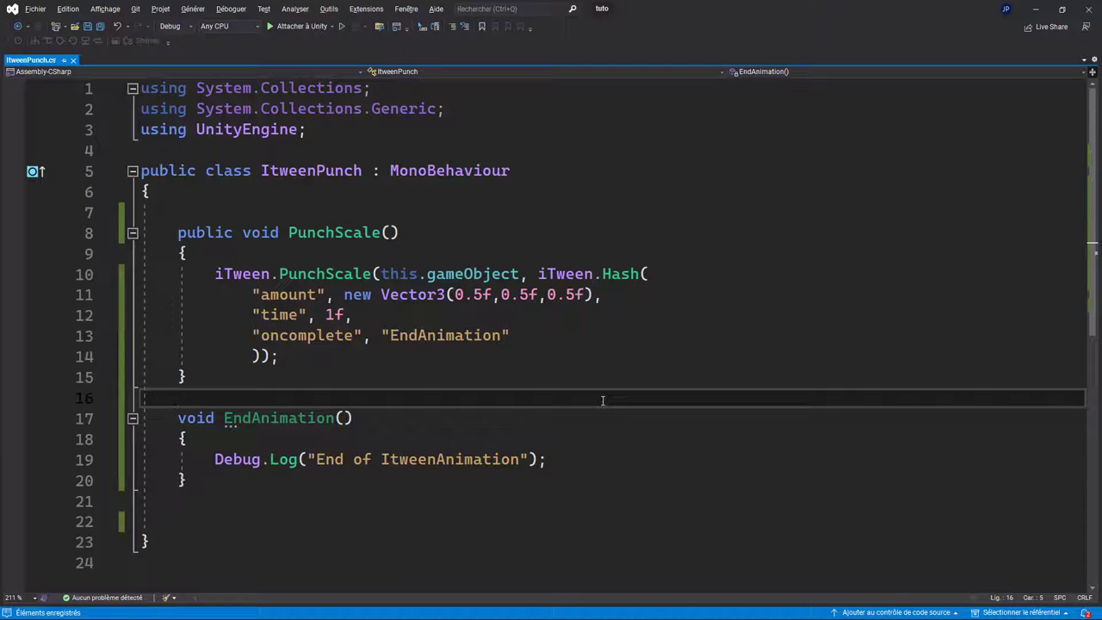
# With the Console shown, play the menu and inspect the "End of ItweenAnimation" log entry
pyautogui.click(1036, 9)
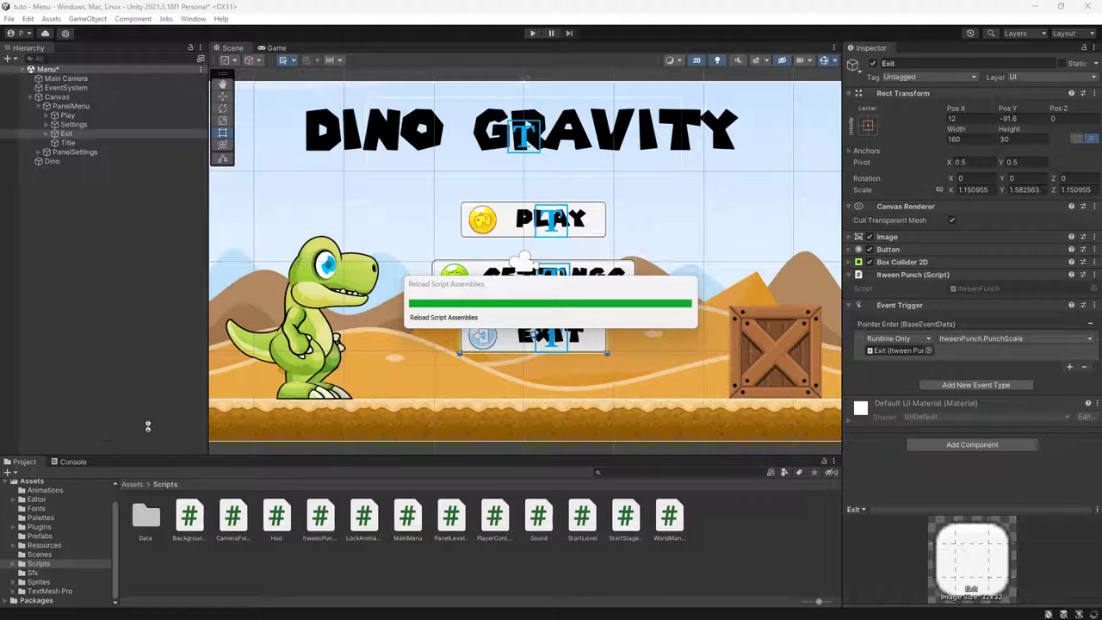
pyautogui.click(86, 466)
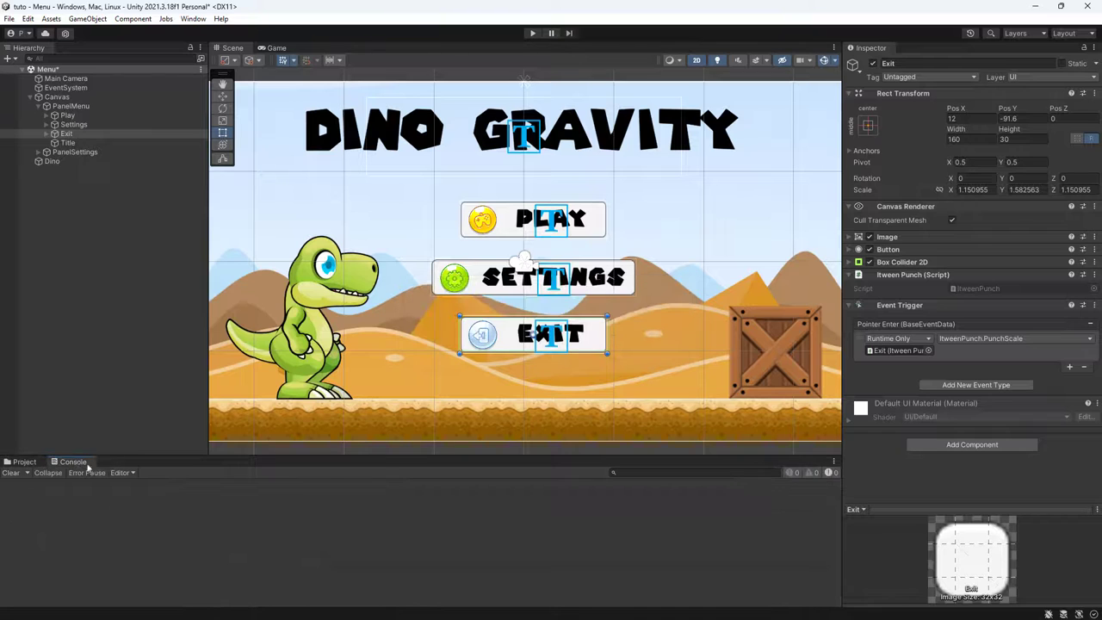
pyautogui.click(532, 34)
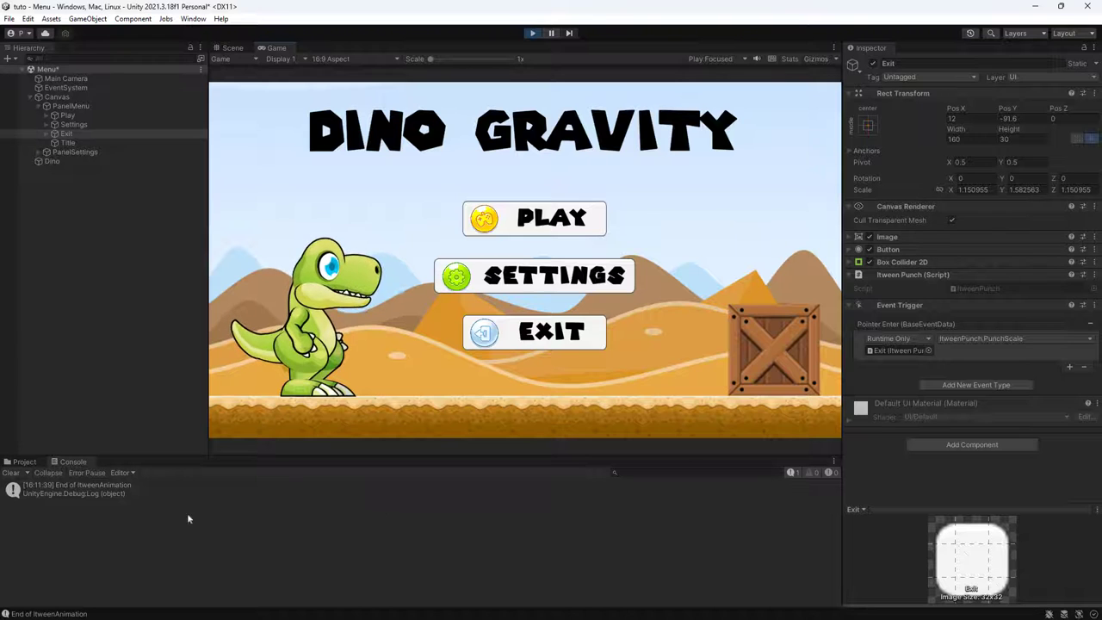
pyautogui.click(91, 495)
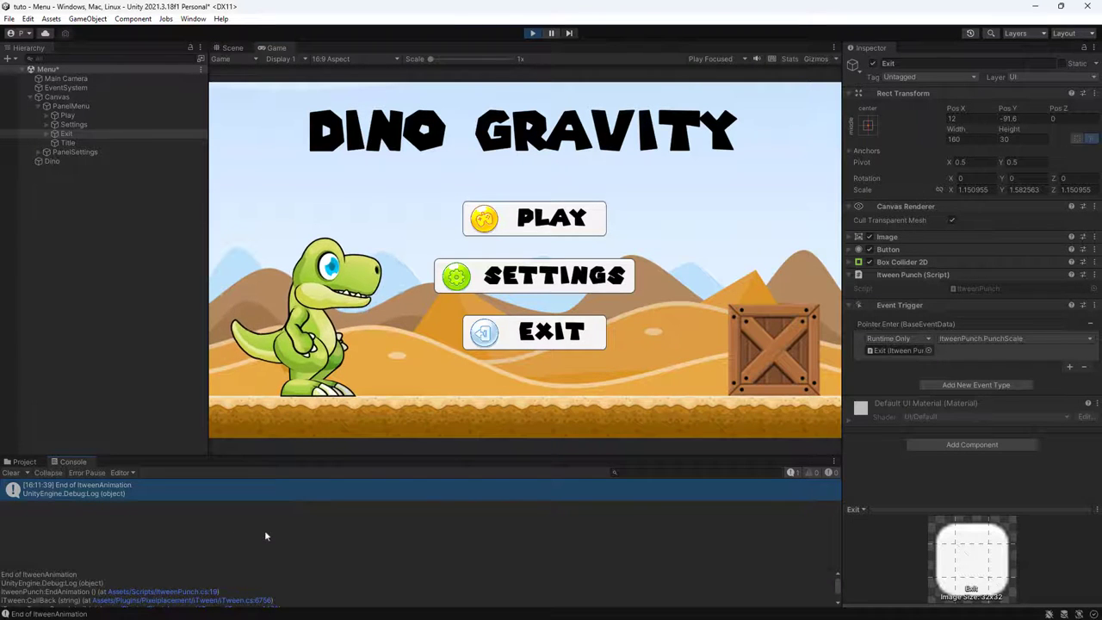